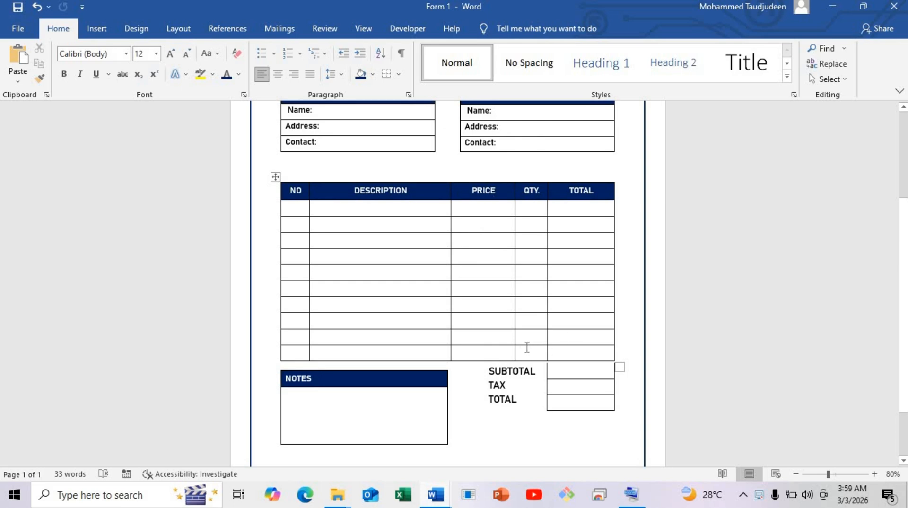
scroll(527, 347, up, 5)
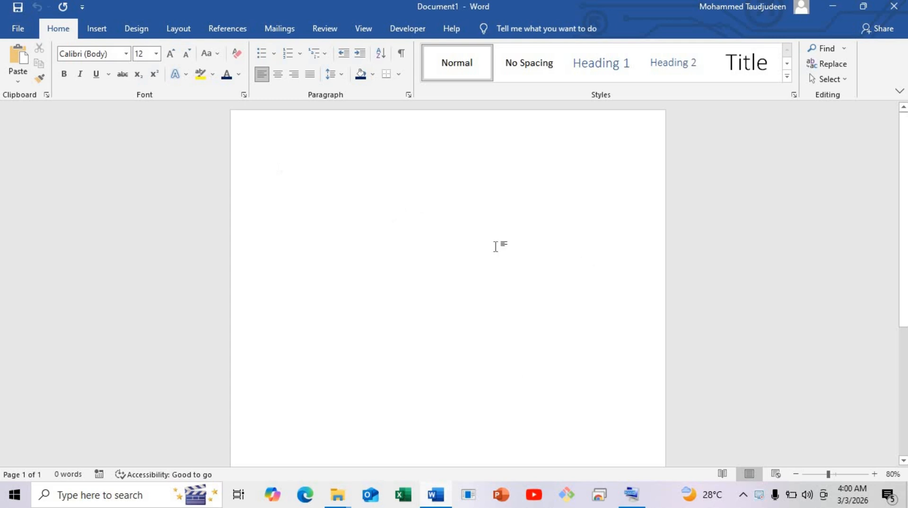
Draw a text box about 1" high and 1.22" wide near the top centre of the blank page
click(97, 29)
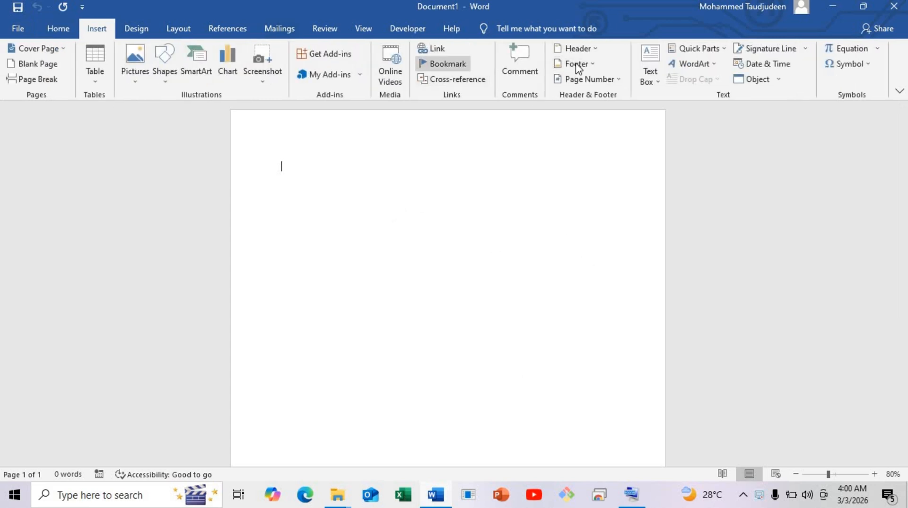
click(655, 75)
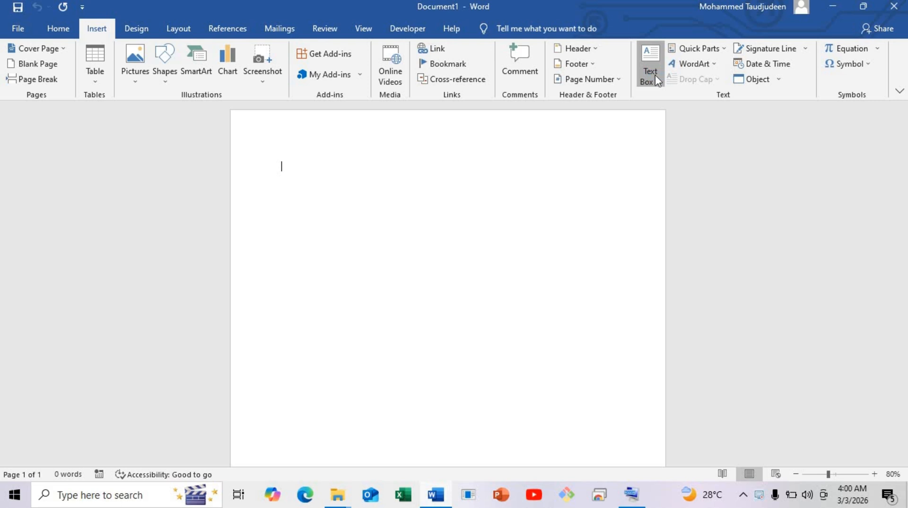
click(661, 365)
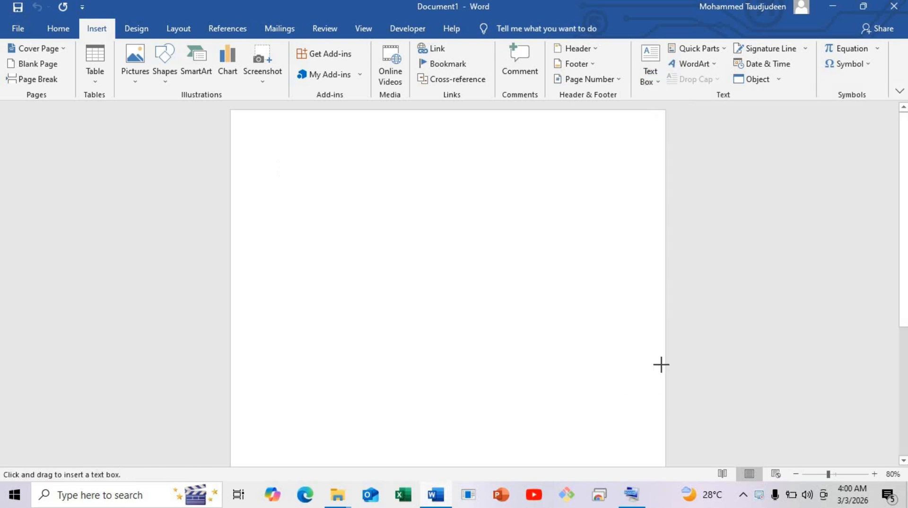
mouse_move(381, 148)
mouse_down()
mouse_move(398, 200)
mouse_move(446, 178)
mouse_up()
key(Escape)
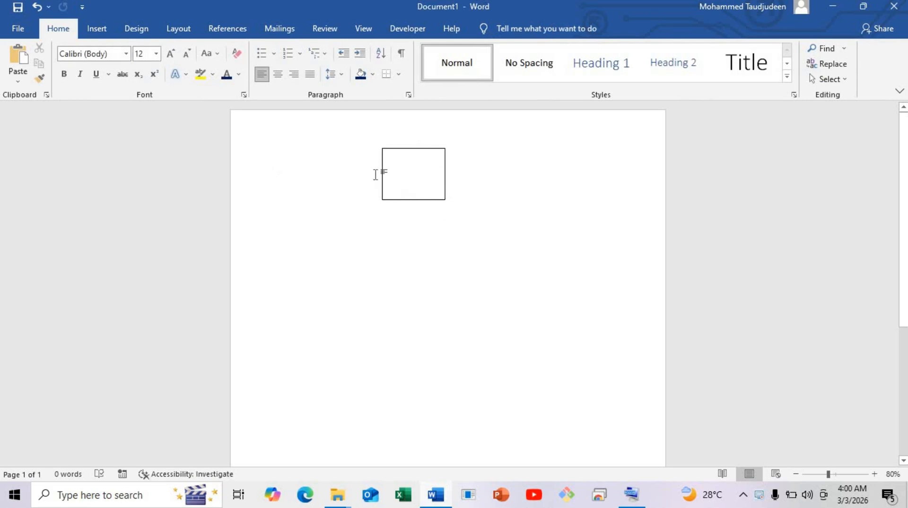
Remove the outline and the fill from the text box
click(387, 201)
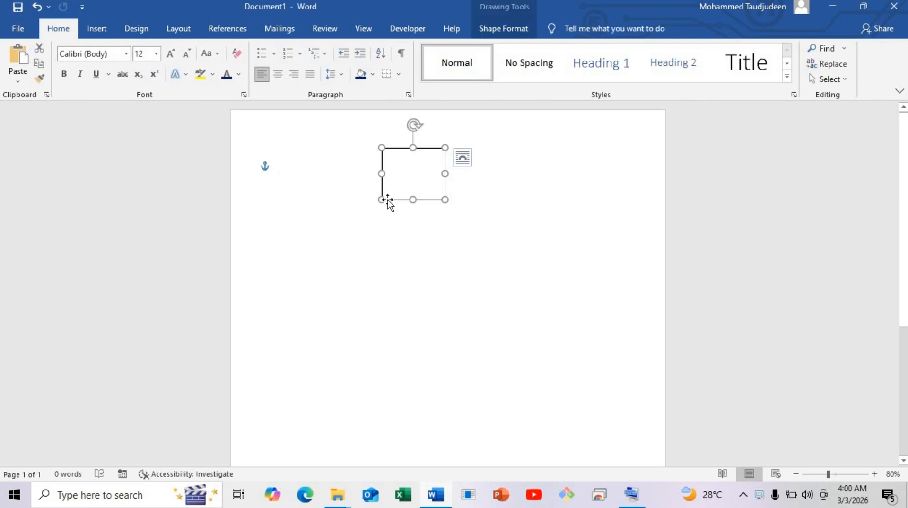
click(503, 28)
click(328, 63)
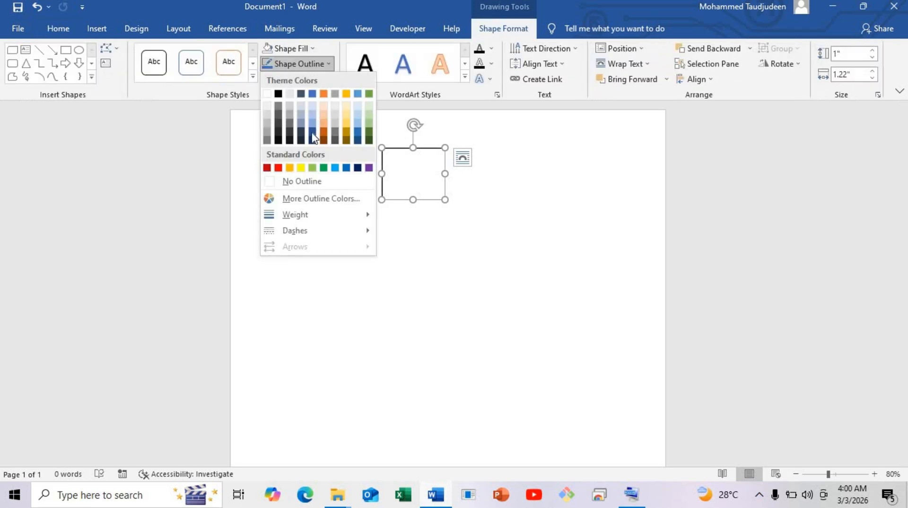
click(294, 182)
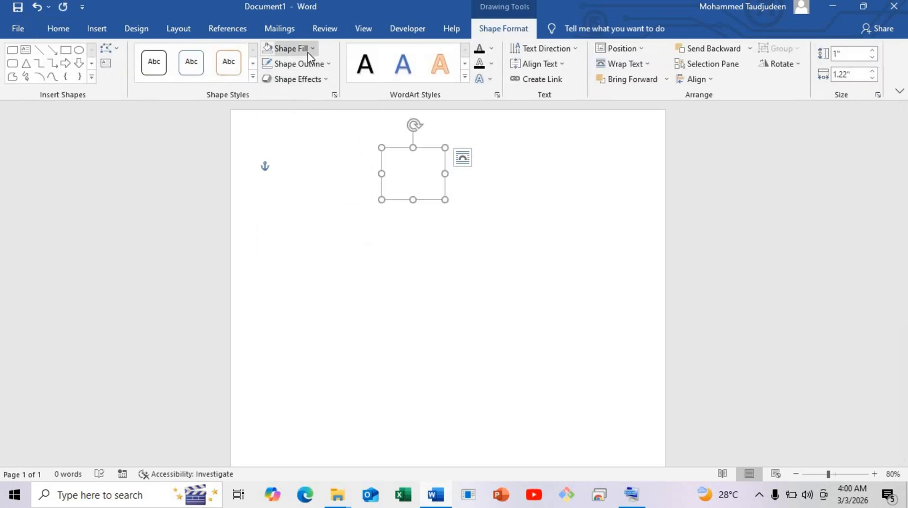
click(308, 48)
click(290, 167)
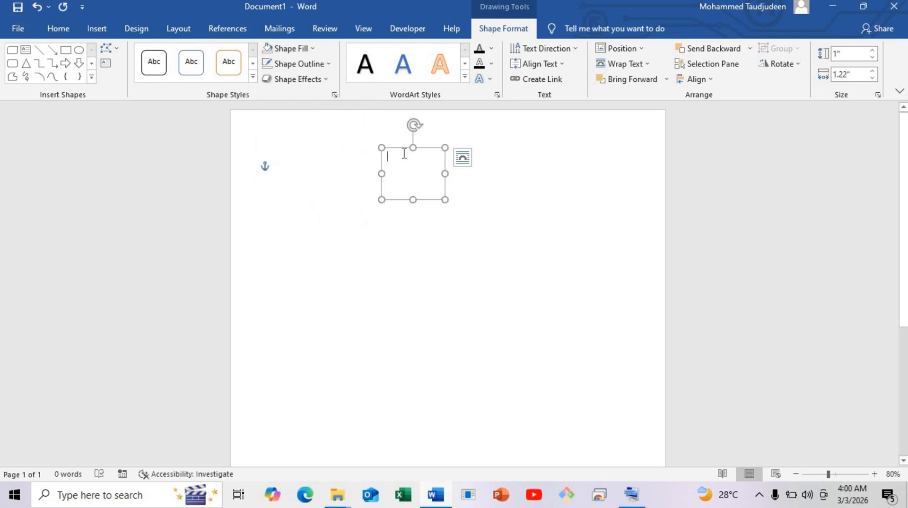
Enter INVOICE in the text box and centre the text
text(INVOICE)
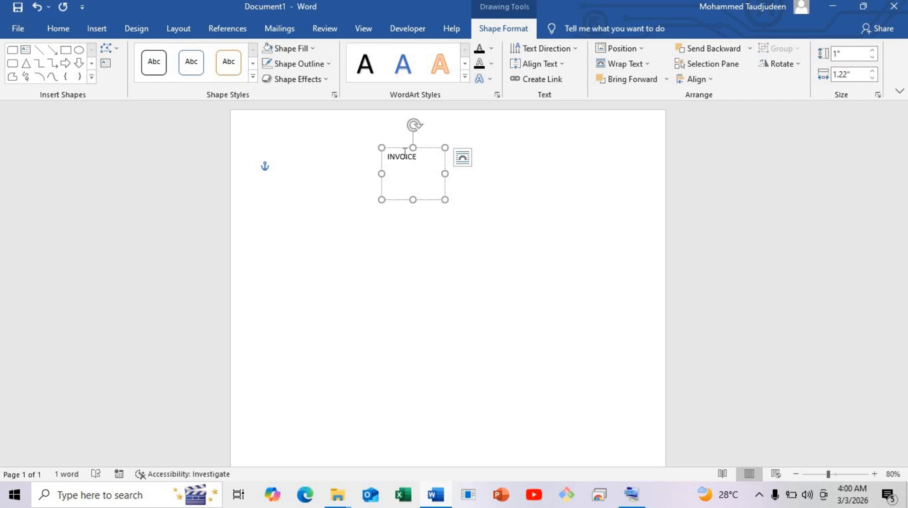
key(ctrl+a)
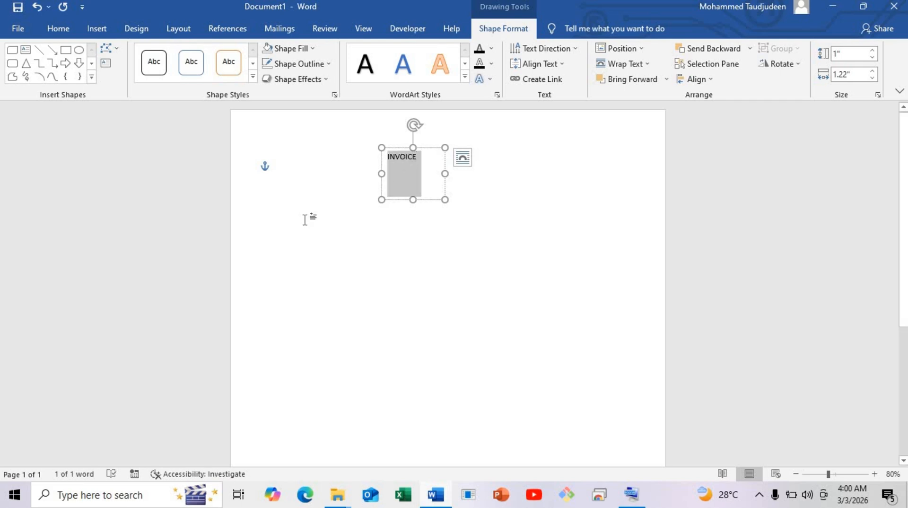
click(59, 31)
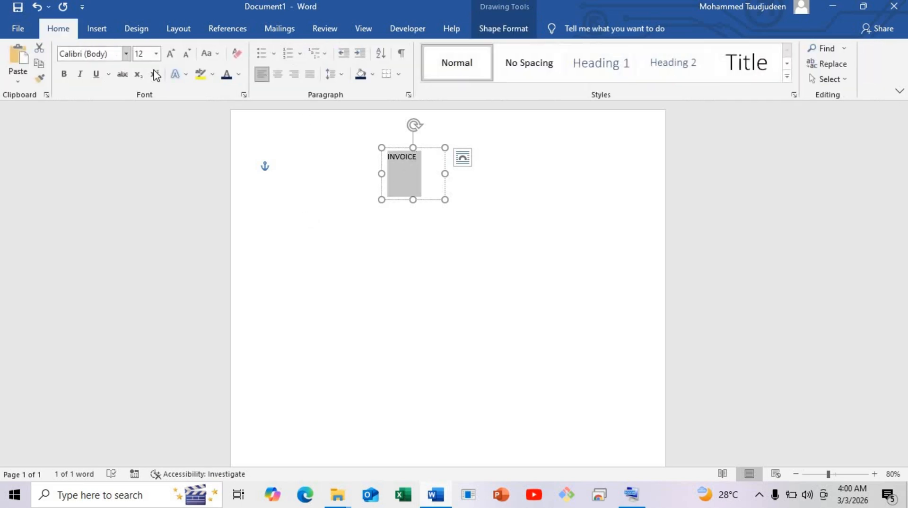
click(279, 75)
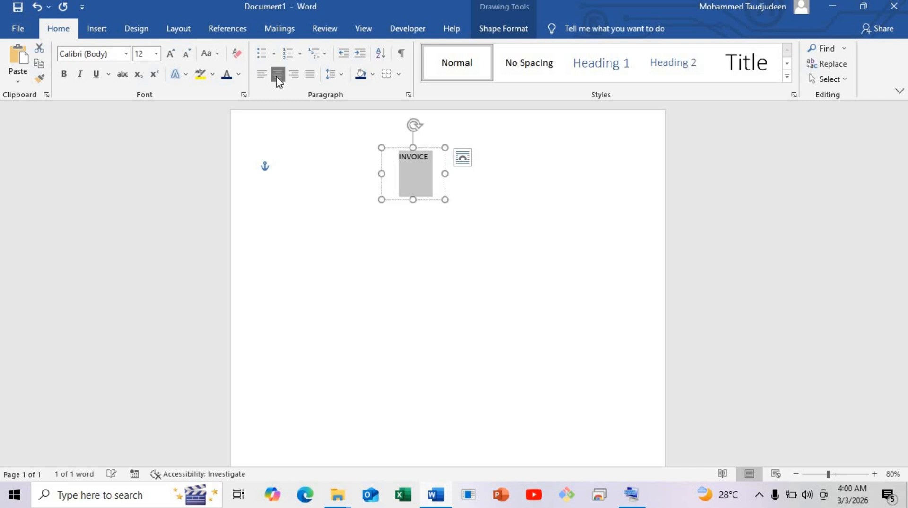
Format the INVOICE text as Times New Roman, size 24, bold, in the standard dark blue colour
click(126, 55)
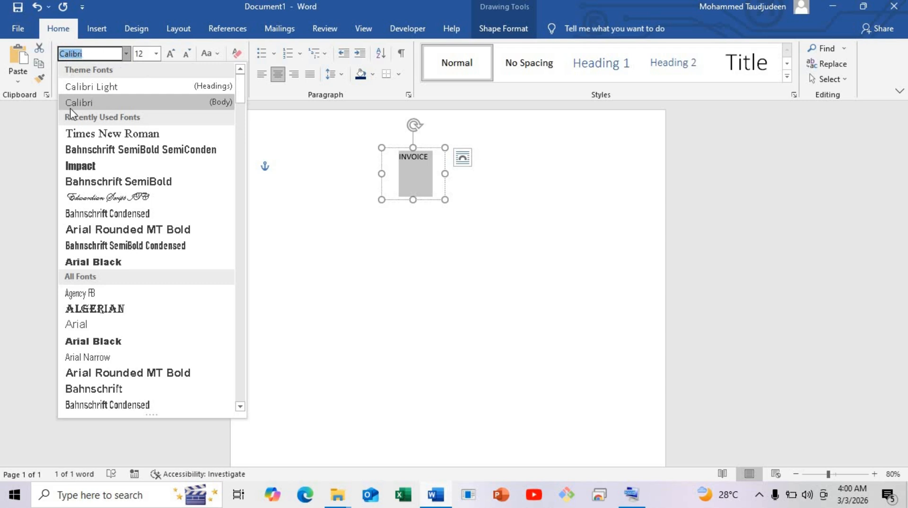
click(118, 134)
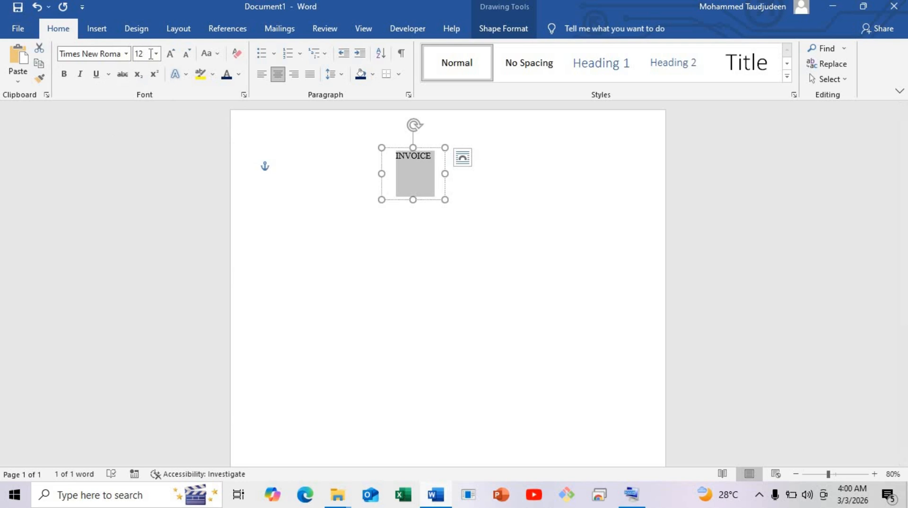
click(155, 55)
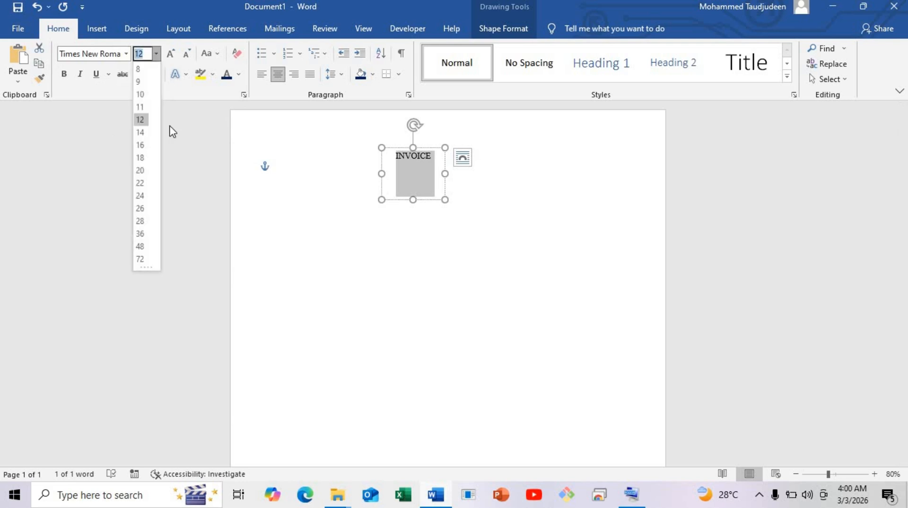
click(134, 195)
click(64, 73)
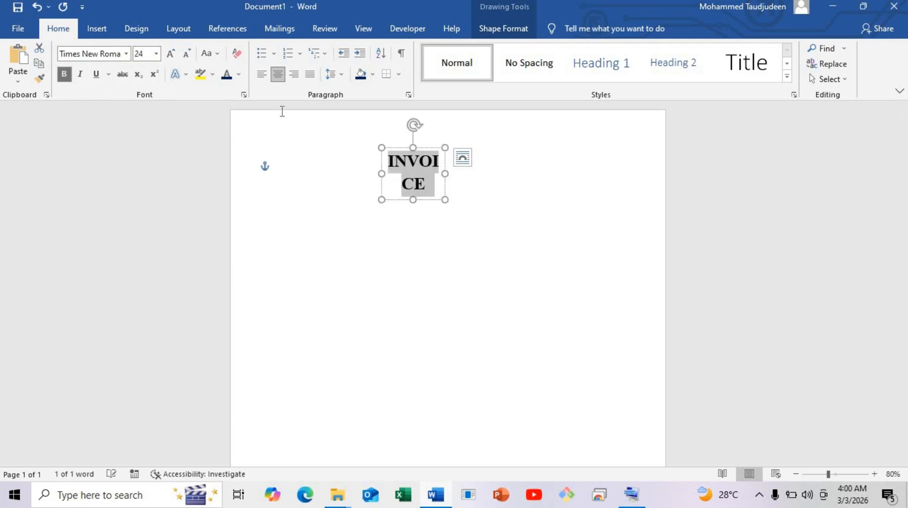
click(238, 74)
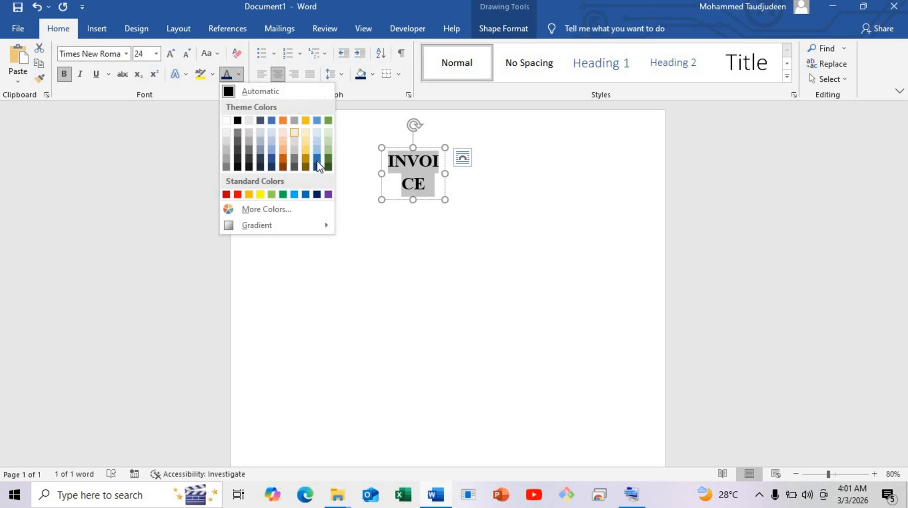
click(317, 194)
Resize the INVOICE text box to fit its title on one line and move it to the horizontal centre of the page
click(442, 174)
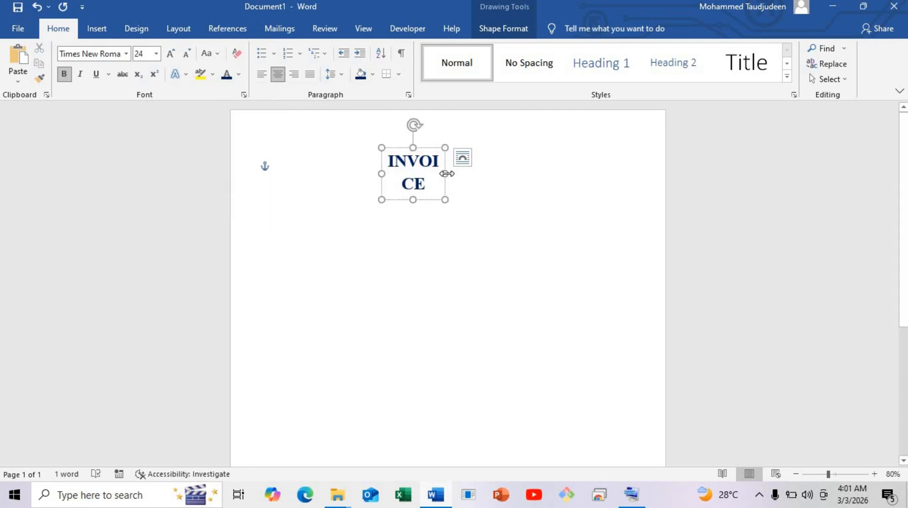
drag(455, 171, 469, 173)
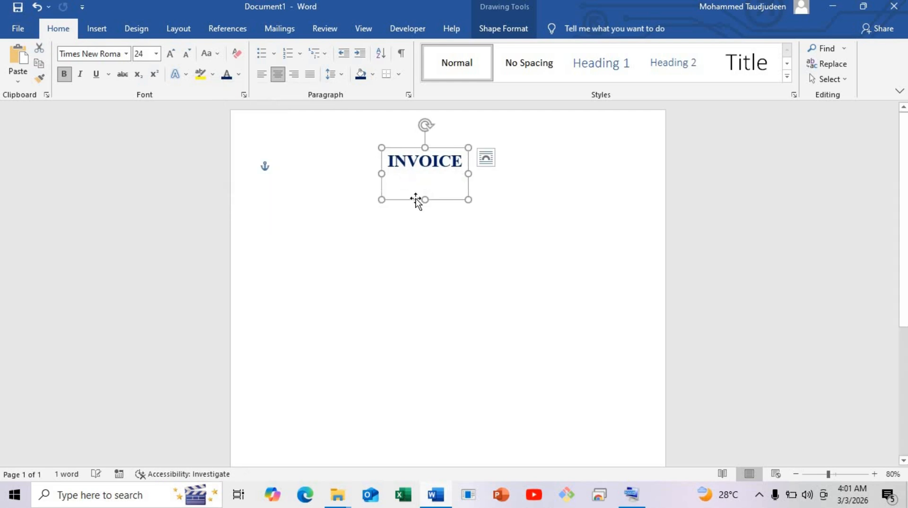
drag(425, 197, 467, 174)
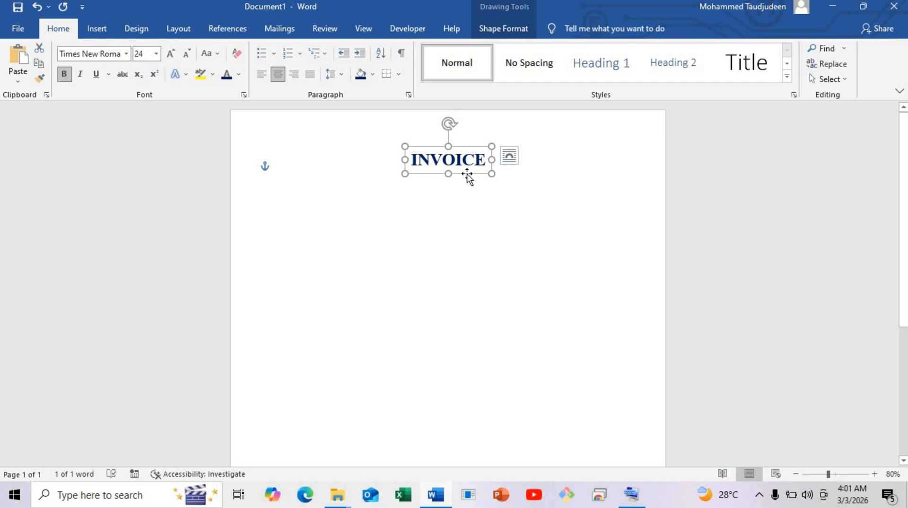
click(341, 237)
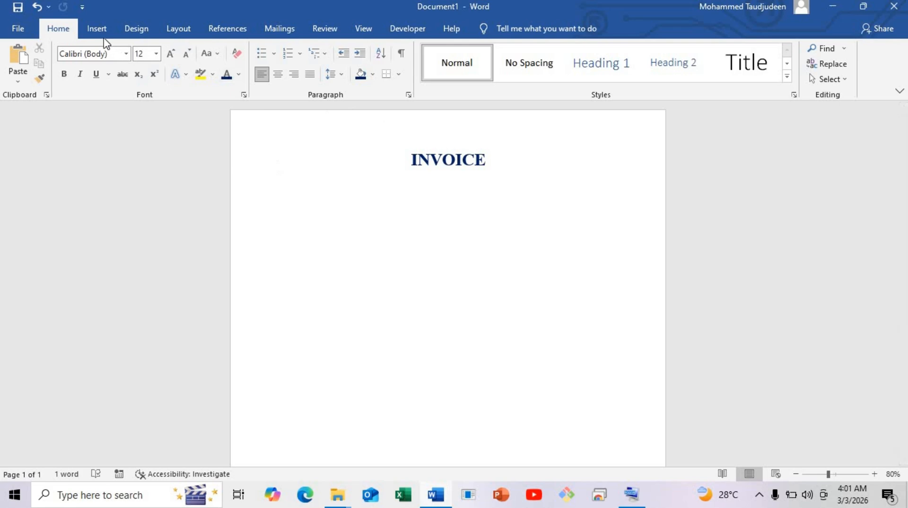
Duplicate the INVOICE text box and place the copy below the title, slightly towards the page's left side
click(425, 176)
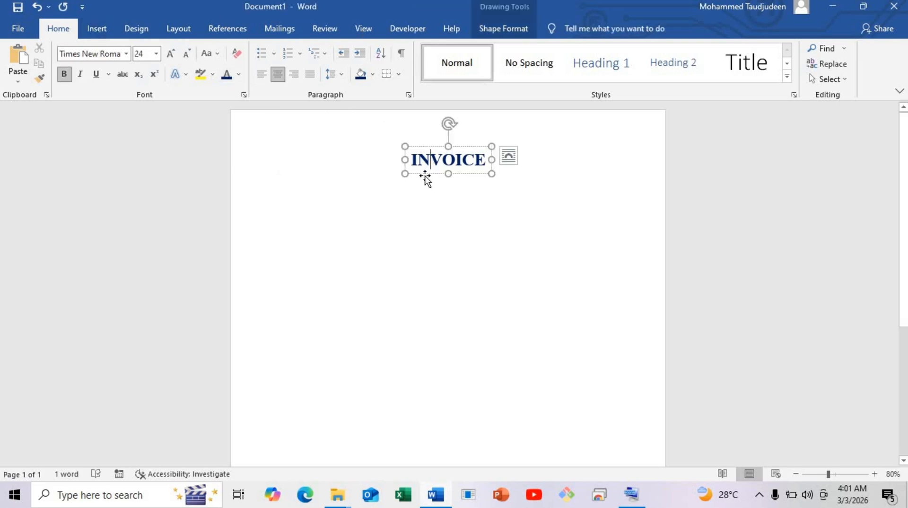
key(ctrl)
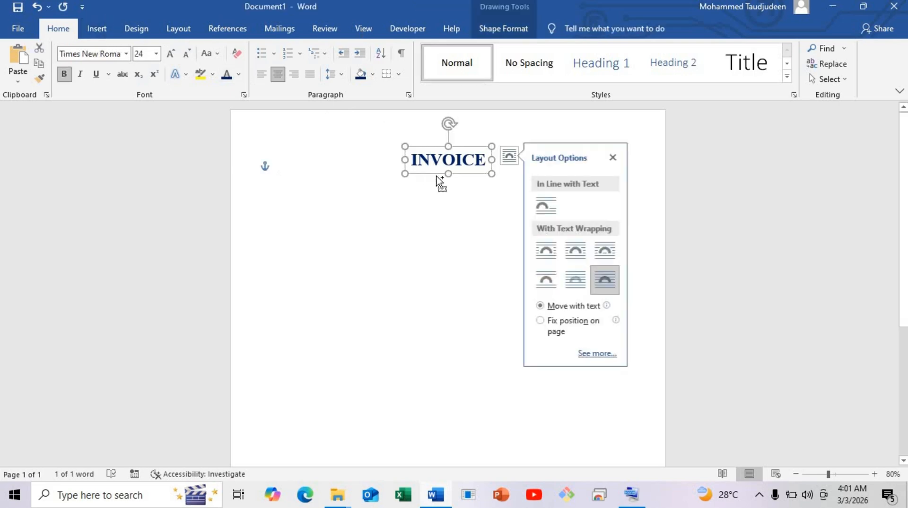
click(408, 176)
click(419, 172)
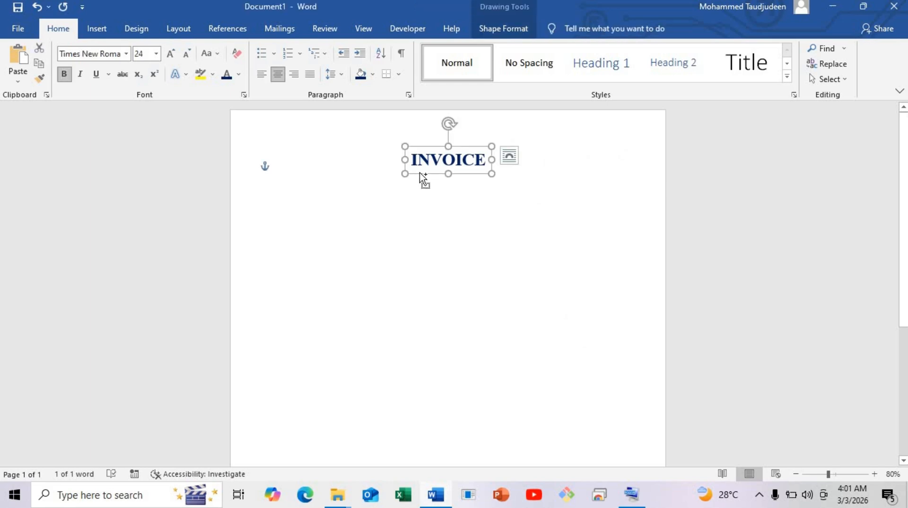
key(ctrl)
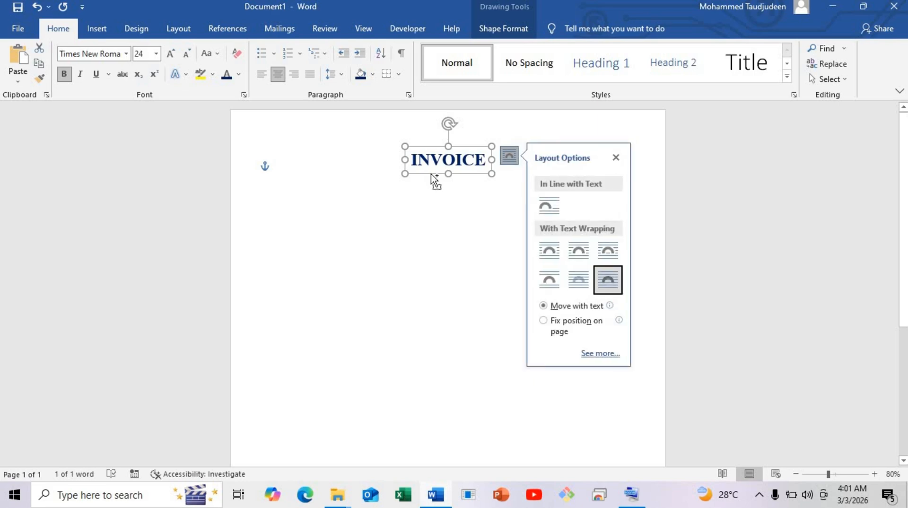
drag(432, 179, 363, 229)
click(364, 228)
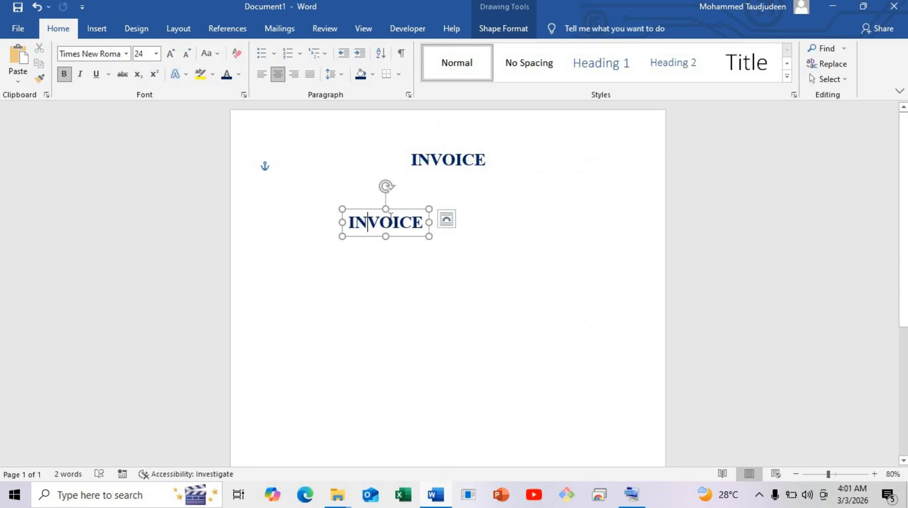
Replace the copied box's text with COMPANY NAME and enlarge the box to make room for more lines
double_click(391, 216)
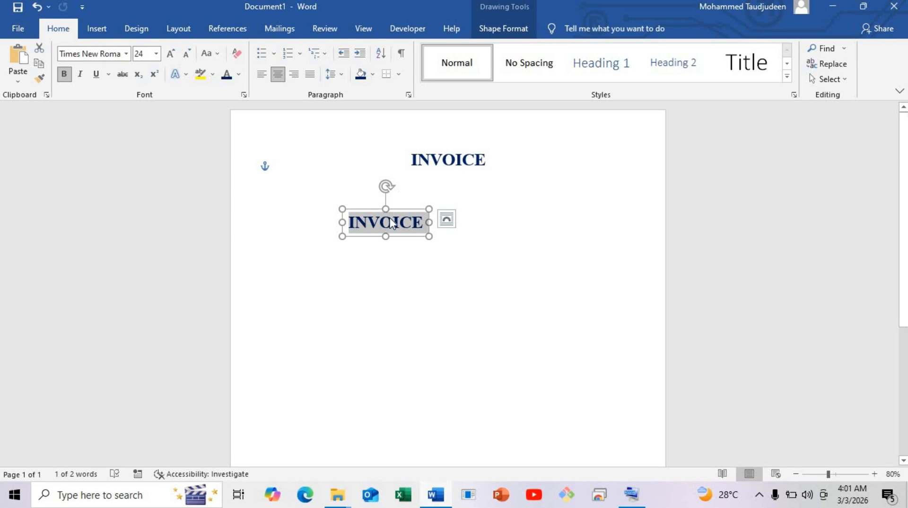
text(COMPA)
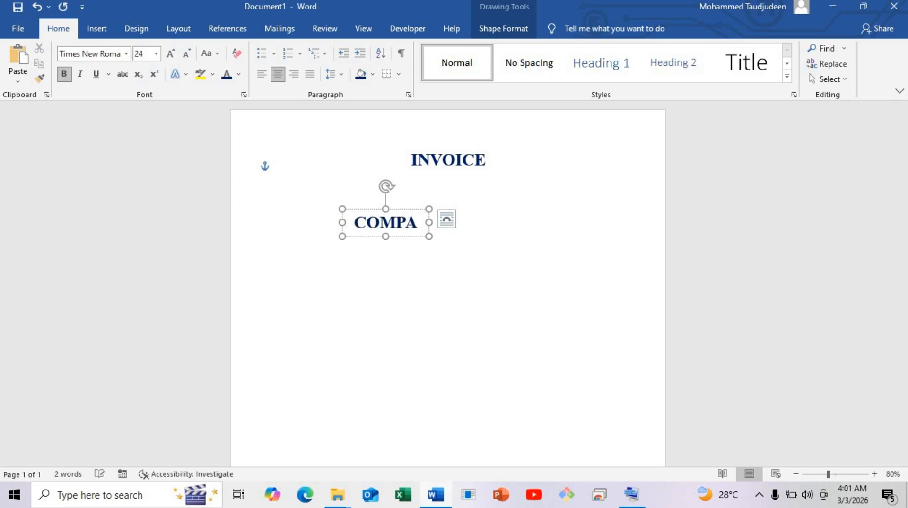
drag(429, 236, 481, 283)
click(449, 229)
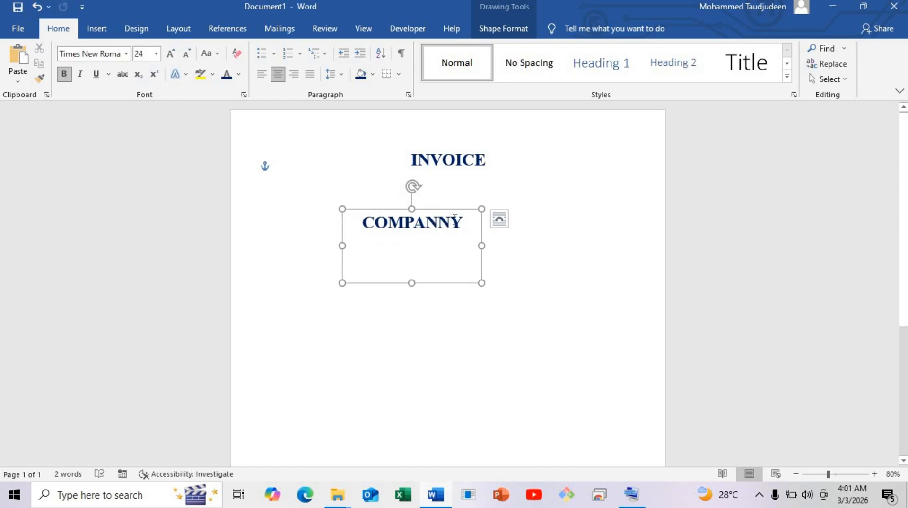
key(BackSpace)
click(459, 217)
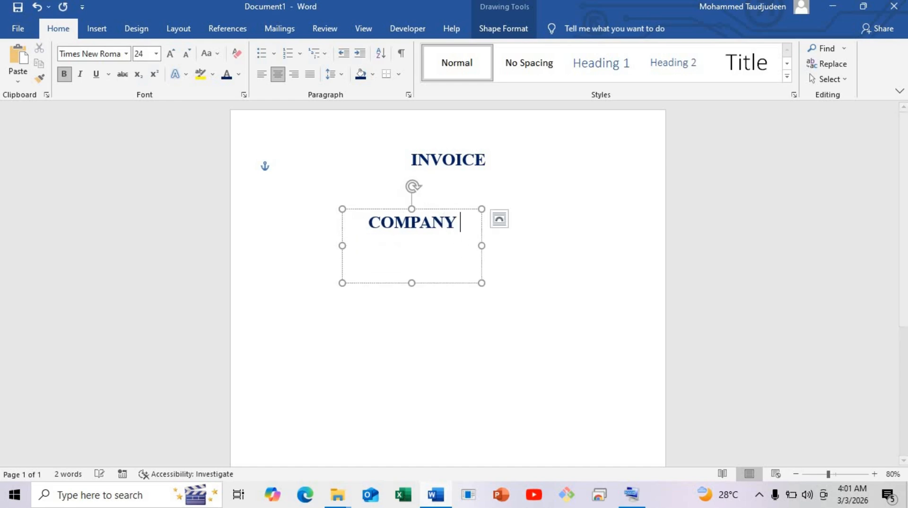
text(NAME )
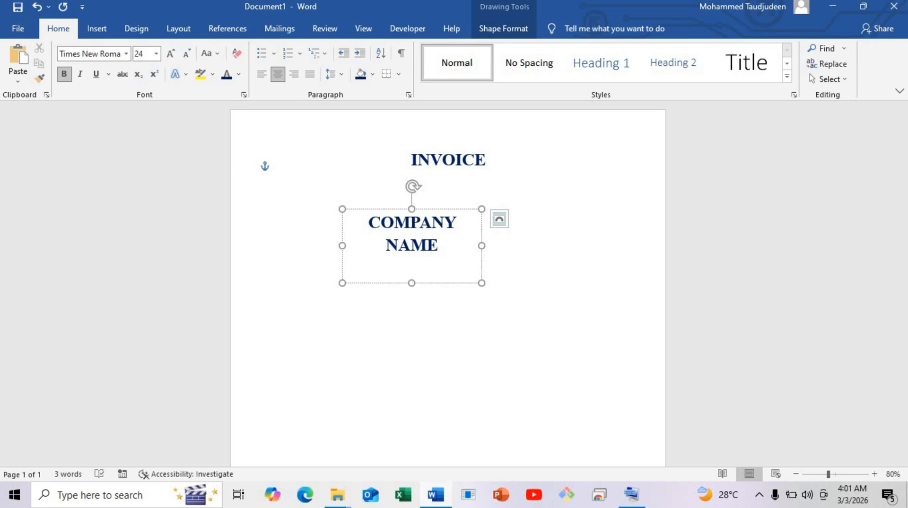
text(123456 sTREE)
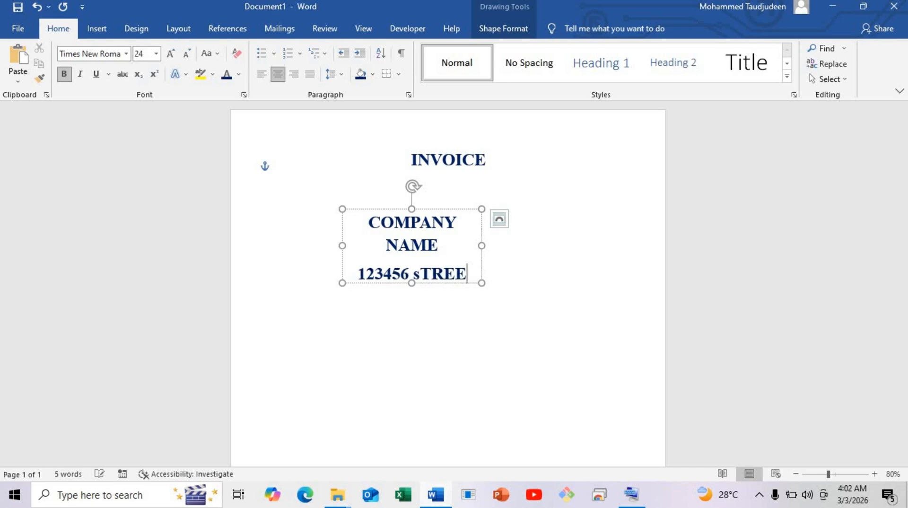
Add the line "123456 Street Address" under COMPANY NAME and enlarge the text box so each line fits on one row
key(BackSpace)
key(BackSpace)
key(BackSpace)
key(BackSpace)
key(BackSpace)
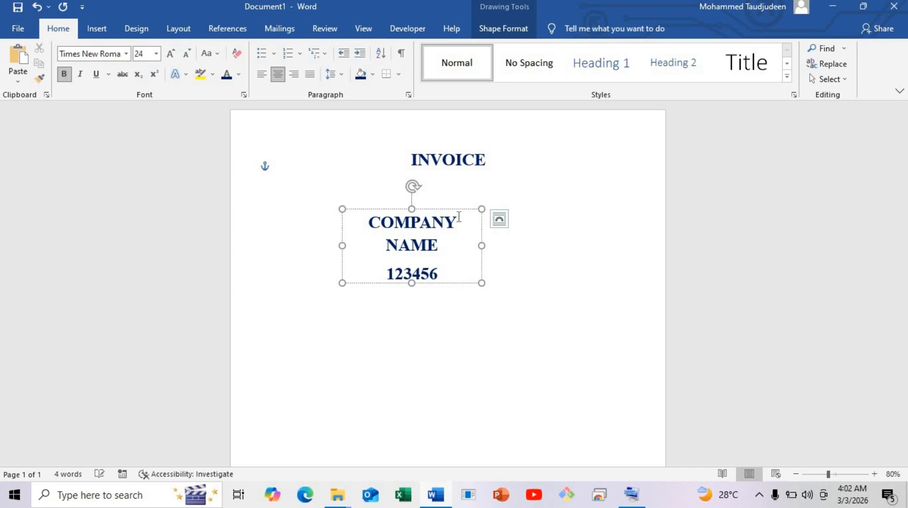
text(Stree)
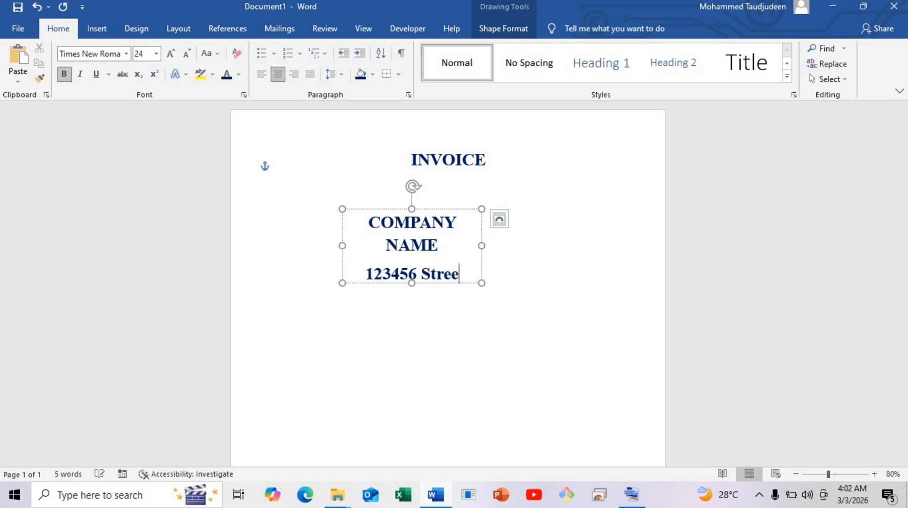
text(t Add)
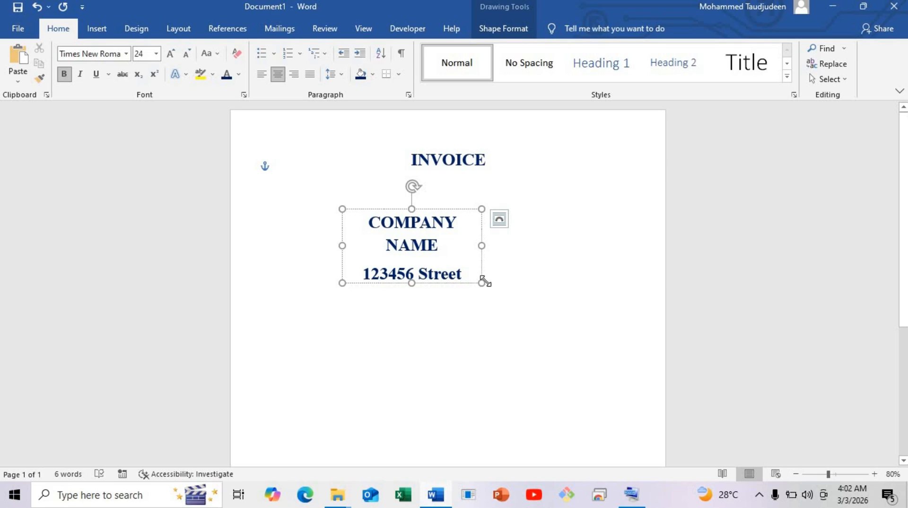
drag(481, 283, 601, 379)
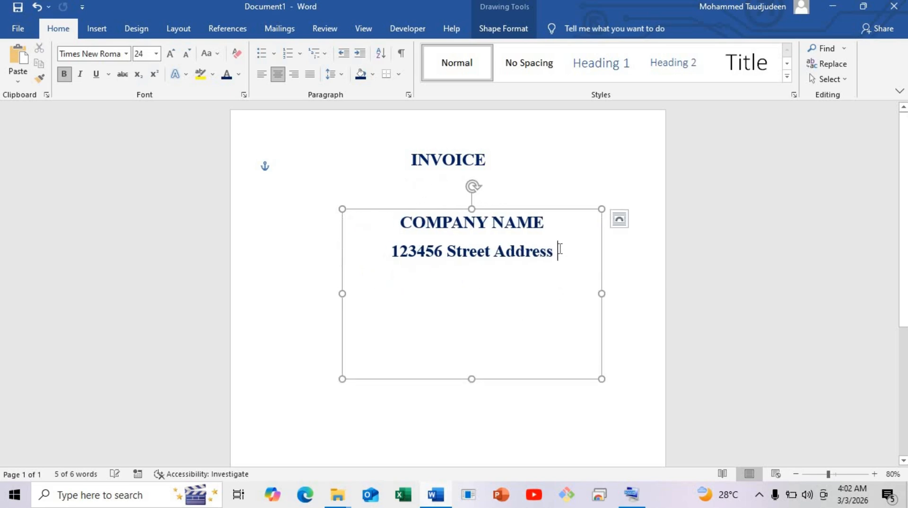
Add a third line reading "City, State, Zip Code" below the street address
key(Return)
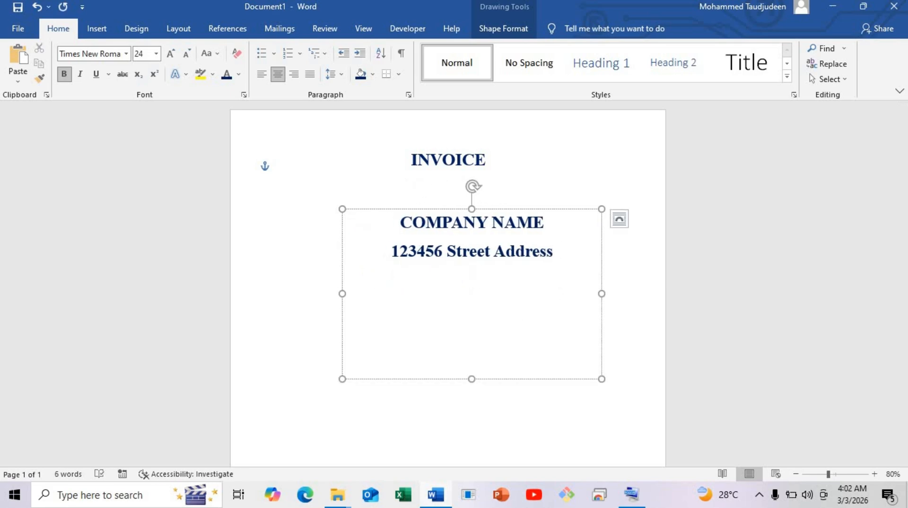
text(City, STate)
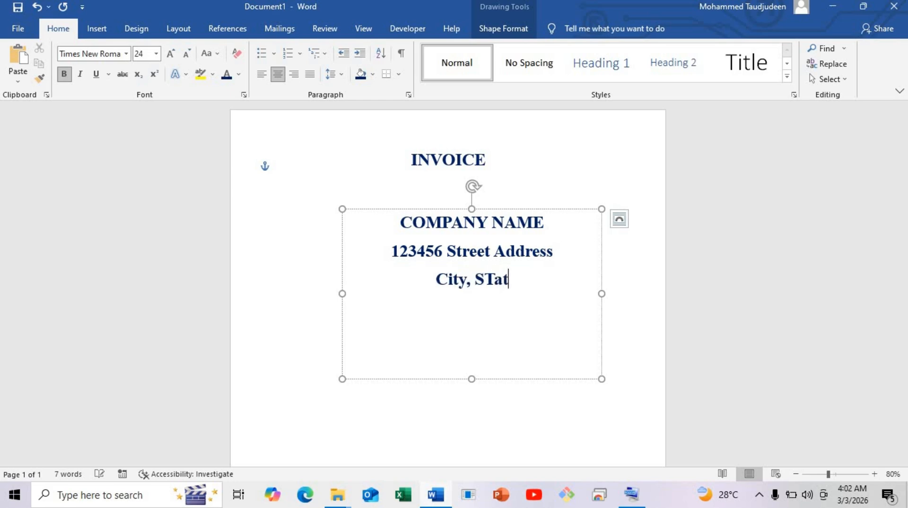
key(BackSpace)
key(BackSpace)
key(BackSpace)
key(BackSpace)
text(tate)
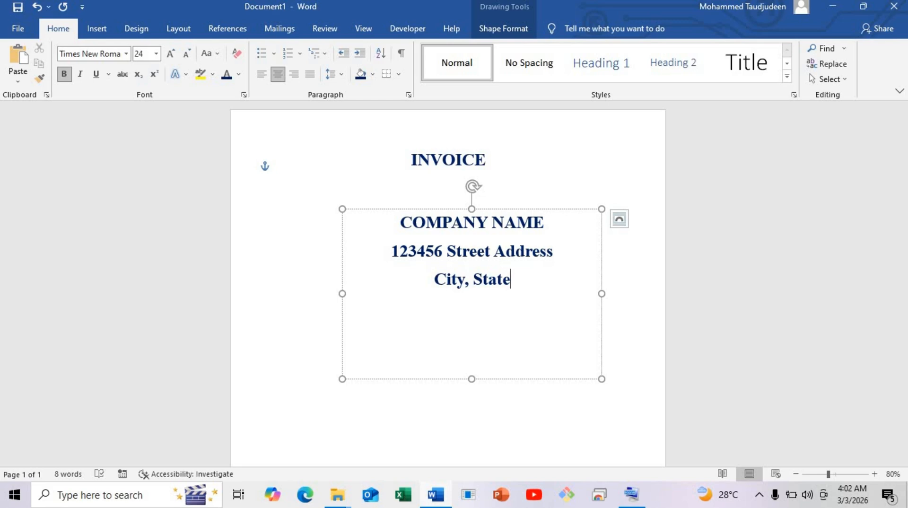
text(,)
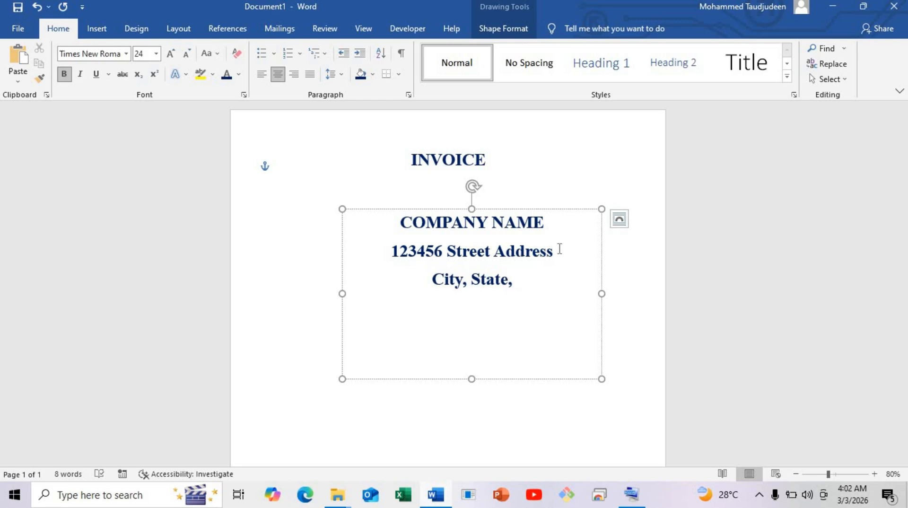
text( Zip Code)
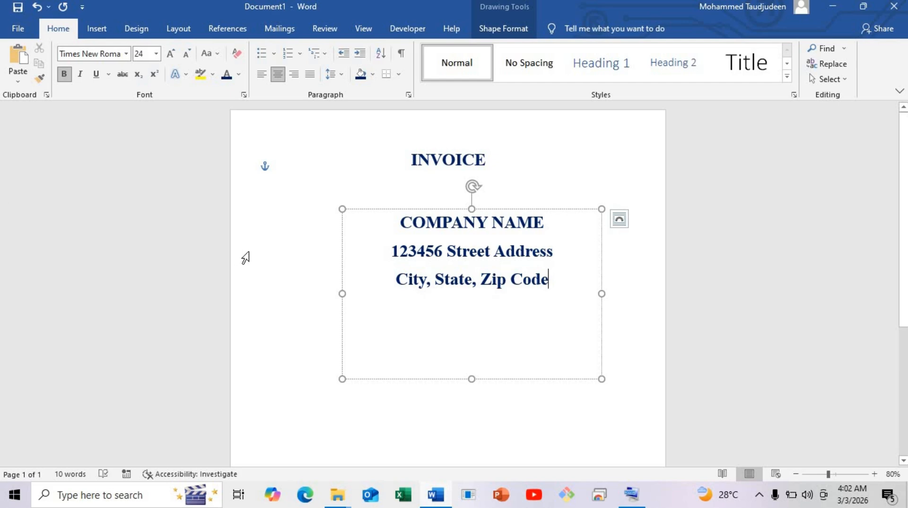
Change all text in the company box to Calibri (Body) and set COMPANY NAME to size 20
key(ctrl+a)
click(125, 54)
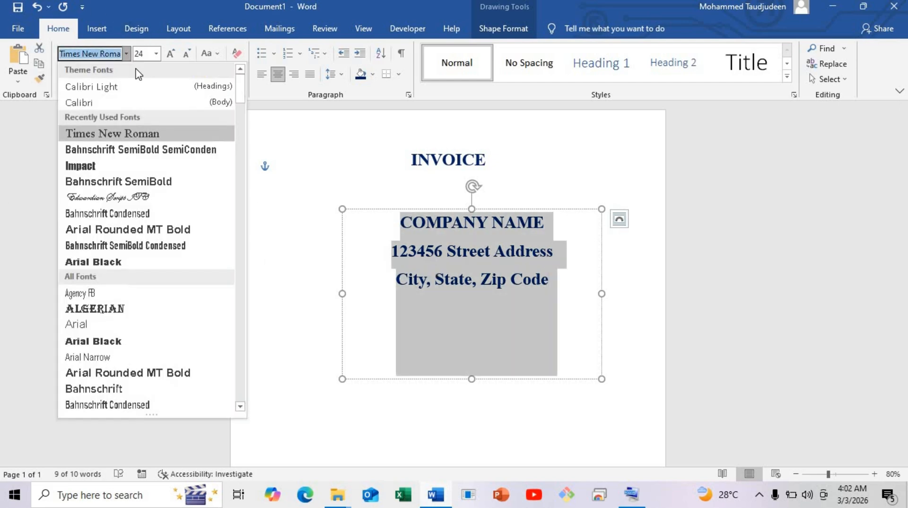
click(118, 101)
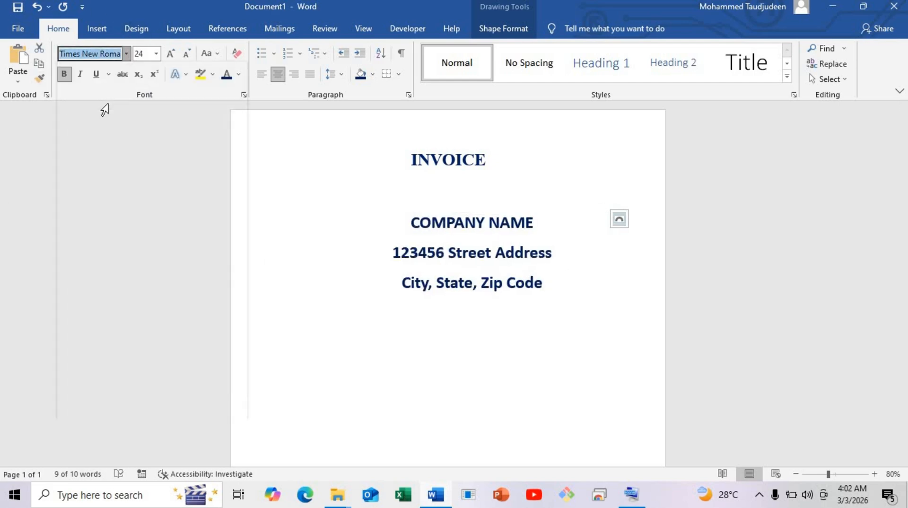
click(564, 257)
drag(544, 221, 393, 222)
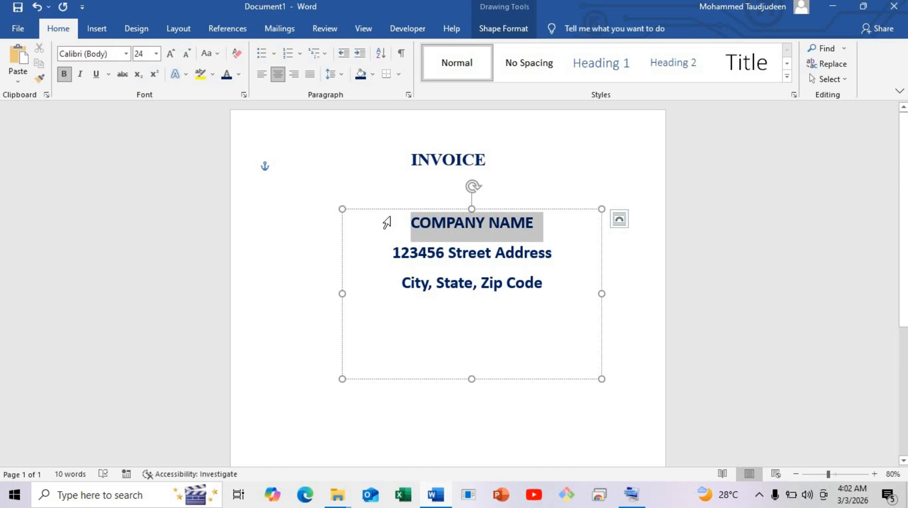
click(156, 53)
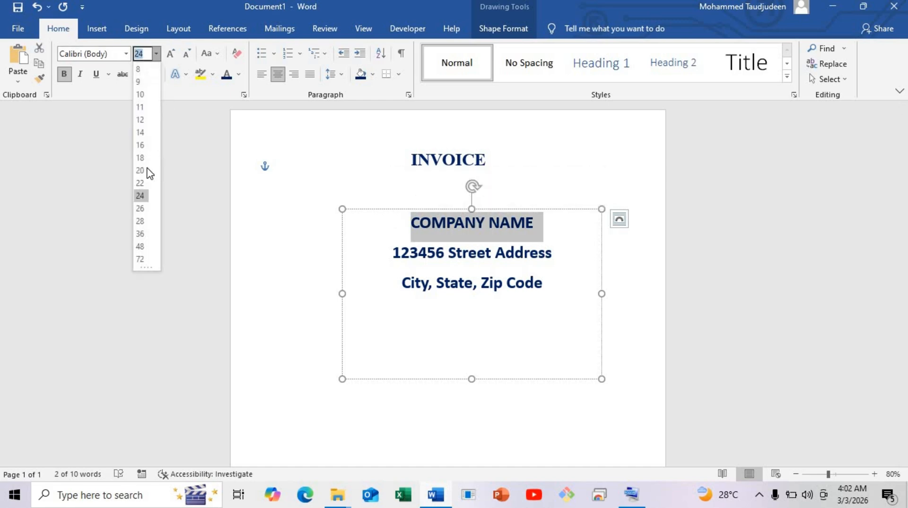
click(140, 170)
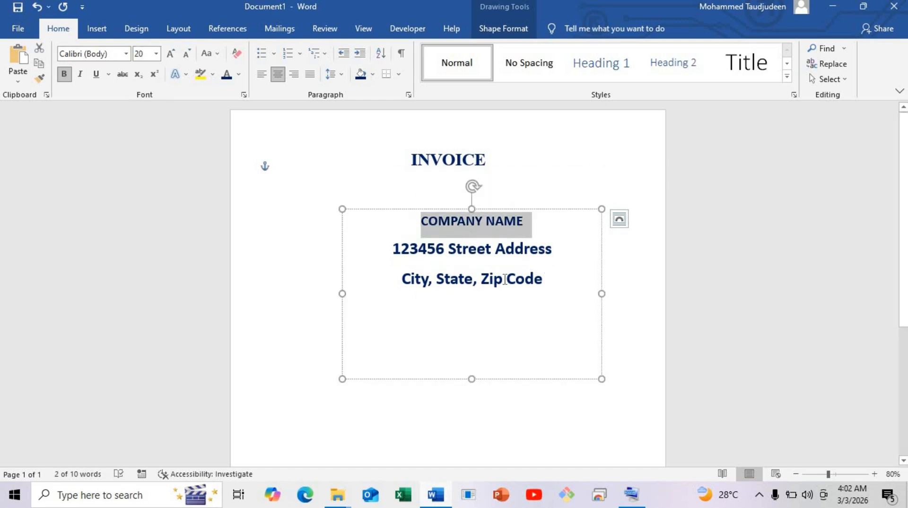
Format the street address and city lines at size 14 in the Automatic font colour
drag(504, 279, 373, 252)
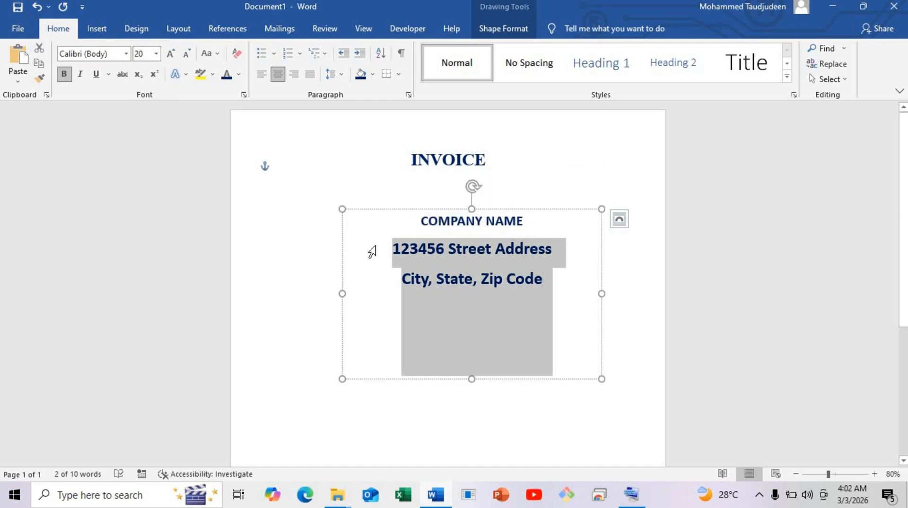
click(156, 54)
click(142, 135)
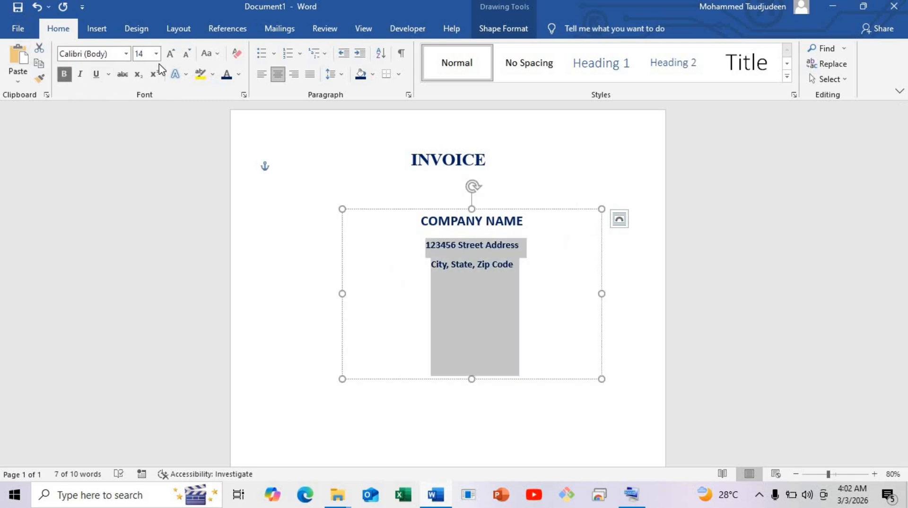
click(239, 75)
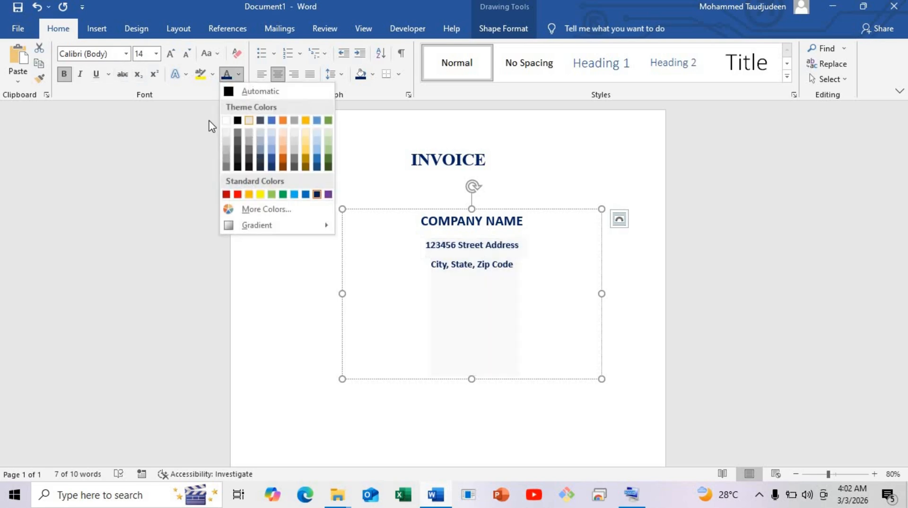
click(230, 92)
click(488, 227)
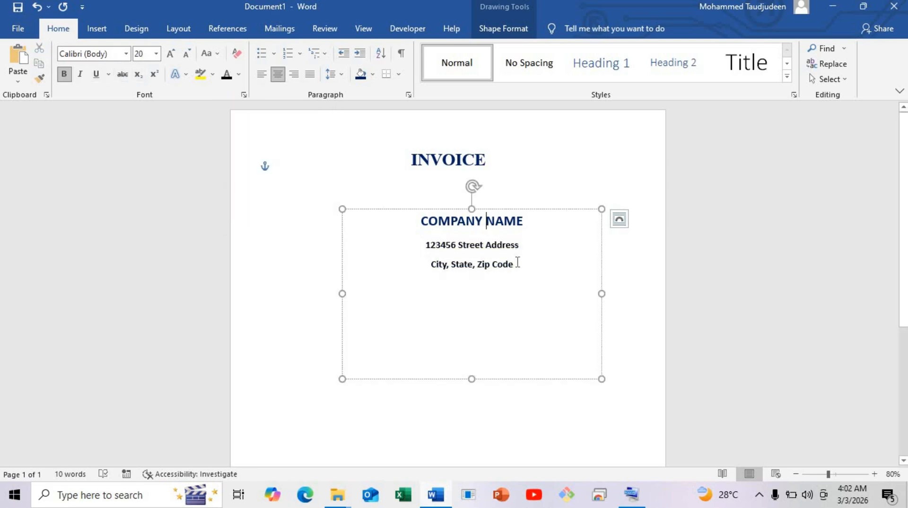
Set the spacing after all paragraphs in the company box to 0 pt
drag(511, 263, 437, 223)
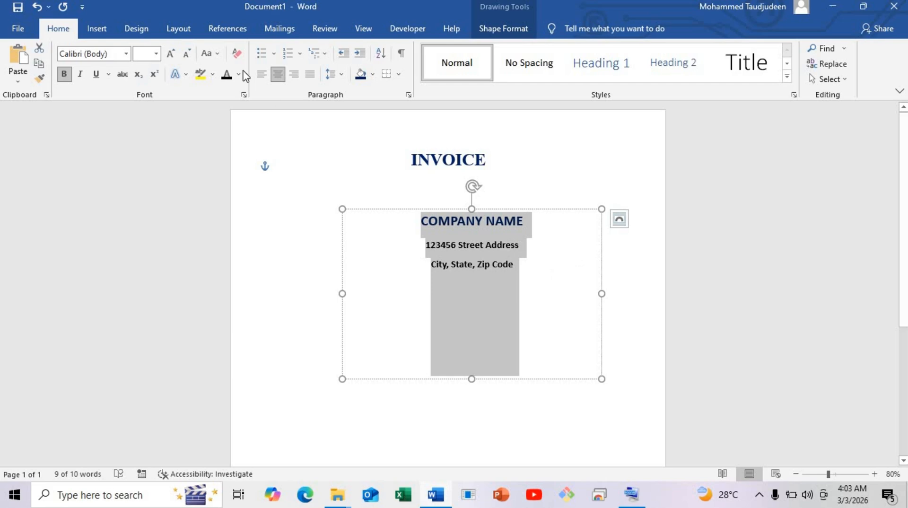
click(183, 35)
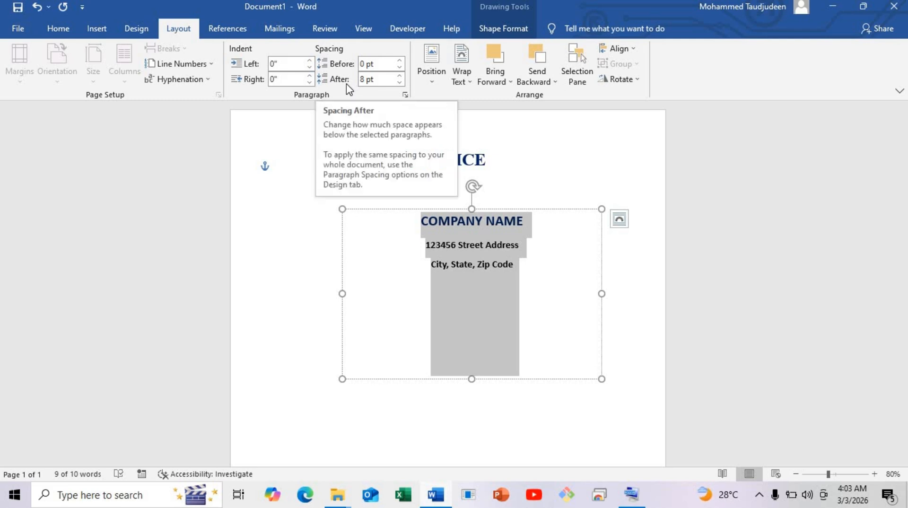
click(532, 225)
drag(533, 225, 429, 232)
click(467, 234)
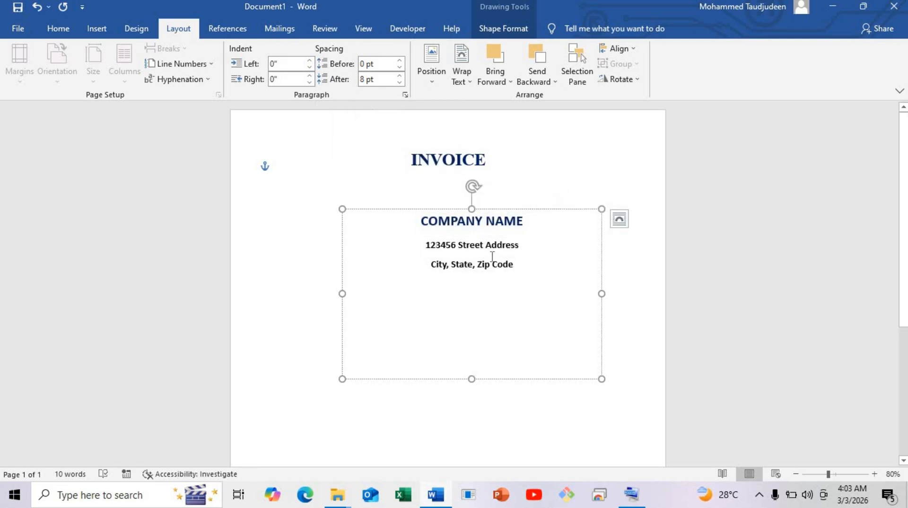
drag(492, 257, 433, 228)
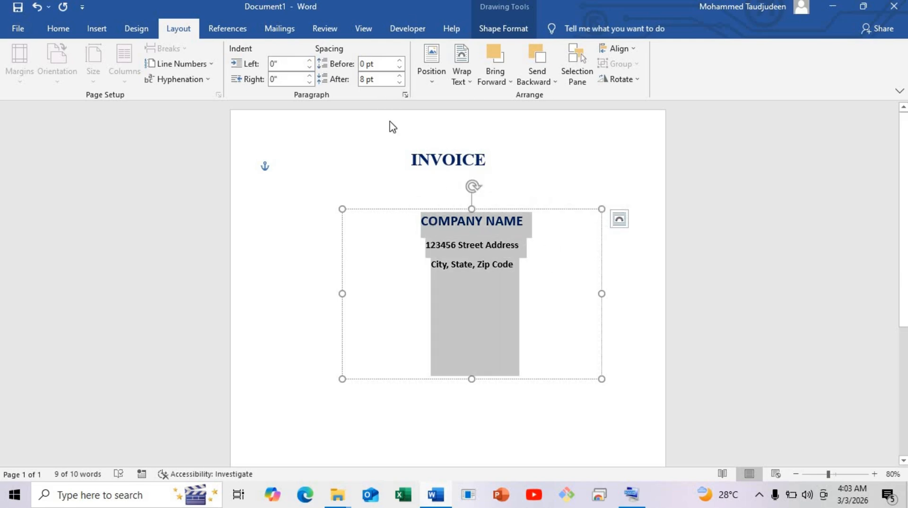
click(400, 75)
click(400, 83)
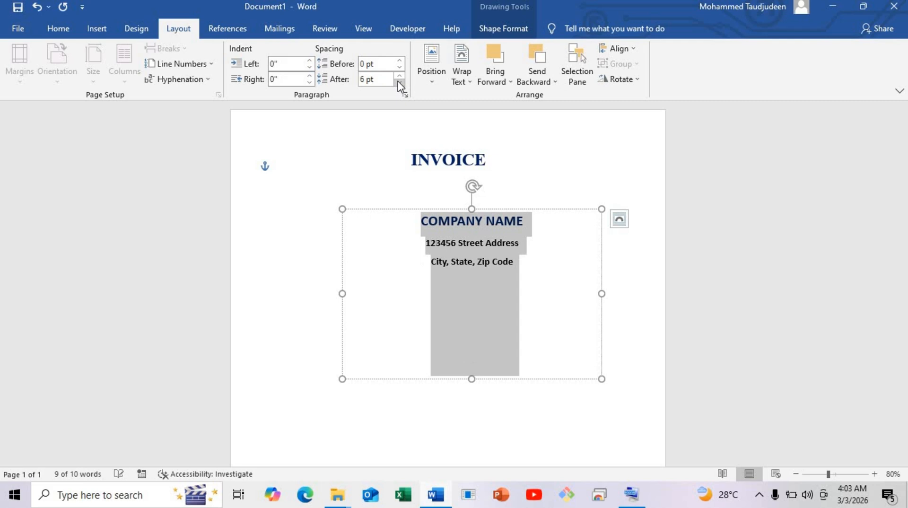
click(400, 83)
click(451, 221)
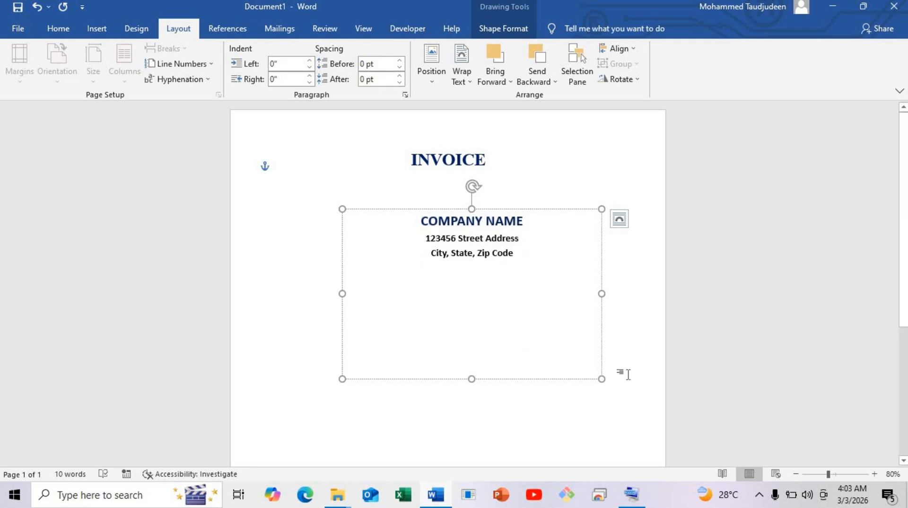
Shrink the company box to fit its text near the page's upper-left margin and move the INVOICE title slightly up
drag(602, 379, 377, 209)
click(454, 147)
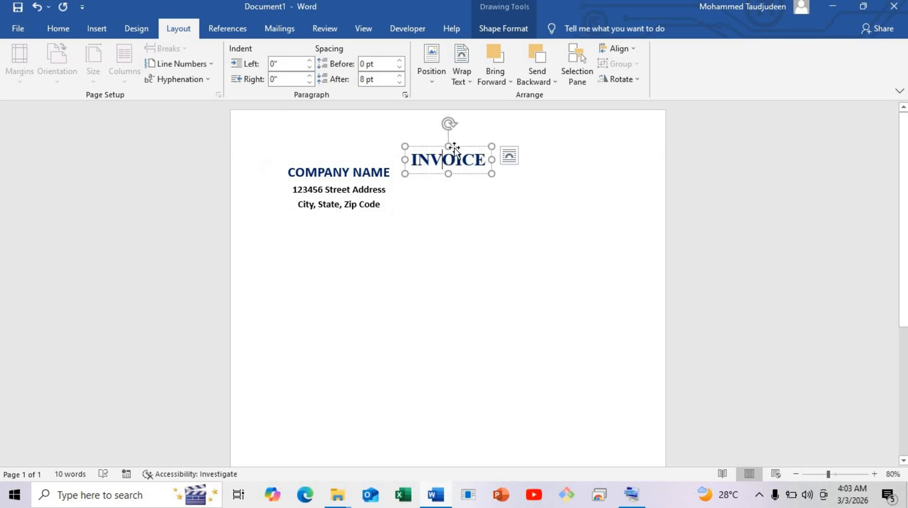
drag(454, 146, 454, 139)
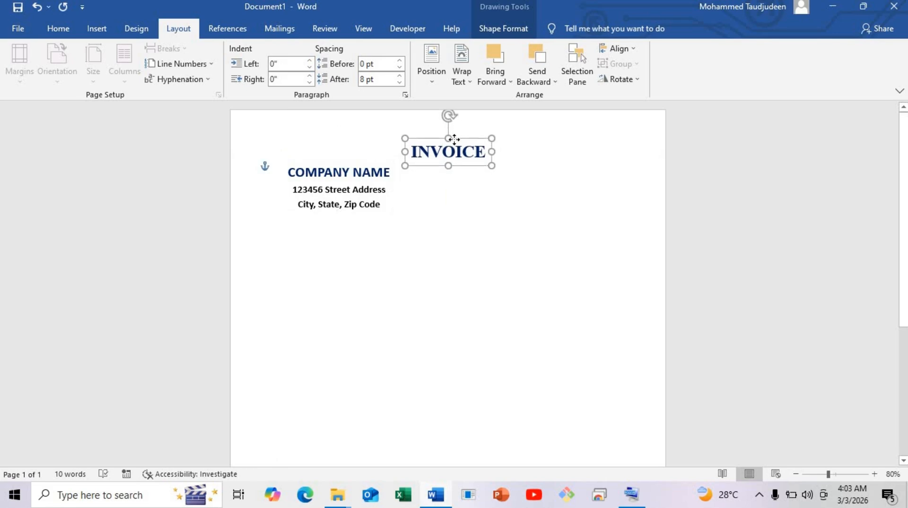
Lower the company box slightly, then duplicate it and place the copy beside it on the page's right side
click(367, 211)
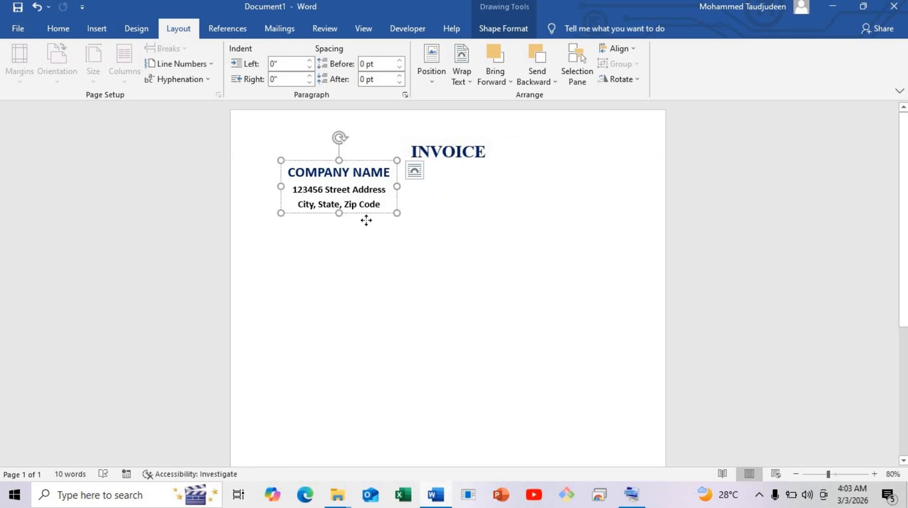
drag(367, 219, 532, 221)
click(532, 221)
click(542, 176)
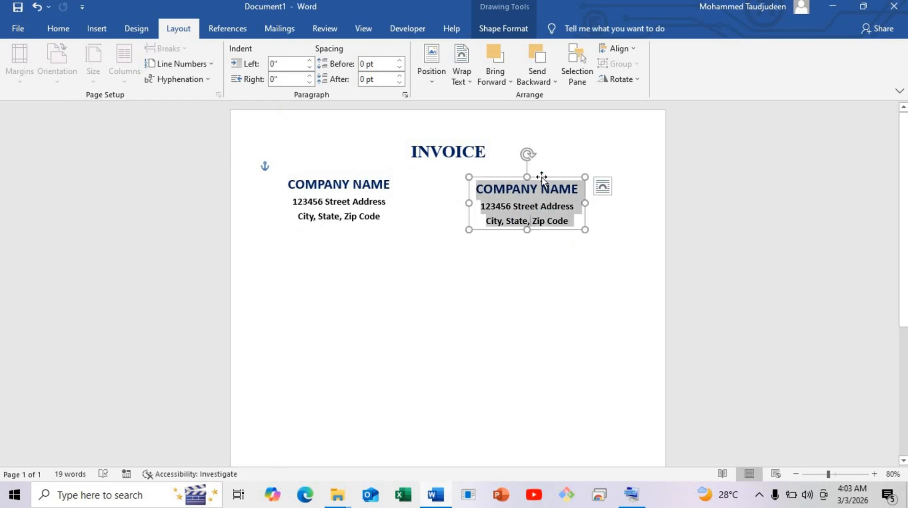
Replace the copied box's text with "Name:" and a dotted line, and enlarge the box to fit it on one row
text(Nam)
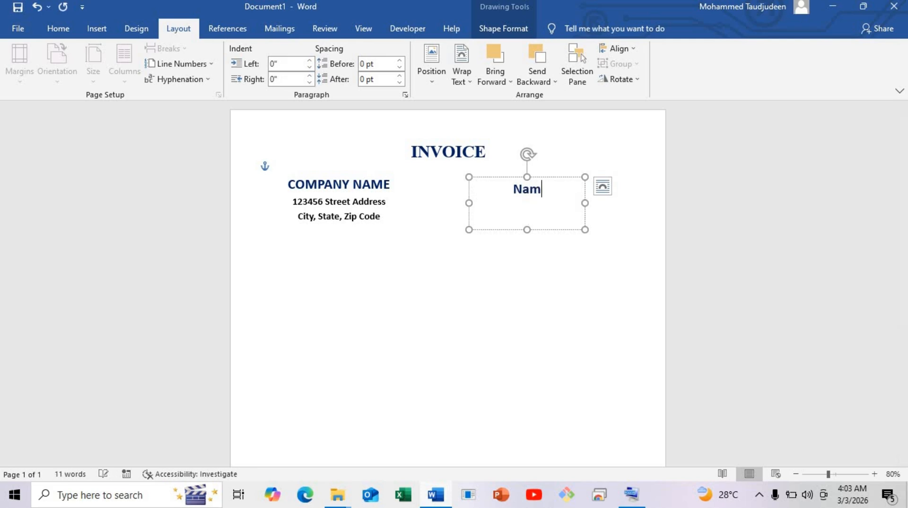
text(e: )
text(..................................)
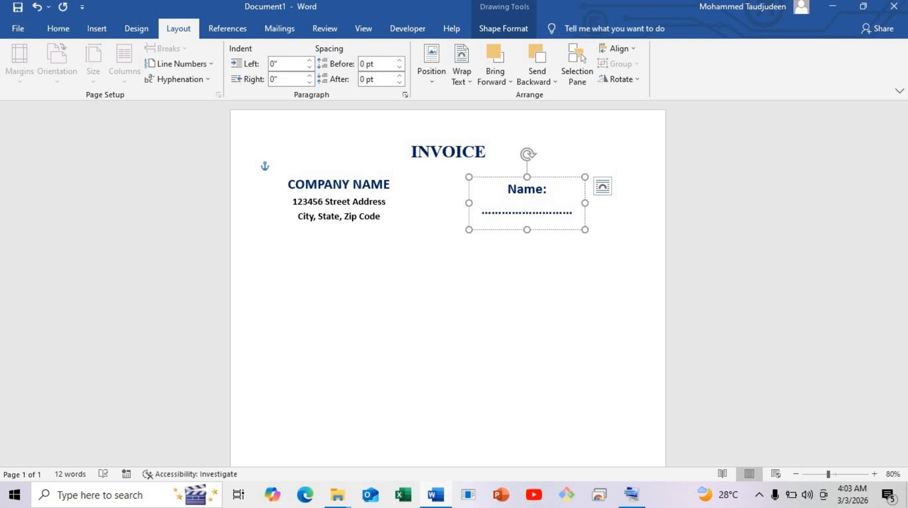
drag(587, 231, 620, 270)
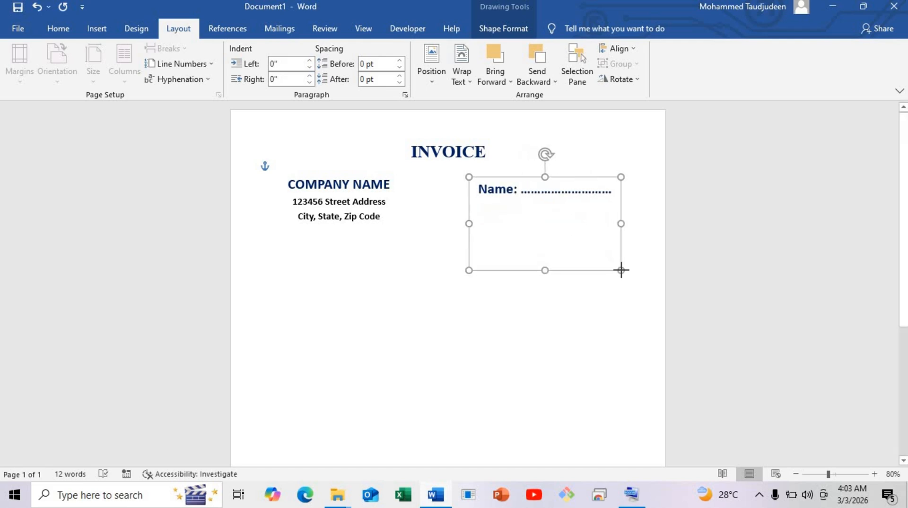
click(607, 194)
Add a second line reading "Date:" with a dotted line of matching length below the Name line
key(Return)
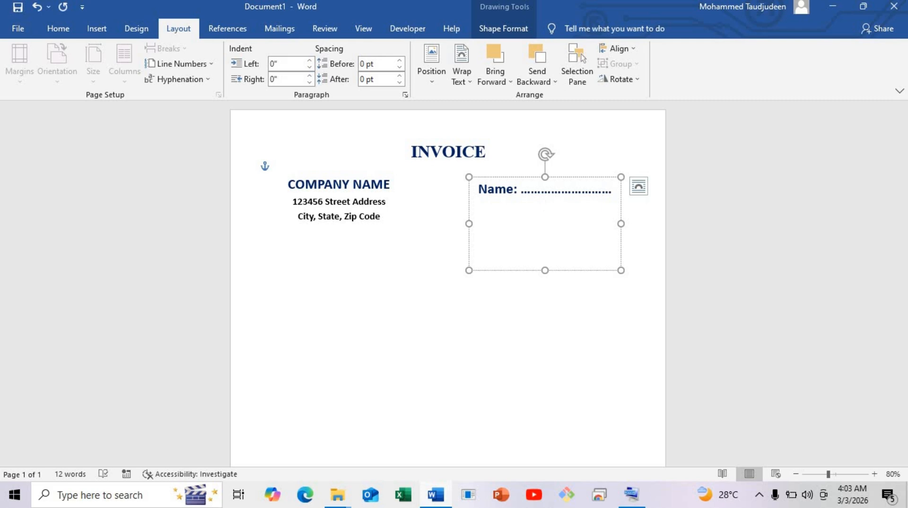
text(Sare)
key(BackSpace)
key(BackSpace)
key(BackSpace)
text(Date: )
text(/)
key(BackSpace)
text(............................)
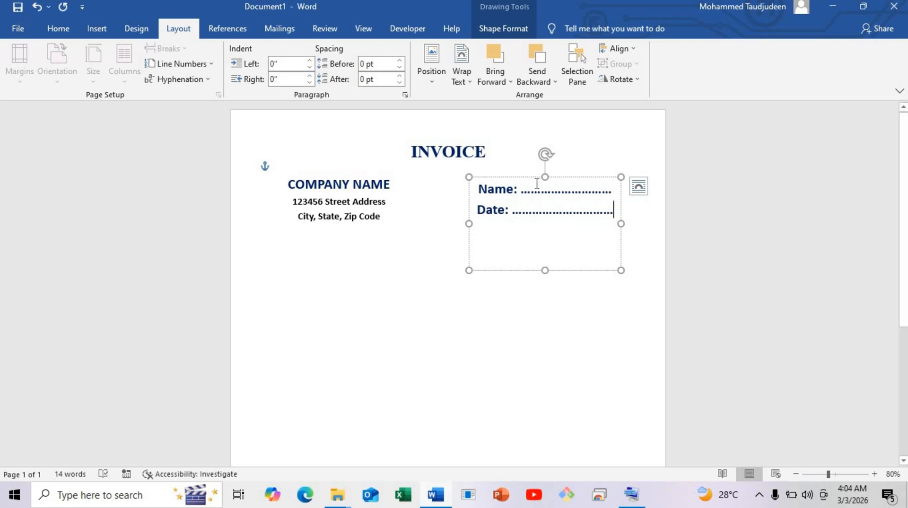
Set all the text in the Name and Date box to 14 pt and black
key(ctrl+a)
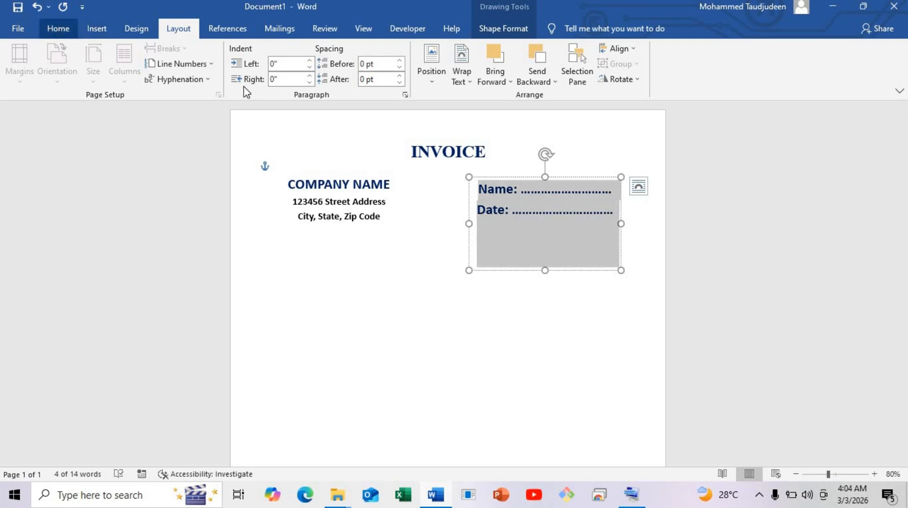
click(59, 29)
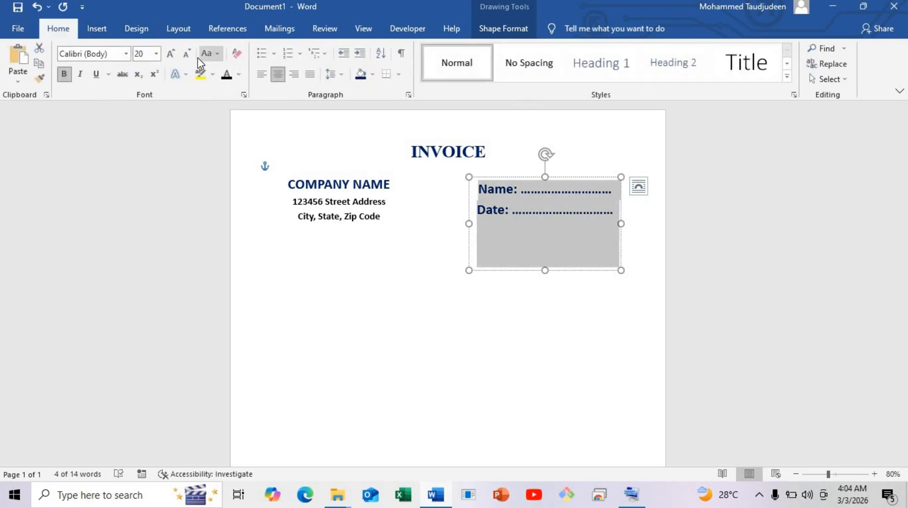
click(157, 53)
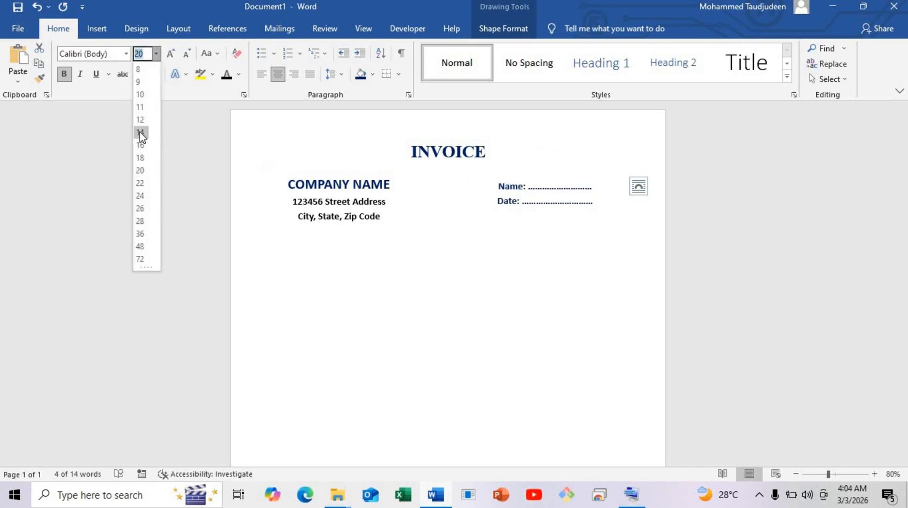
click(140, 135)
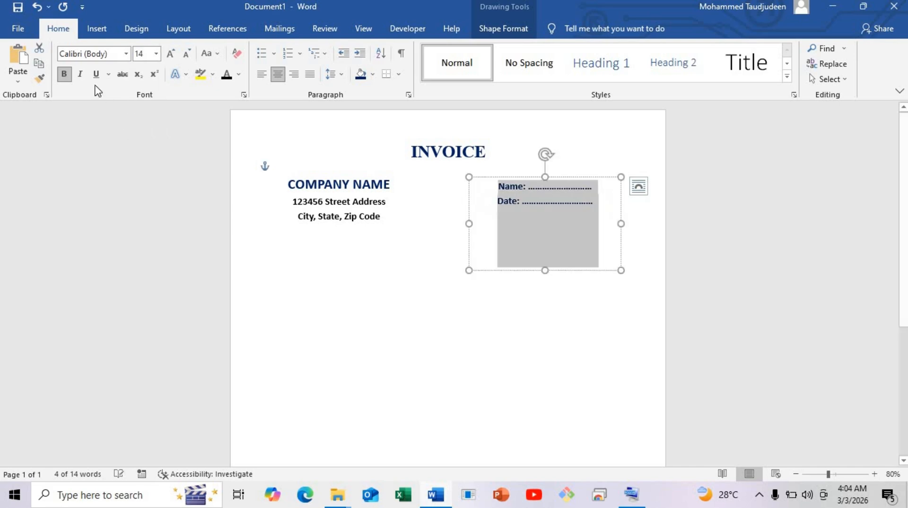
click(239, 75)
click(237, 121)
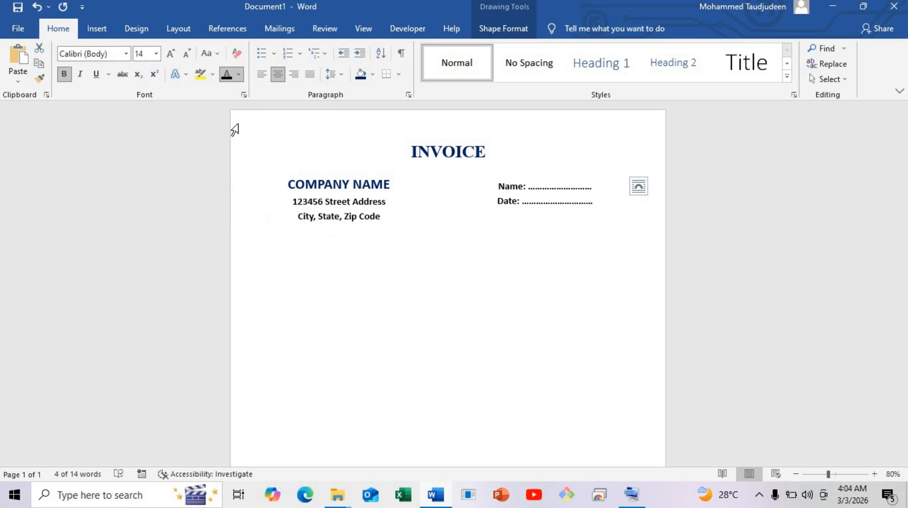
Color only the "Name:" and "Date:" labels dark blue, leaving their dotted lines black
click(563, 191)
drag(526, 190, 484, 182)
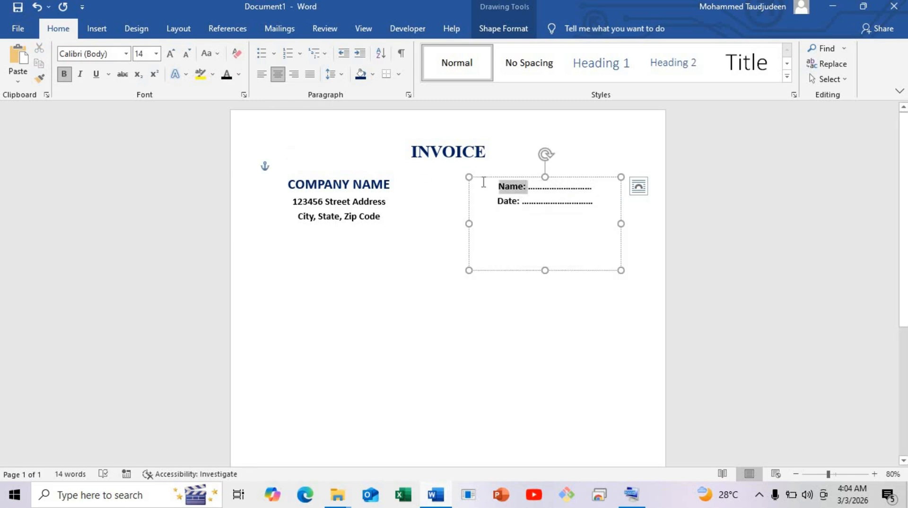
click(238, 74)
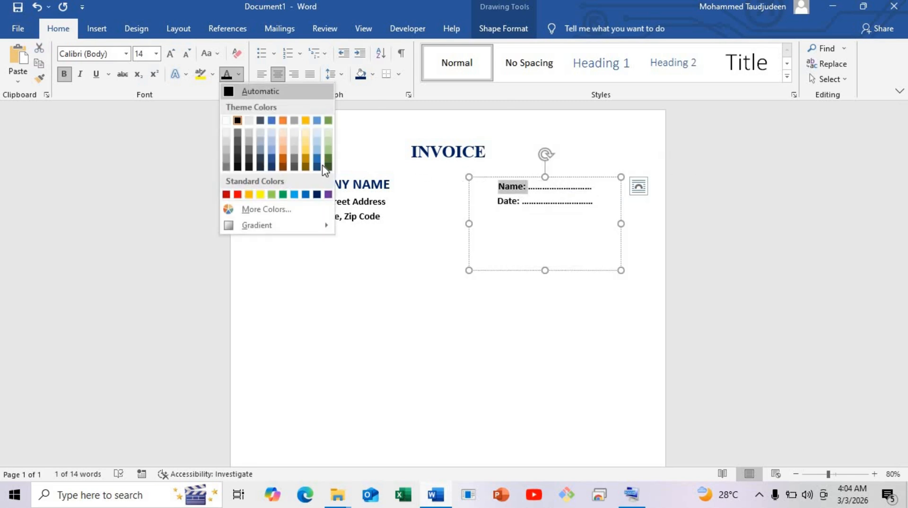
click(318, 195)
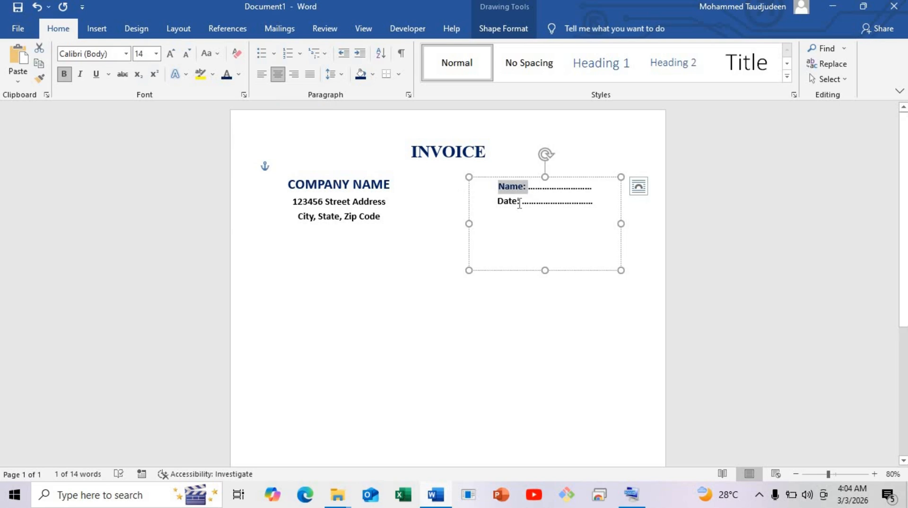
drag(520, 203, 480, 203)
click(238, 74)
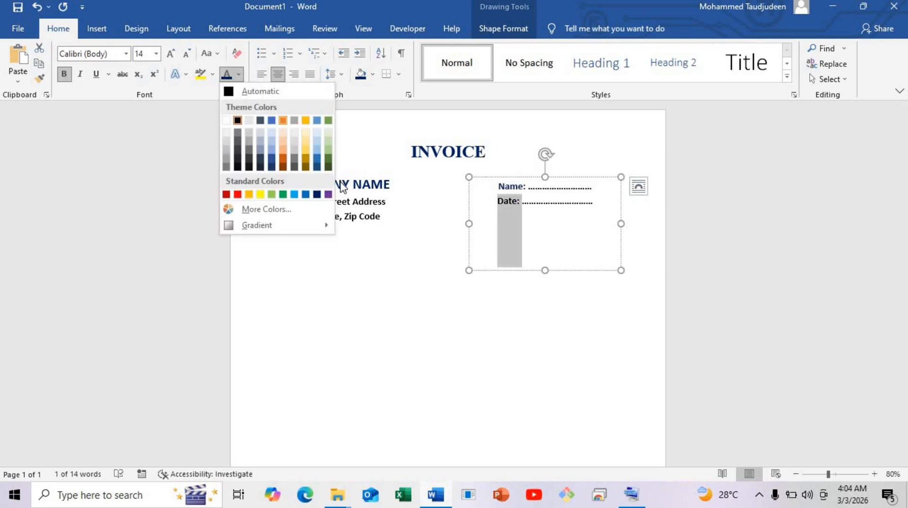
click(317, 194)
click(578, 229)
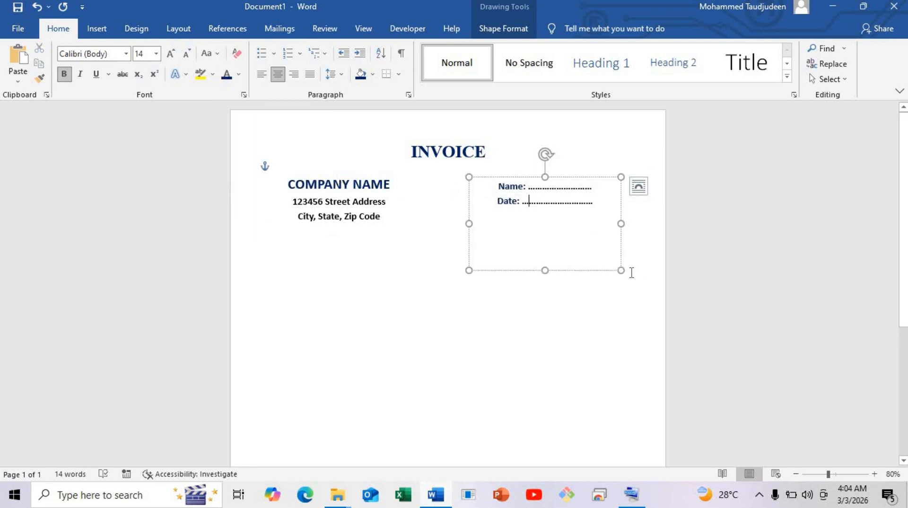
Lengthen the dotted lines after Date and Name by a few dots and shrink their text box around the two lines
click(622, 272)
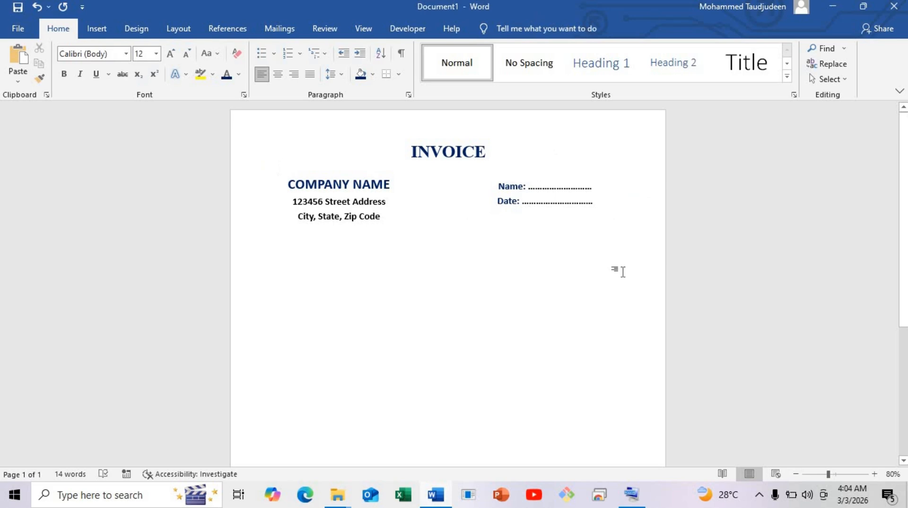
click(601, 195)
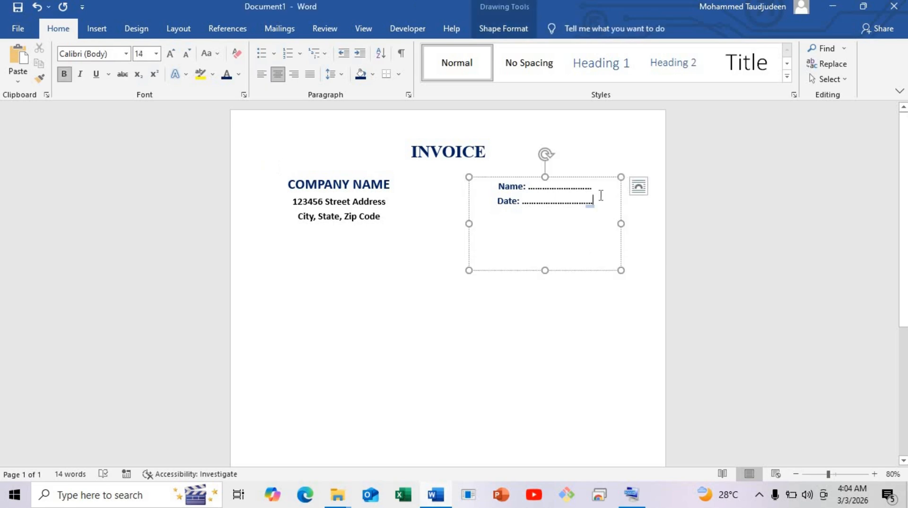
text(.....)
click(590, 188)
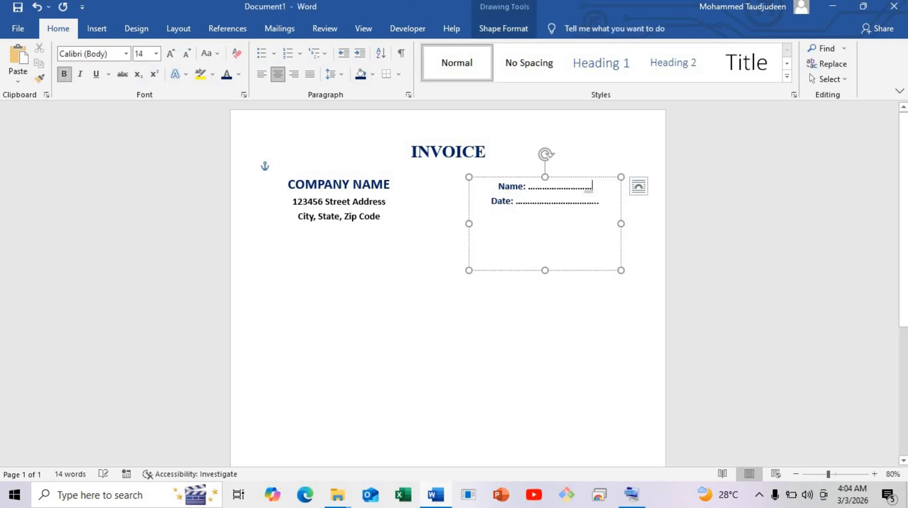
text(.....)
mouse_move(595, 236)
mouse_down()
mouse_move(579, 217)
mouse_move(599, 210)
mouse_move(577, 214)
mouse_move(607, 236)
mouse_up()
Set the spacing after the Name line to 12 pt, then fit the box to its text and align it with the page's right margin
drag(597, 193, 466, 192)
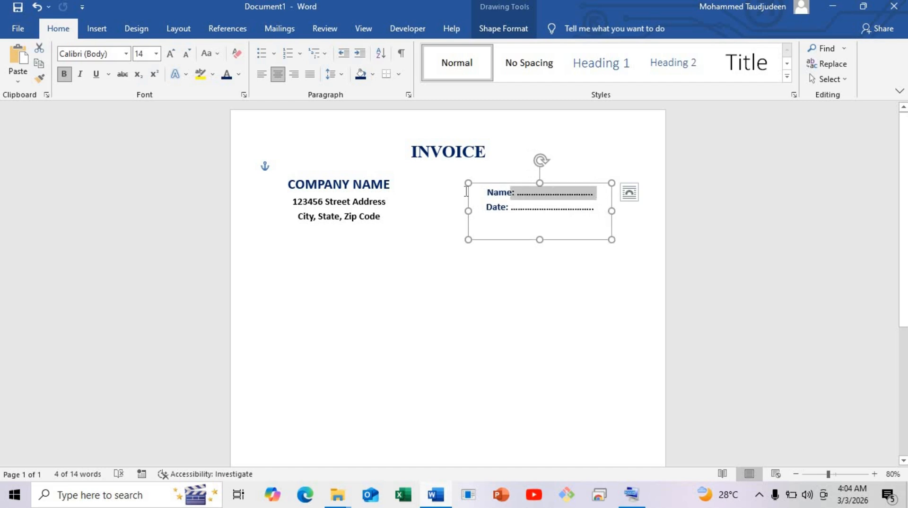
click(189, 29)
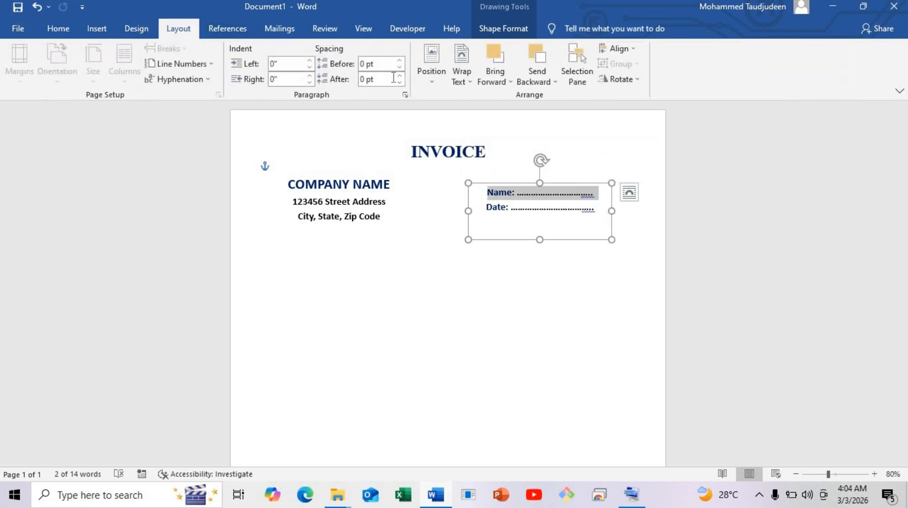
click(399, 77)
click(400, 76)
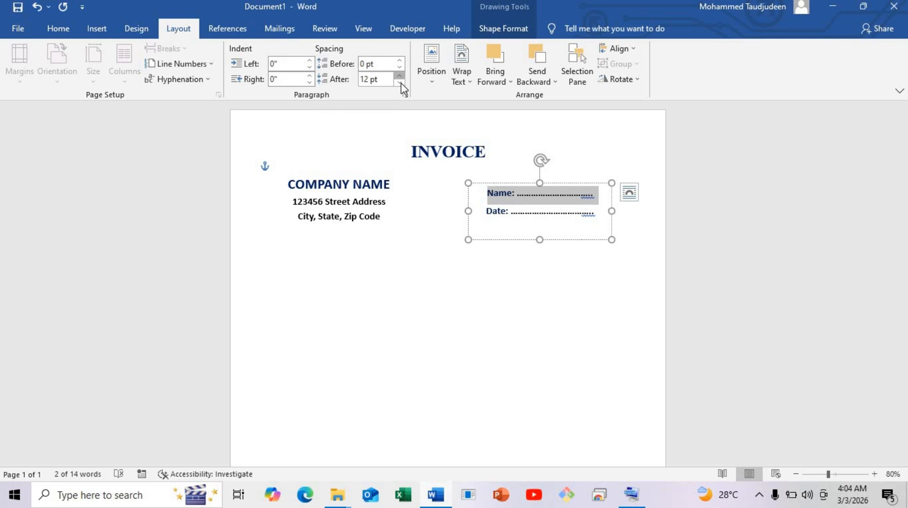
click(532, 226)
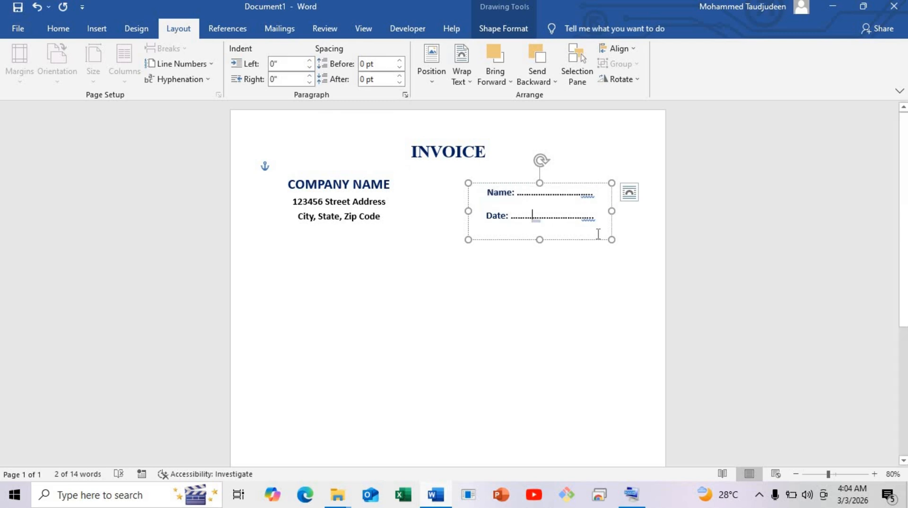
mouse_move(611, 240)
mouse_down()
mouse_move(604, 205)
mouse_move(591, 204)
mouse_move(597, 226)
mouse_up()
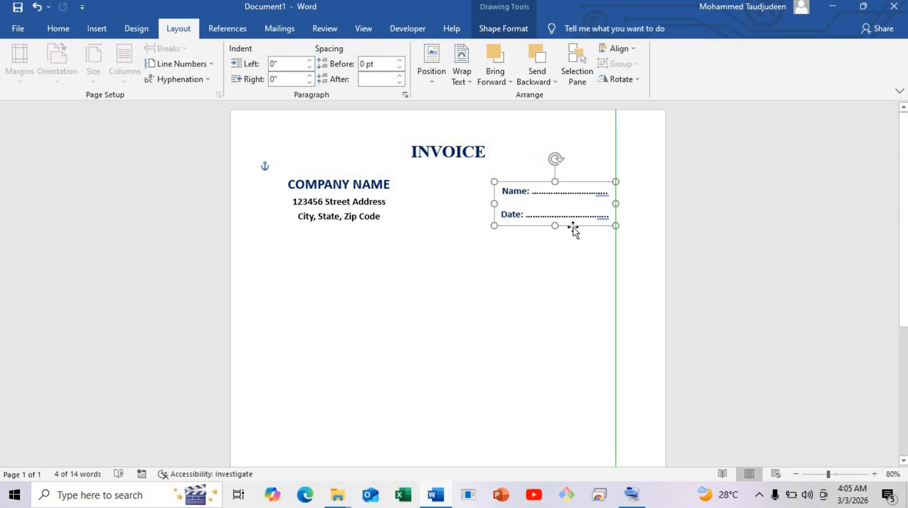
Insert a table with one column and four rows below the company address block
click(297, 248)
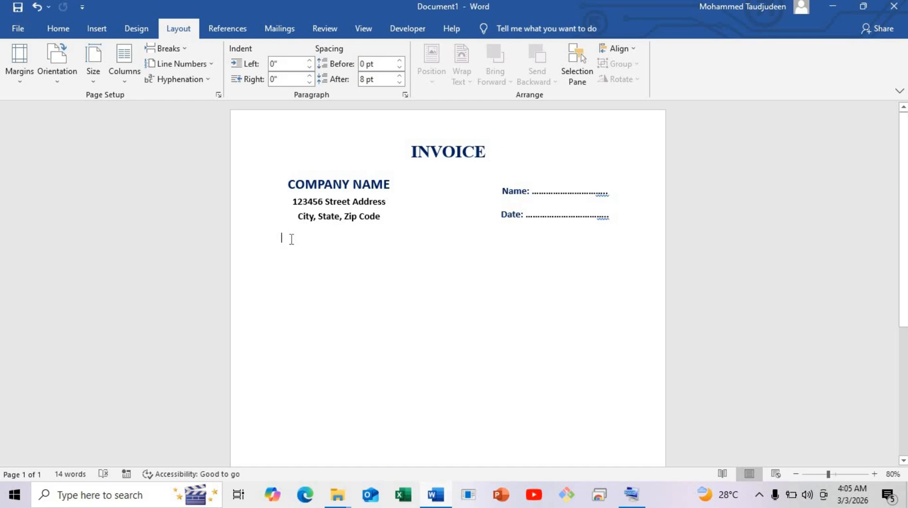
key(ctrl+z)
click(96, 30)
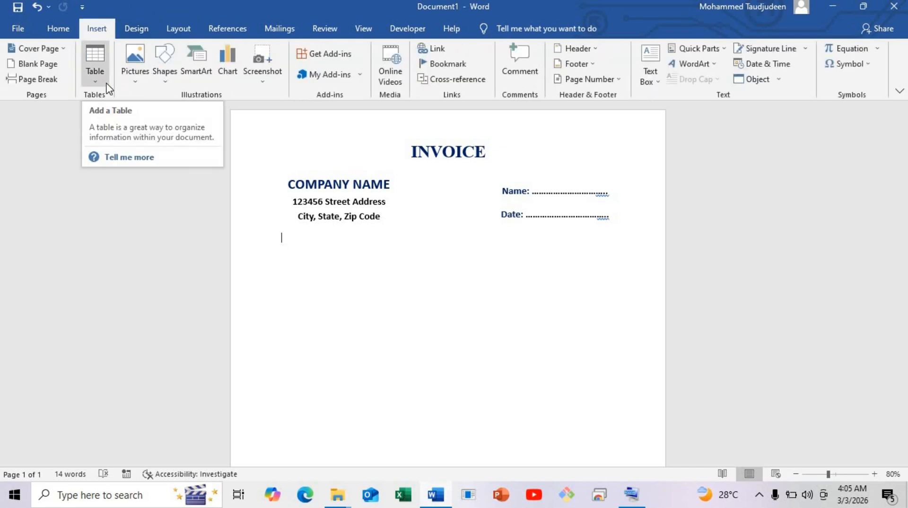
click(95, 76)
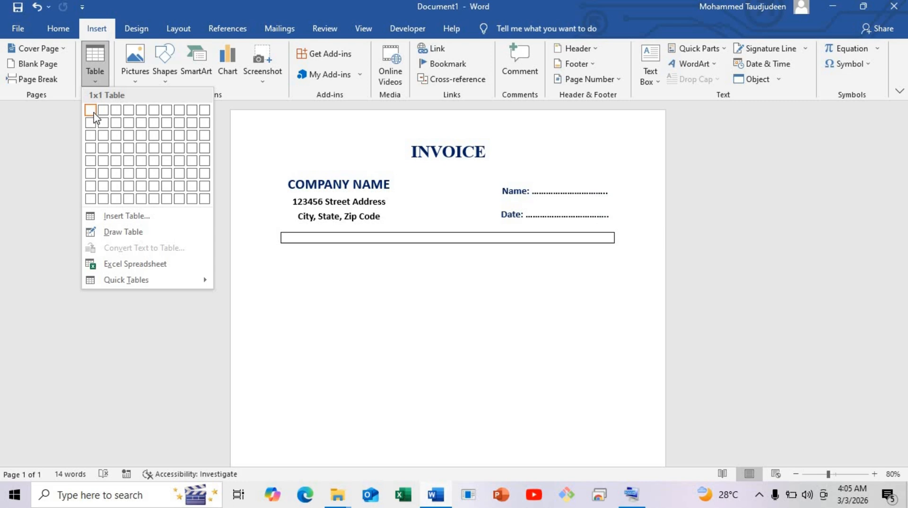
click(92, 148)
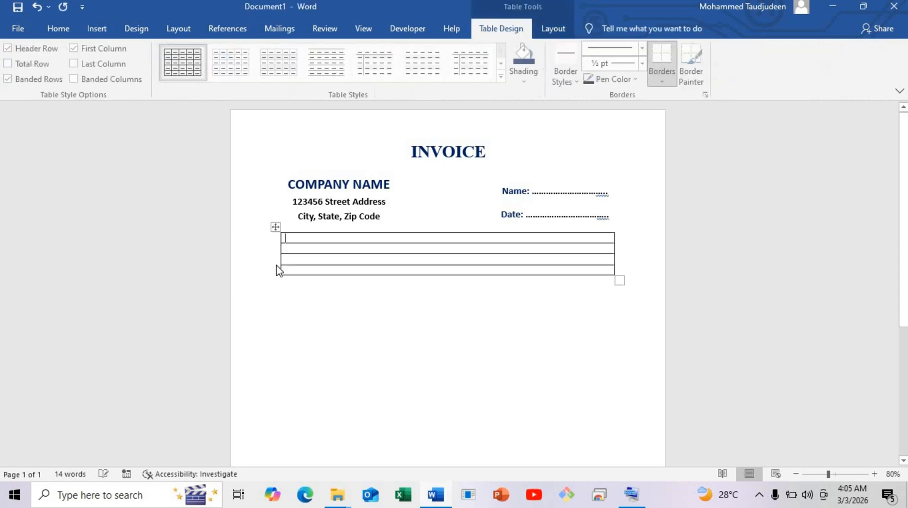
Make the four table rows evenly taller and narrow the table to slightly wider than the company name block above it
click(874, 473)
click(874, 473)
click(874, 474)
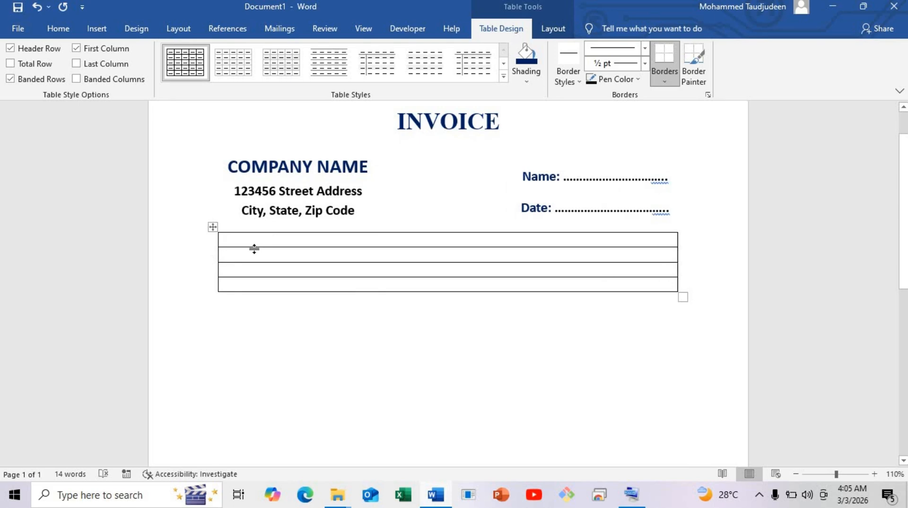
drag(254, 248, 235, 321)
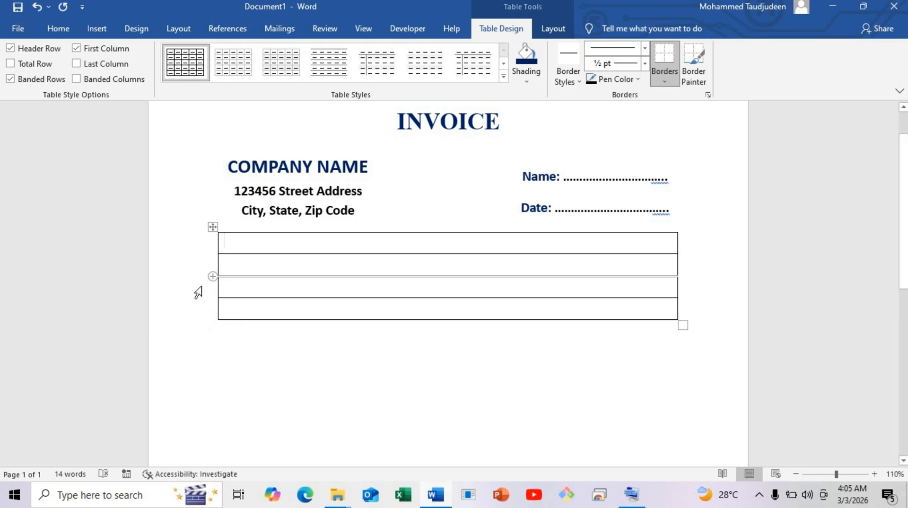
click(212, 299)
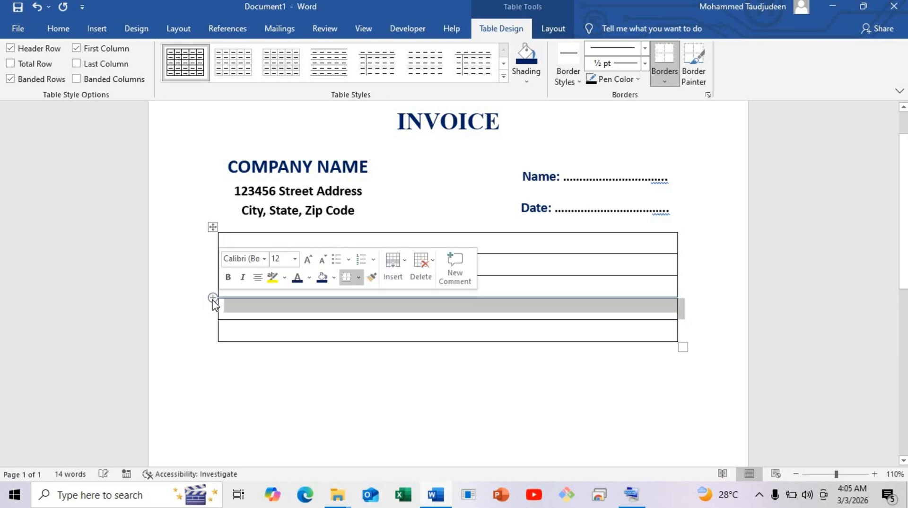
key(ctrl+z)
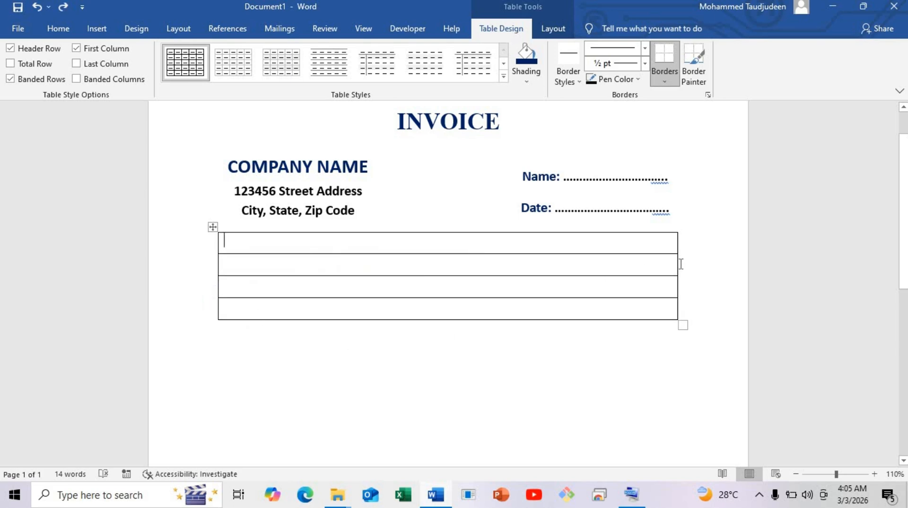
drag(678, 267, 403, 310)
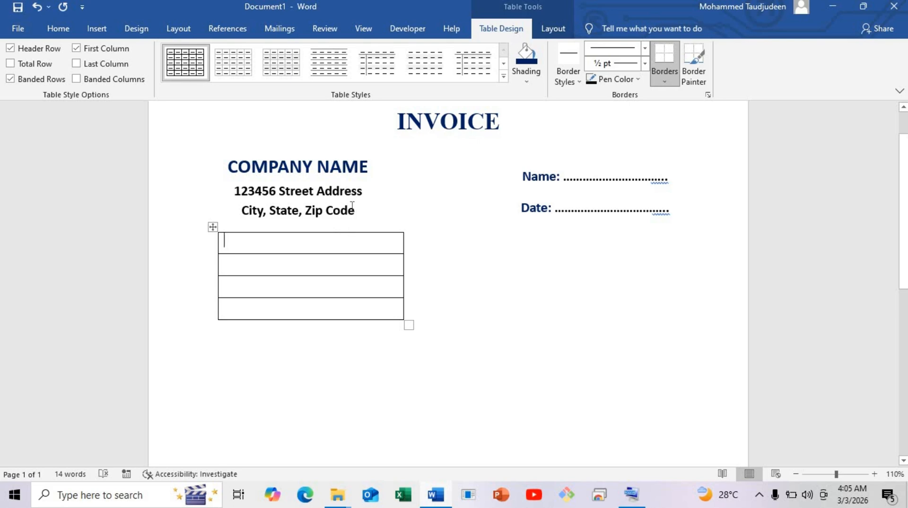
Shade the table's first row dark blue
click(186, 242)
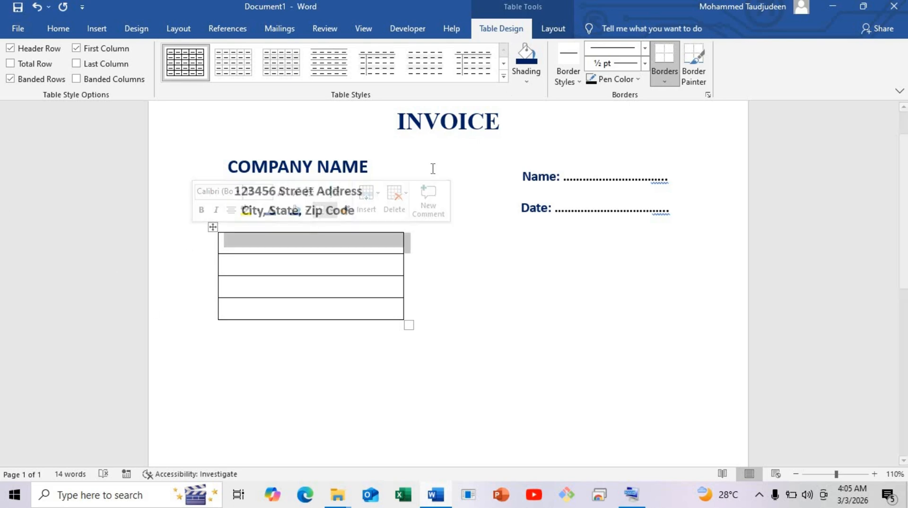
click(254, 256)
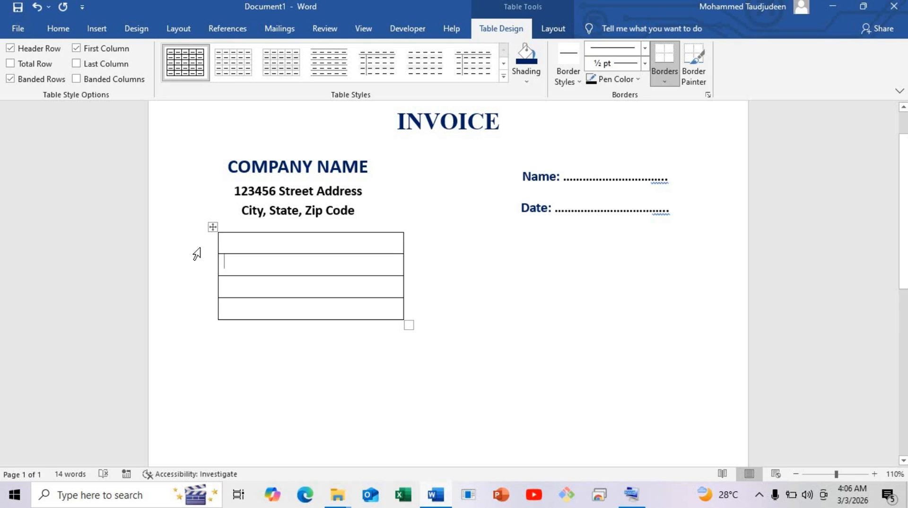
click(196, 252)
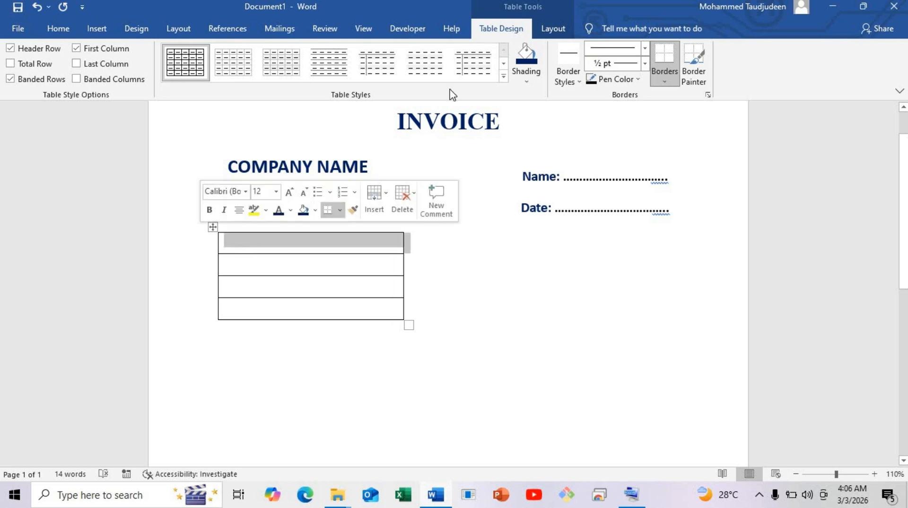
click(527, 79)
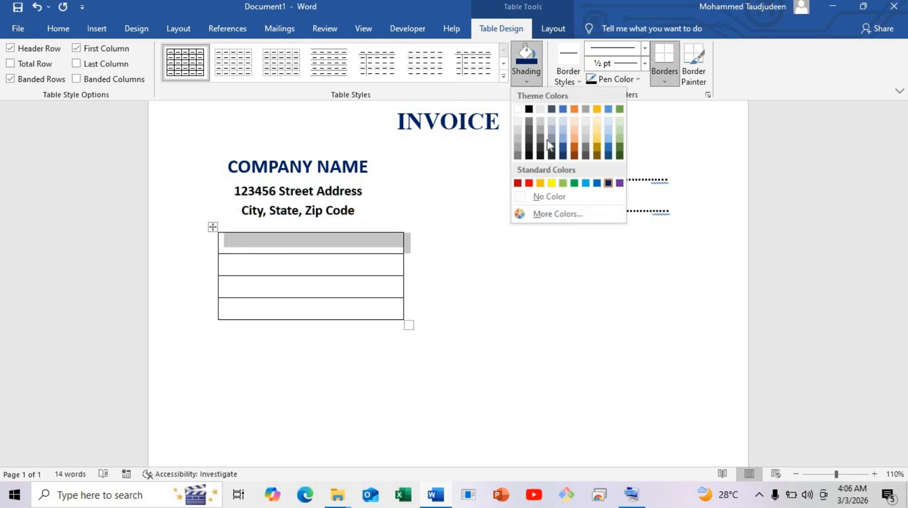
click(608, 184)
Enter "SOLD TO" in the shaded header row and "Name:", "Address:" and "Contact:" in the three rows below
click(314, 249)
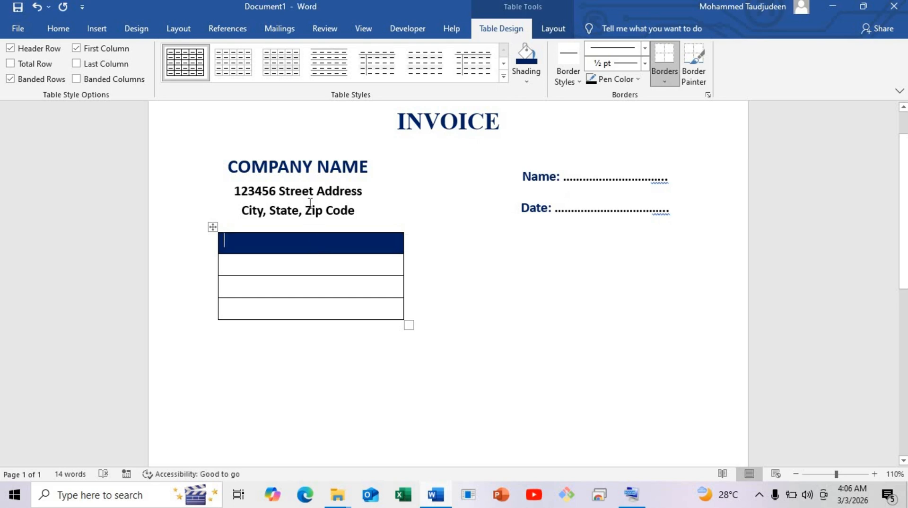
text(SOKD)
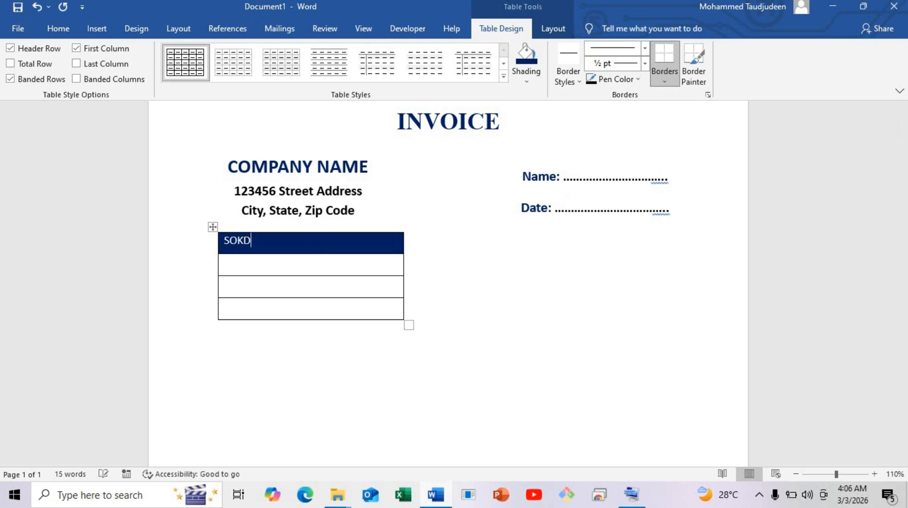
key(BackSpace)
text(nAM)
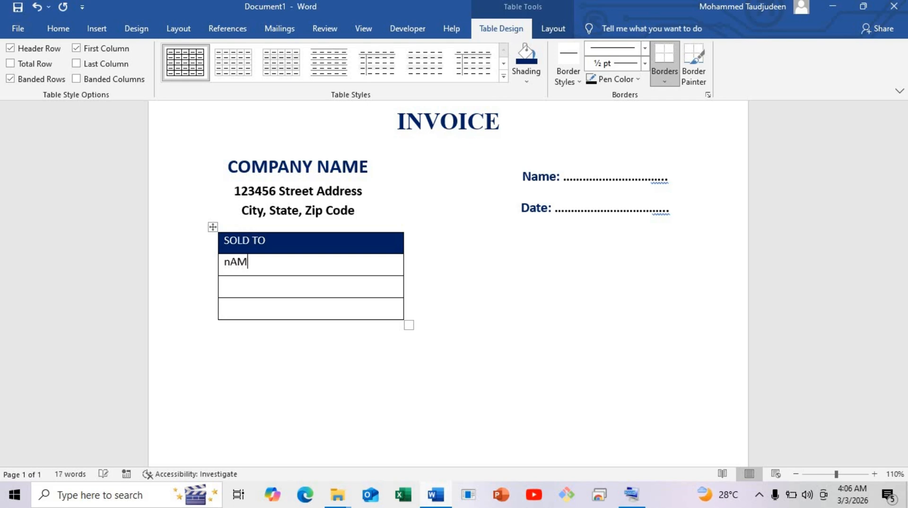
key(BackSpace)
key(BackSpace)
key(BackSpace)
text(Name)
text(Address:)
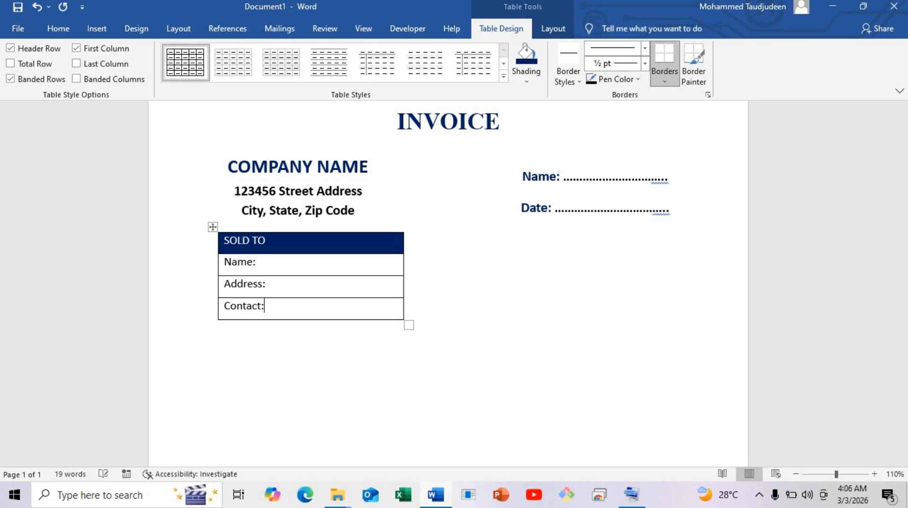
Set all the text in the SOLD TO table to the Bahnschrift SemiBold font
drag(282, 313, 241, 258)
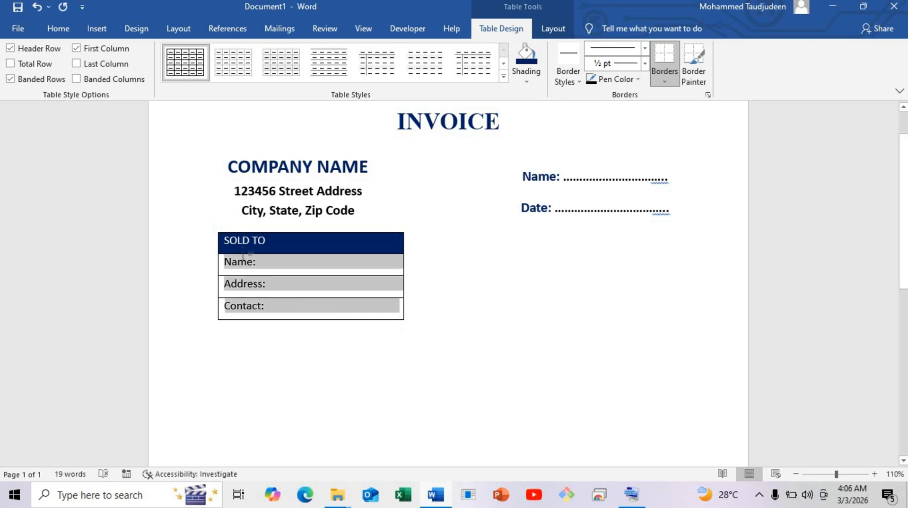
click(63, 30)
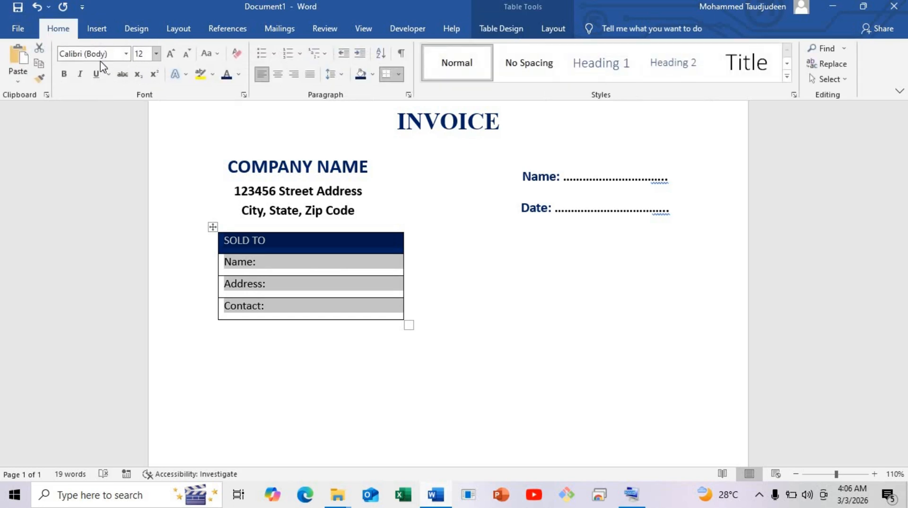
click(127, 54)
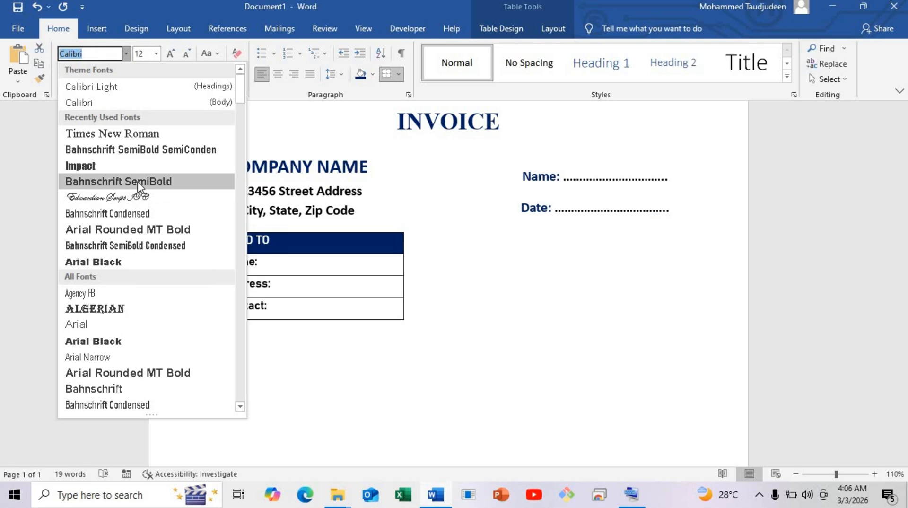
click(133, 181)
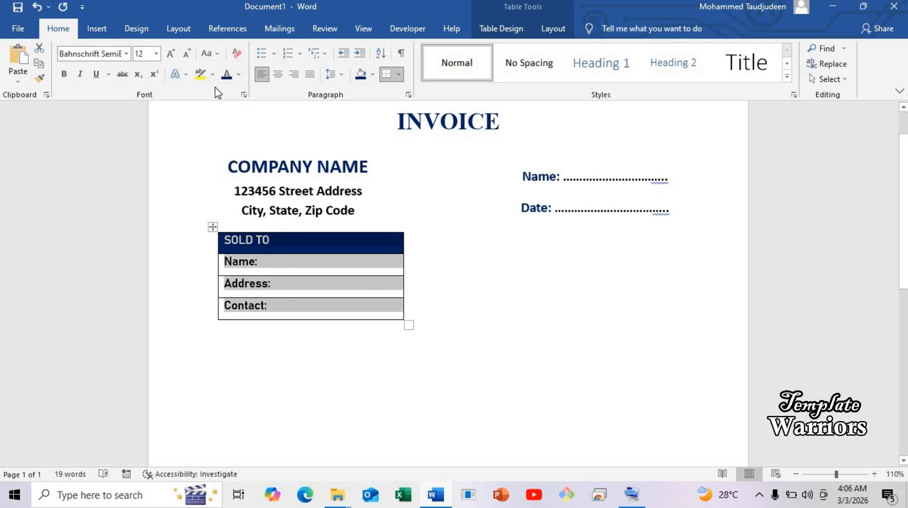
click(286, 241)
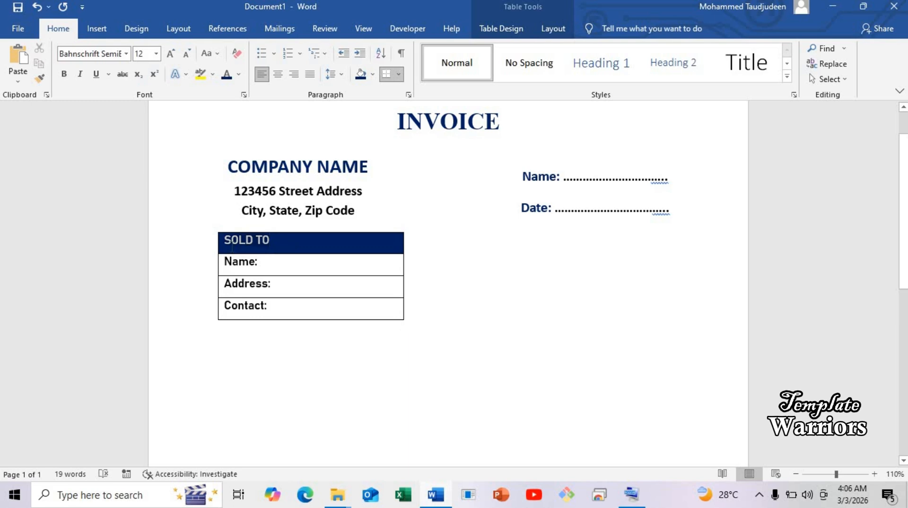
Set the paragraph spacing before the "SOLD TO" header text to 3 pt
drag(233, 246, 231, 248)
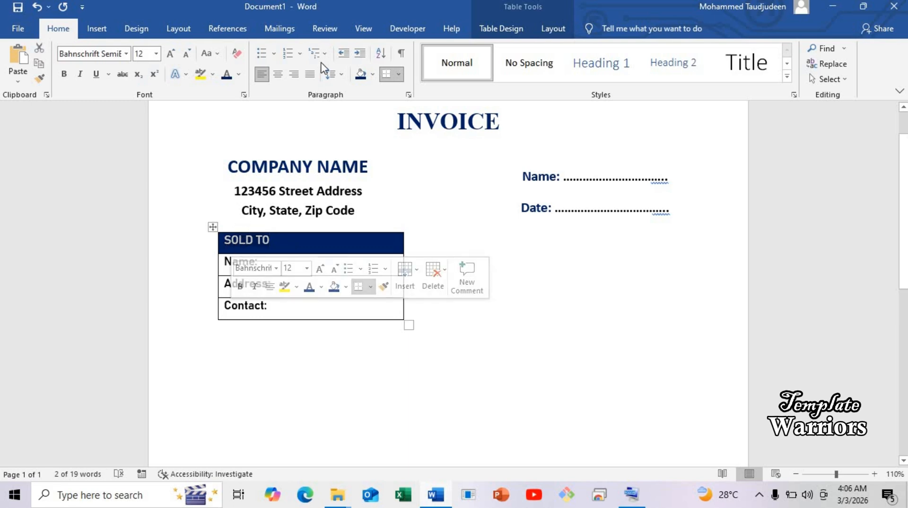
click(142, 28)
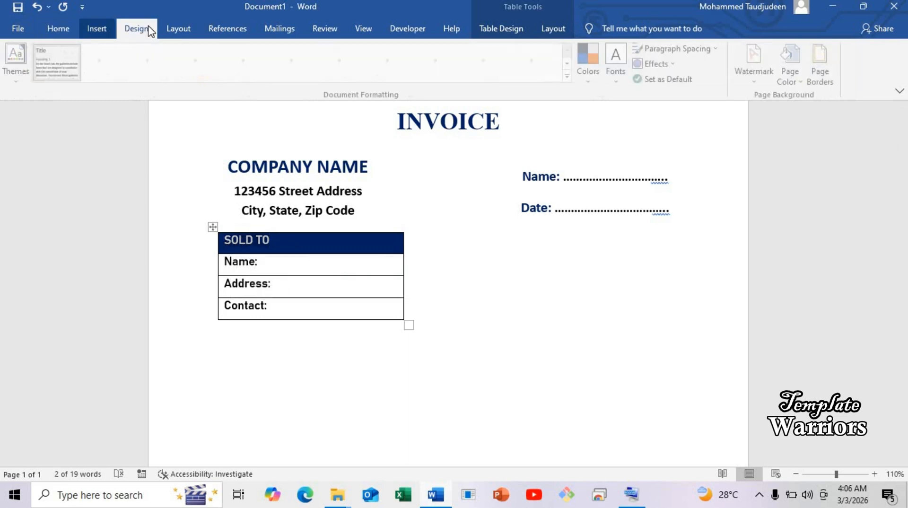
click(184, 24)
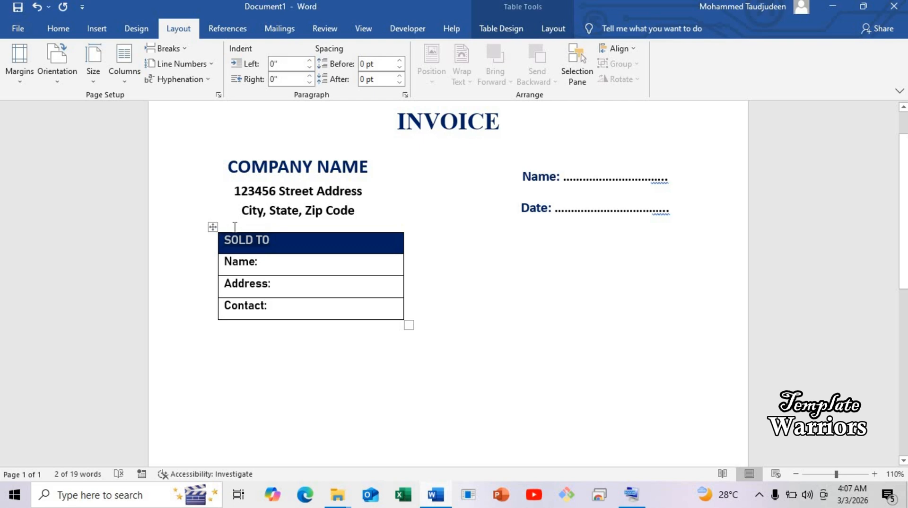
click(246, 229)
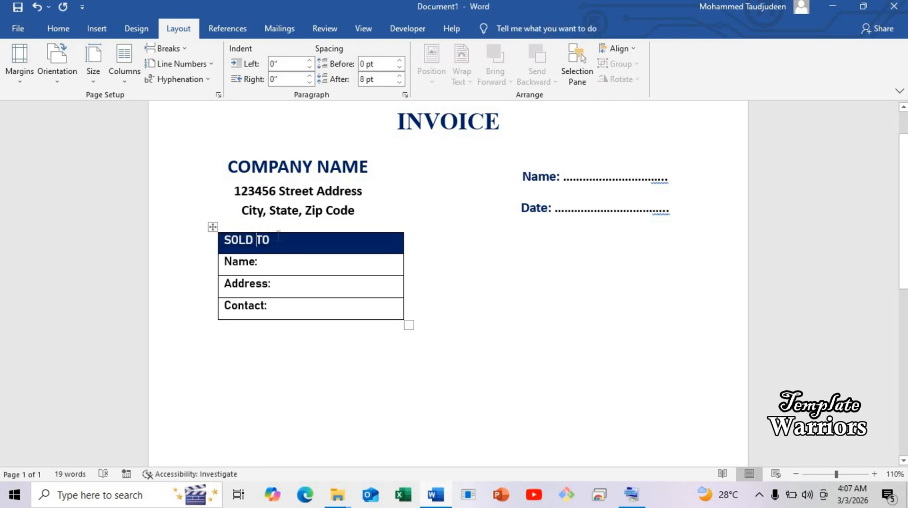
click(259, 240)
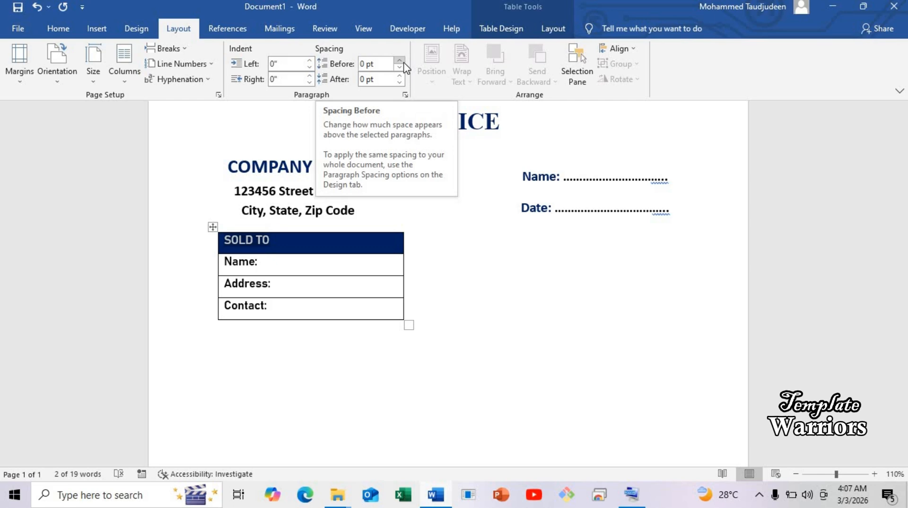
click(402, 62)
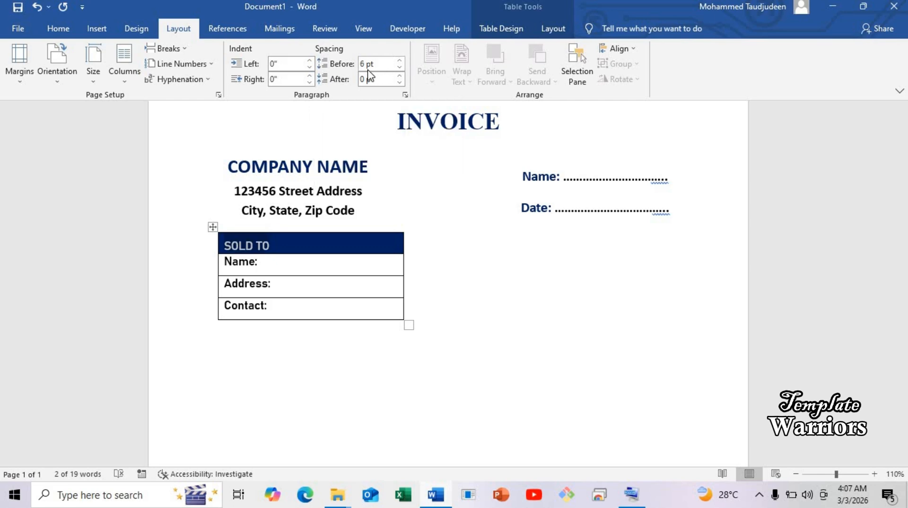
click(341, 68)
drag(362, 75, 366, 66)
text(3)
key(Return)
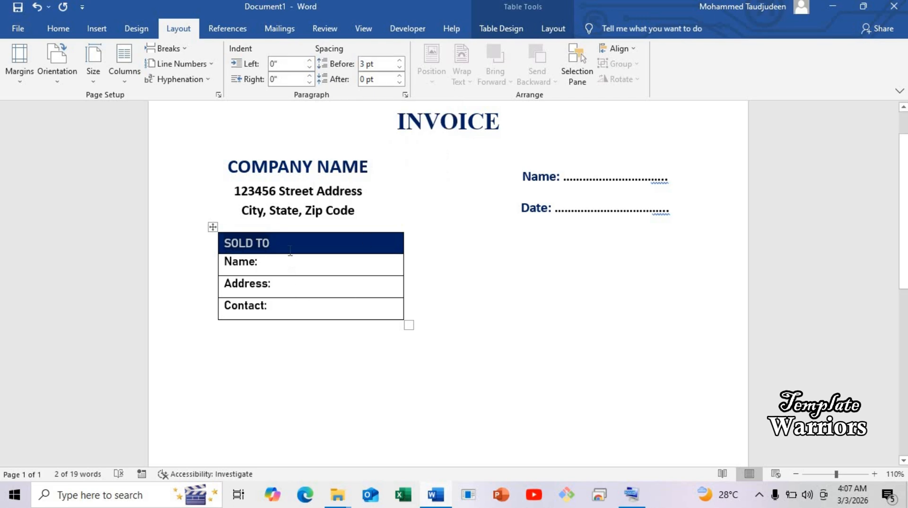
click(290, 251)
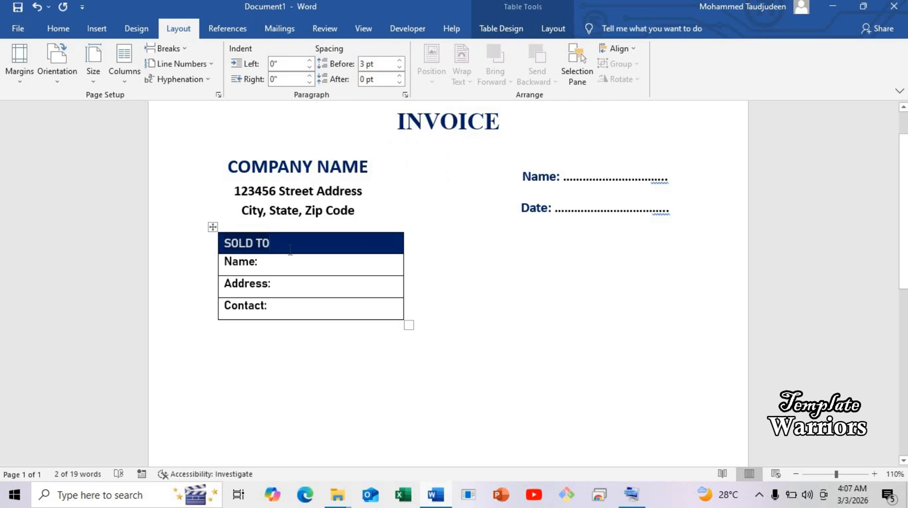
Change the font of the whole SOLD TO table to Bahnschrift SemiBold SemiConden
click(796, 473)
click(796, 473)
click(796, 473)
click(797, 473)
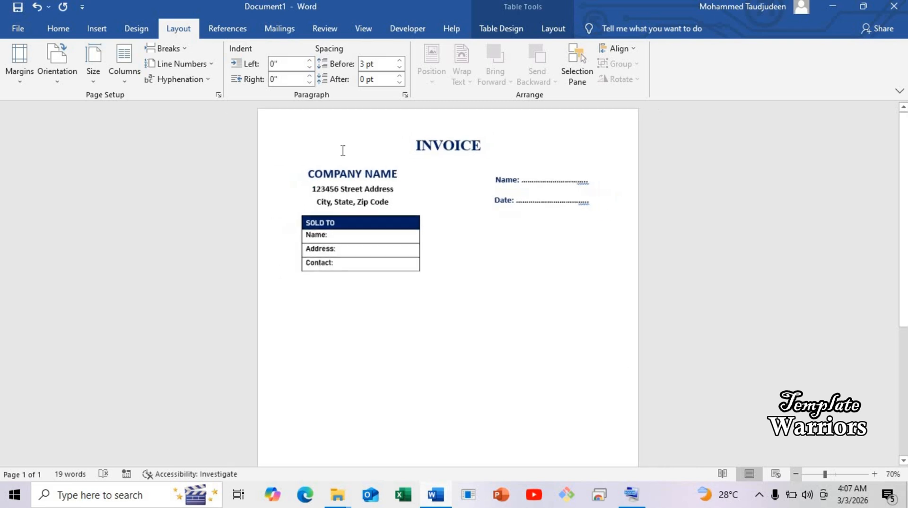
click(874, 474)
click(874, 473)
click(874, 473)
click(875, 473)
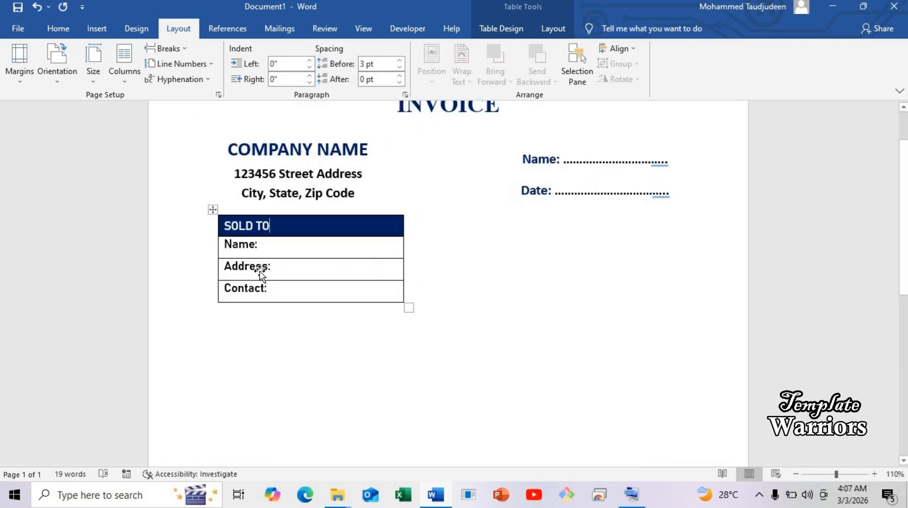
click(212, 277)
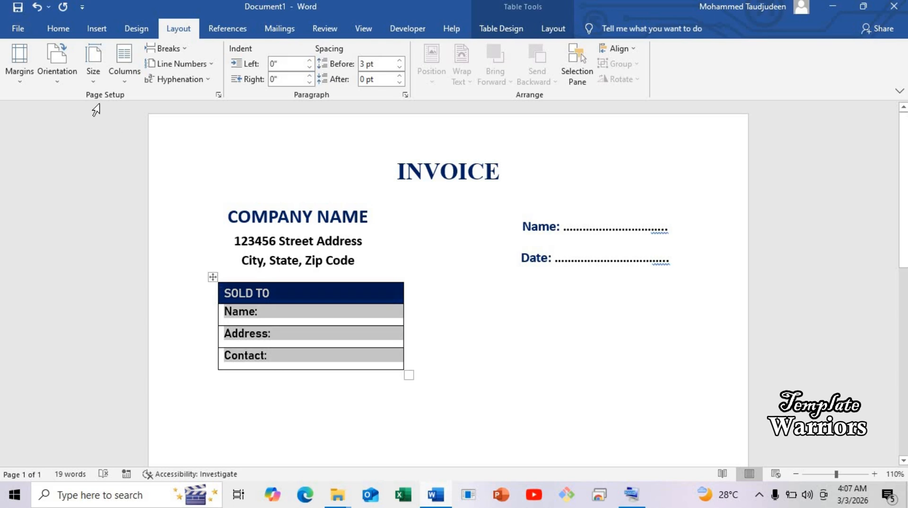
click(61, 29)
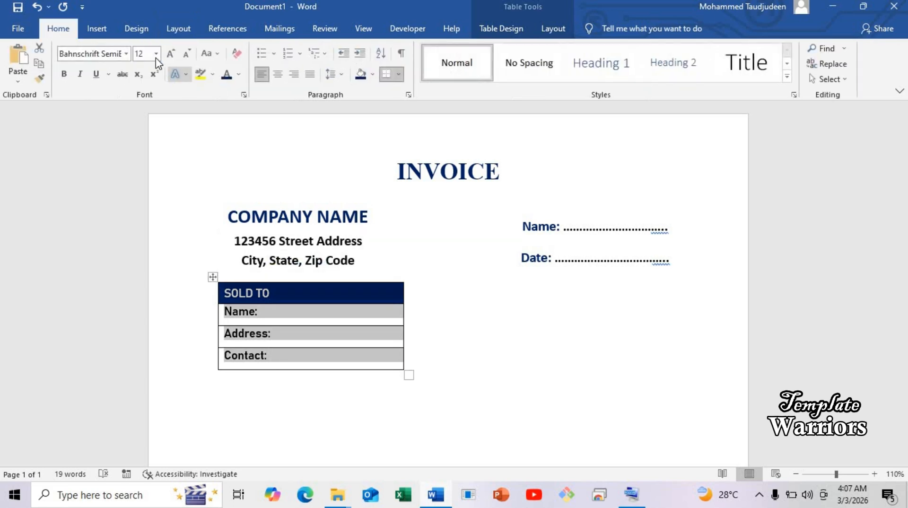
click(126, 54)
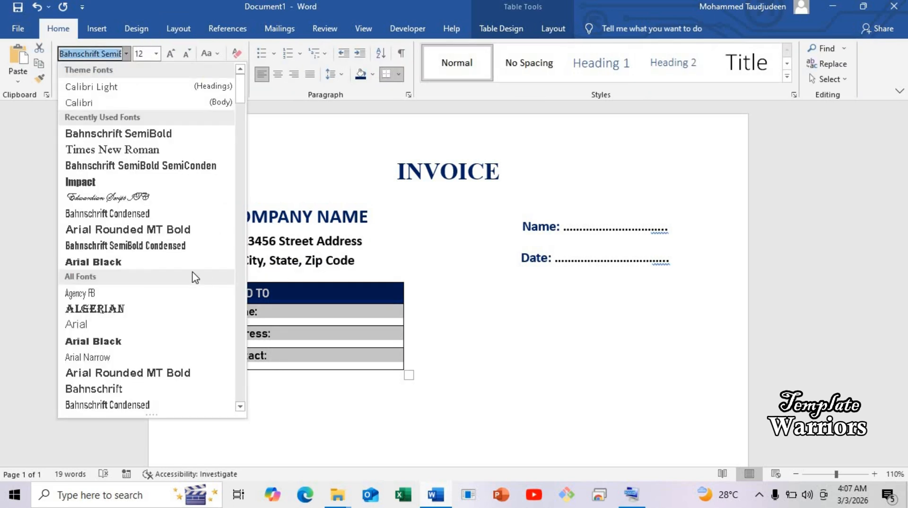
click(179, 172)
click(329, 295)
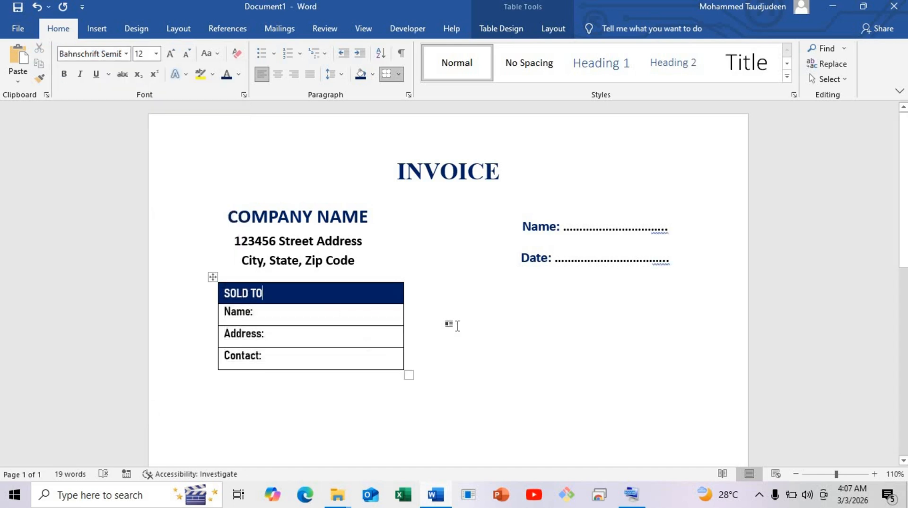
Duplicate the SOLD TO table and place the copy beside the original, level with it and below the Date line
click(213, 278)
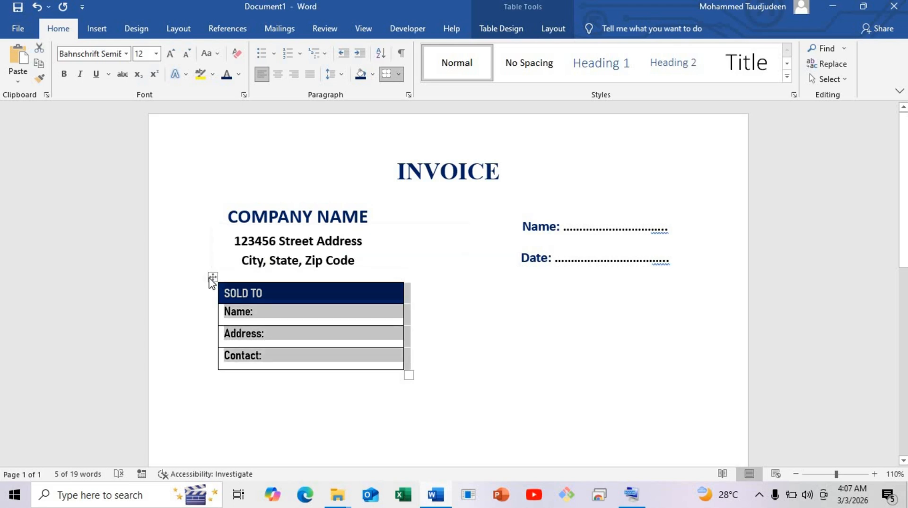
right_click(211, 279)
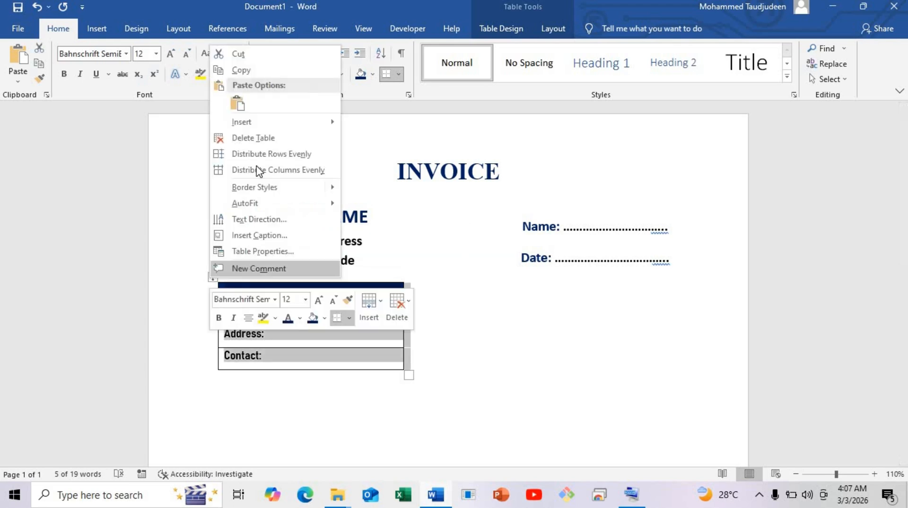
click(246, 70)
click(481, 302)
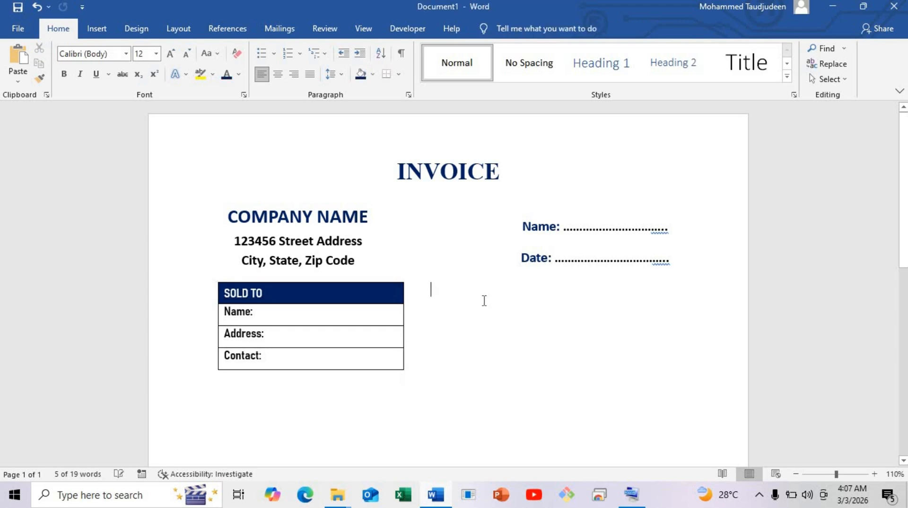
right_click(483, 299)
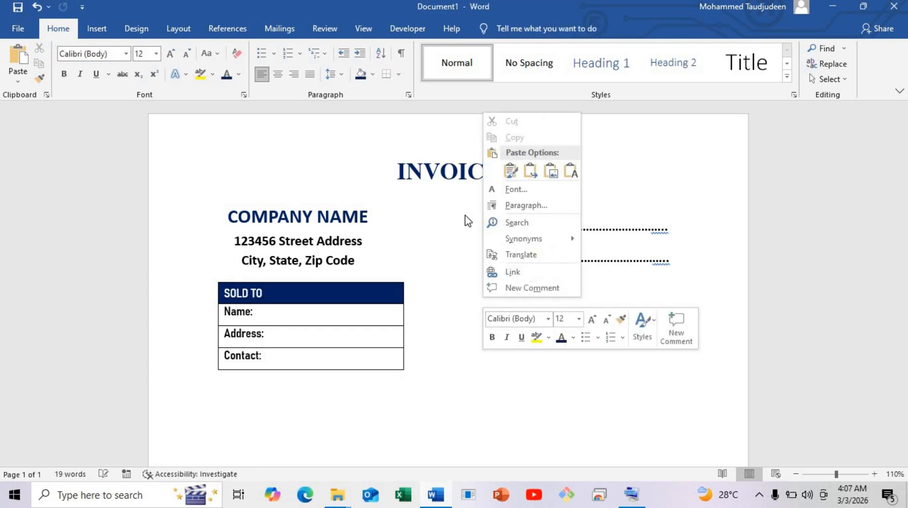
click(451, 280)
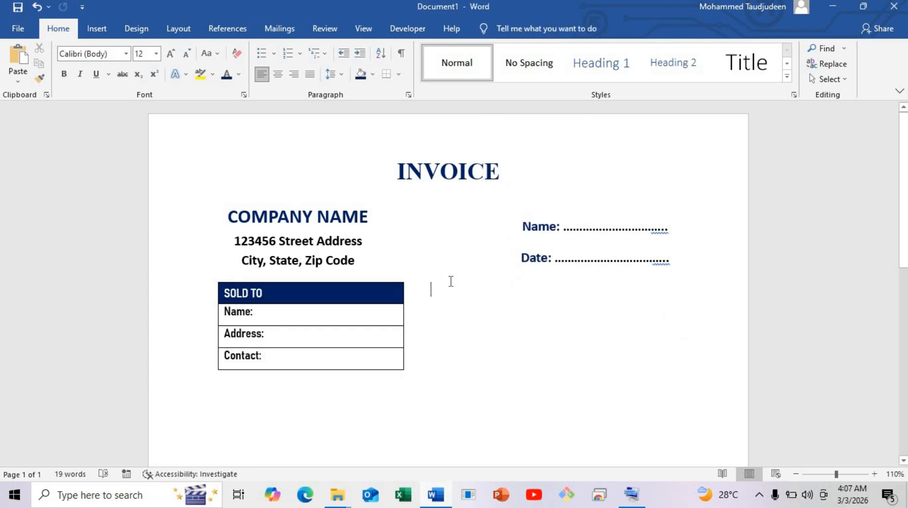
key(ctrl+v)
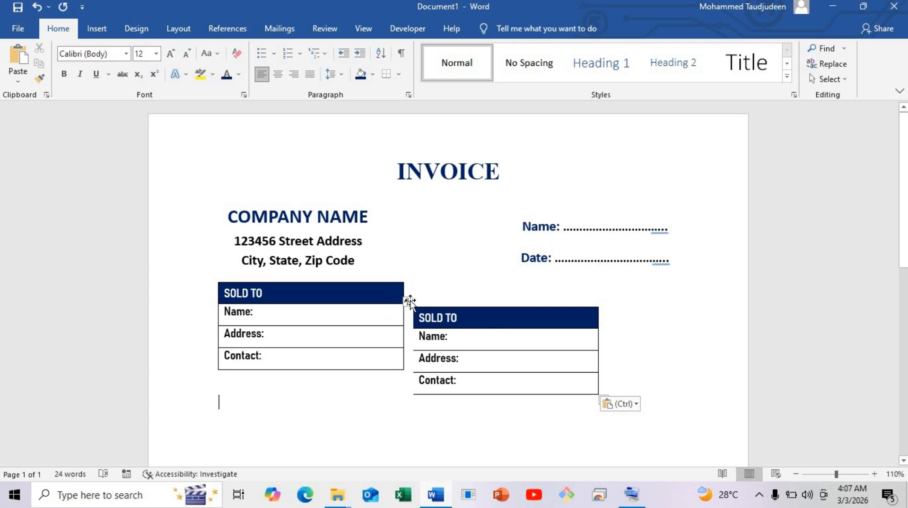
drag(409, 301, 459, 276)
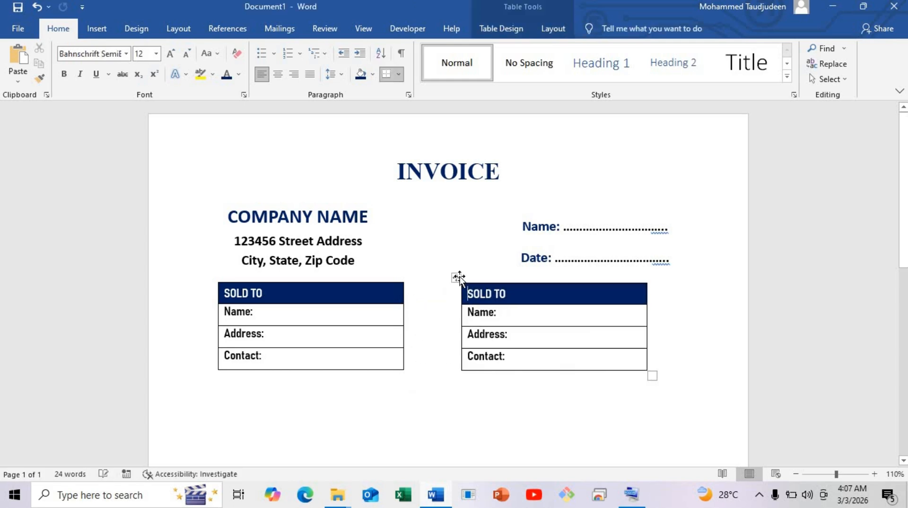
Widen the original table toward its copy, and extend the copy to the end of the Date line's dots
click(402, 313)
drag(404, 315, 429, 321)
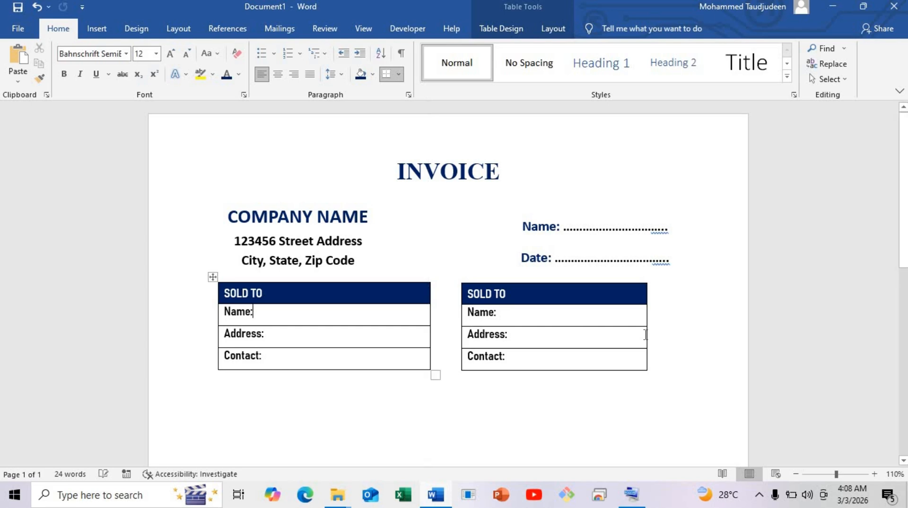
drag(647, 319, 667, 324)
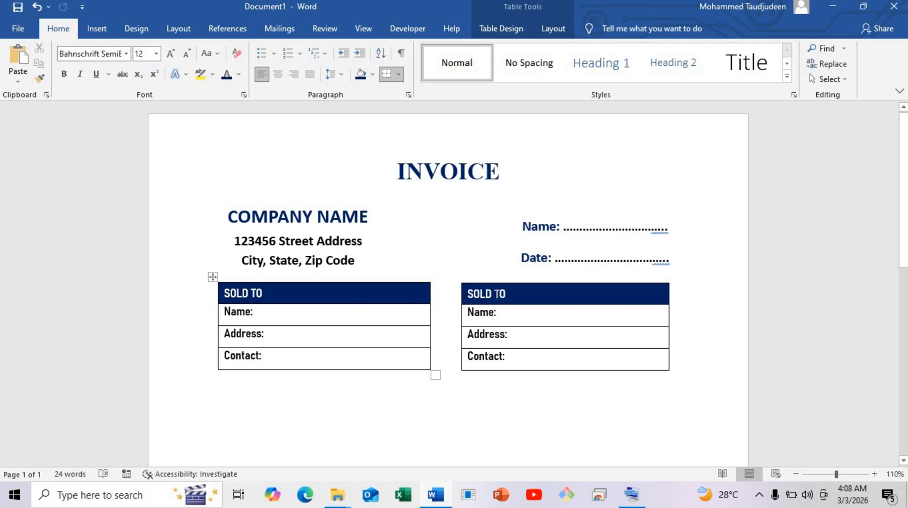
Change the copied table's header to "SHIP TO"
double_click(475, 293)
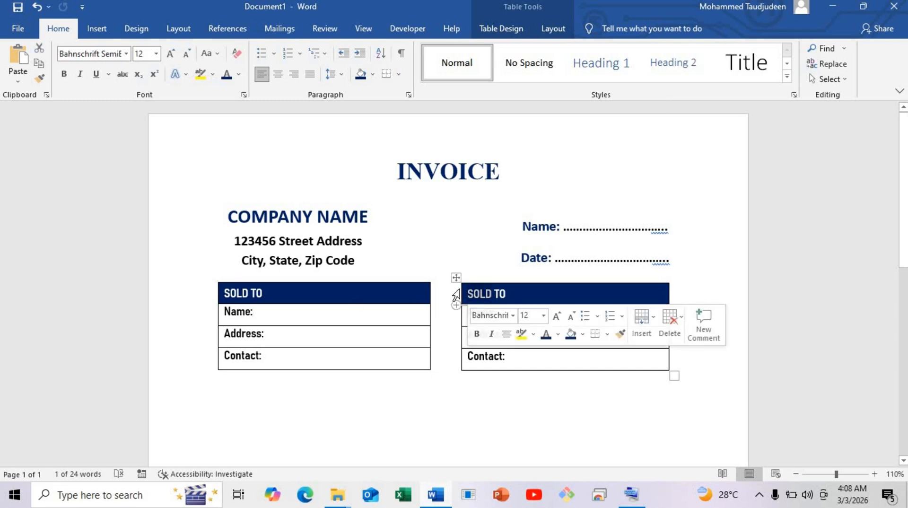
text(SHIP)
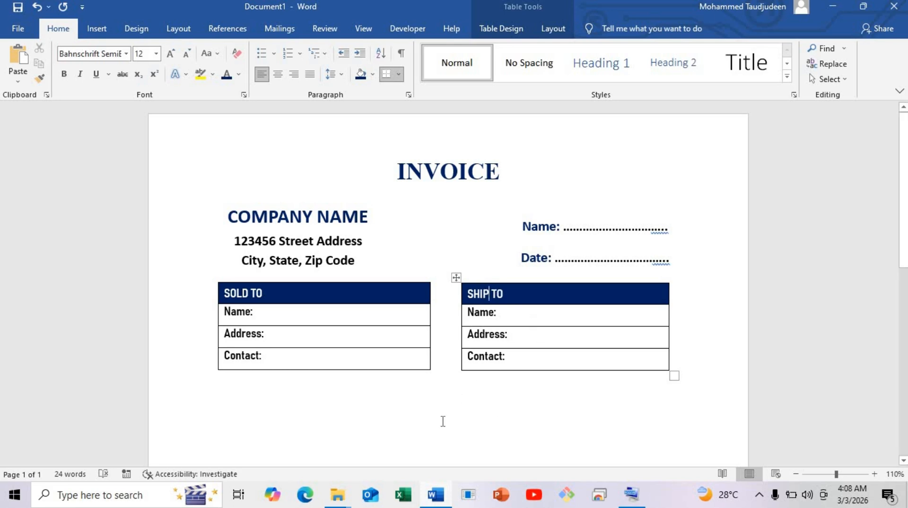
Insert a table with five columns and eight rows below the SOLD TO and SHIP TO tables
click(502, 412)
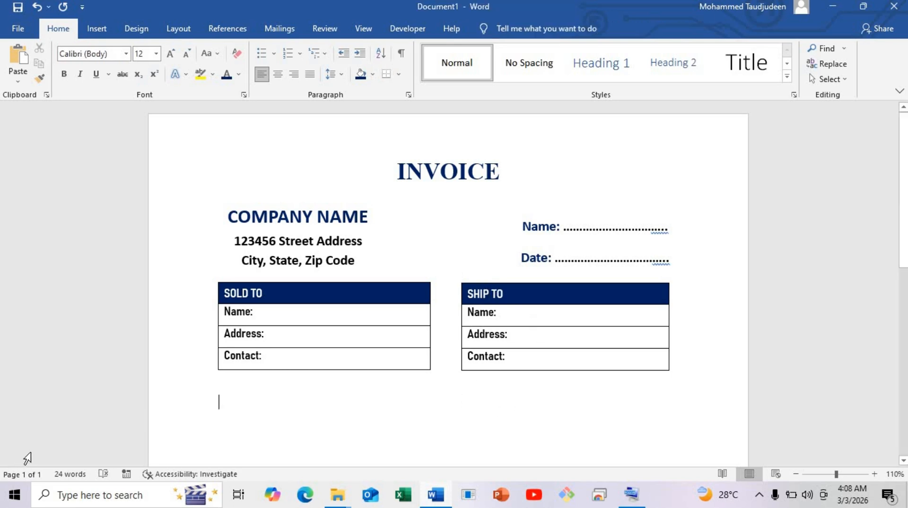
scroll(243, 265, down, 3)
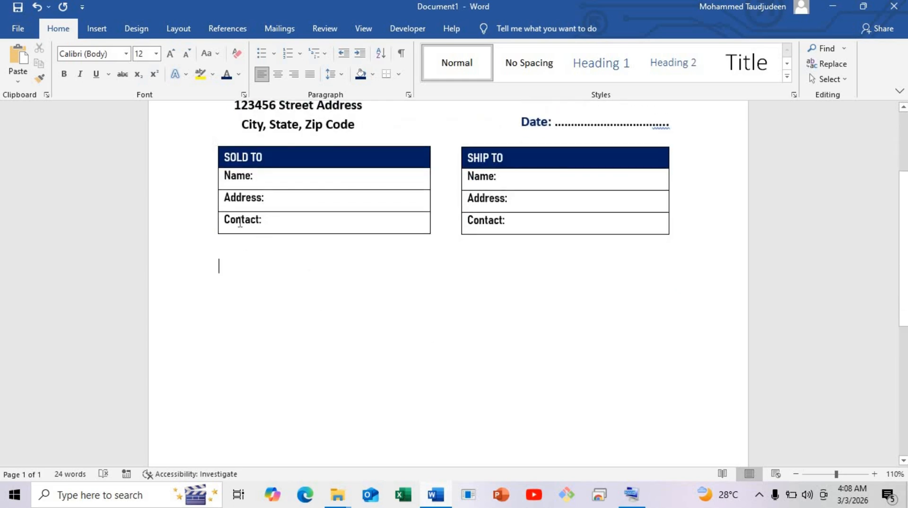
click(96, 31)
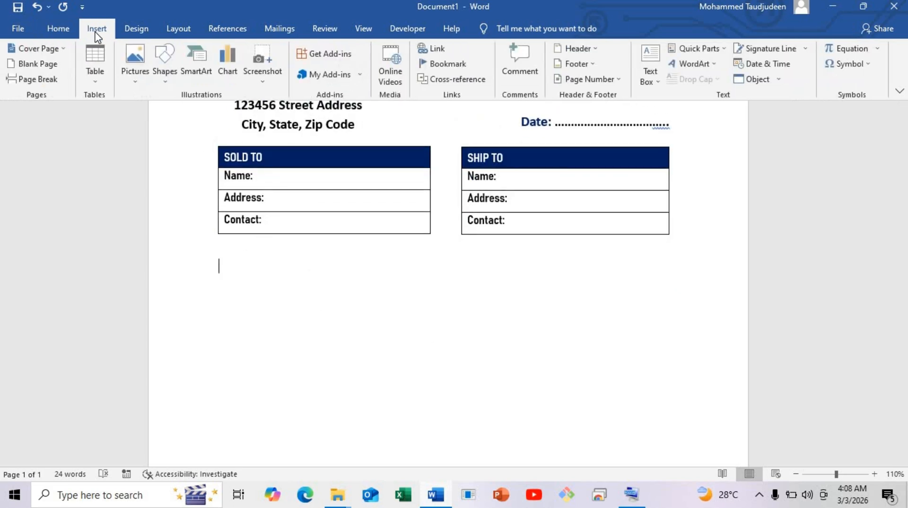
click(95, 71)
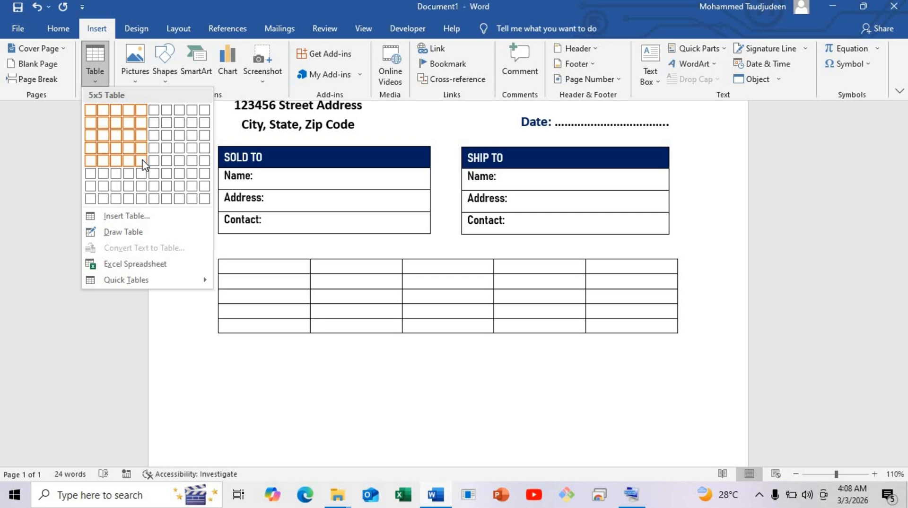
click(141, 199)
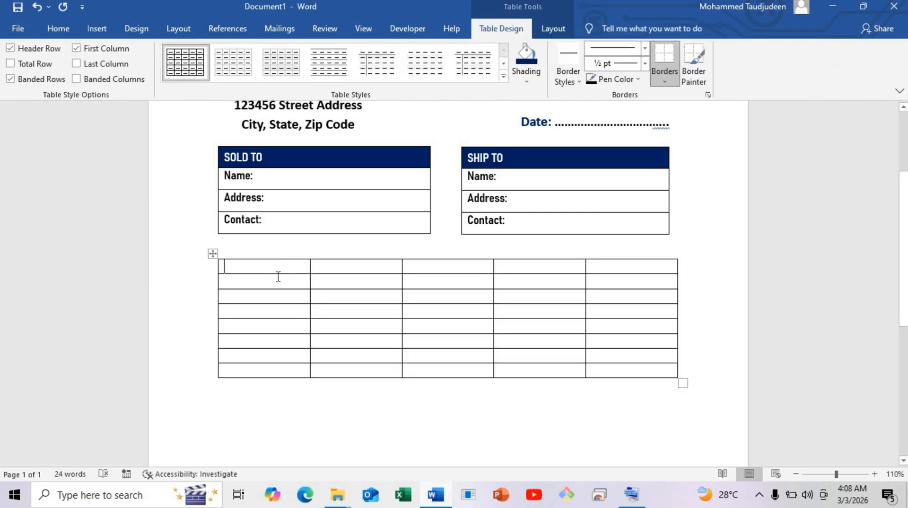
Increase the row heights of the five-column table so that all eight rows are taller and roughly equal
drag(276, 273, 277, 282)
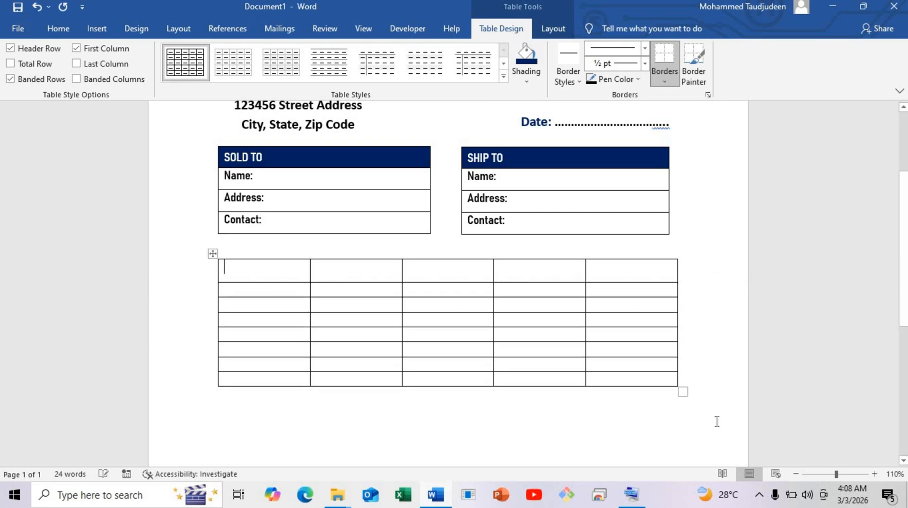
click(874, 474)
click(874, 474)
click(875, 474)
click(874, 474)
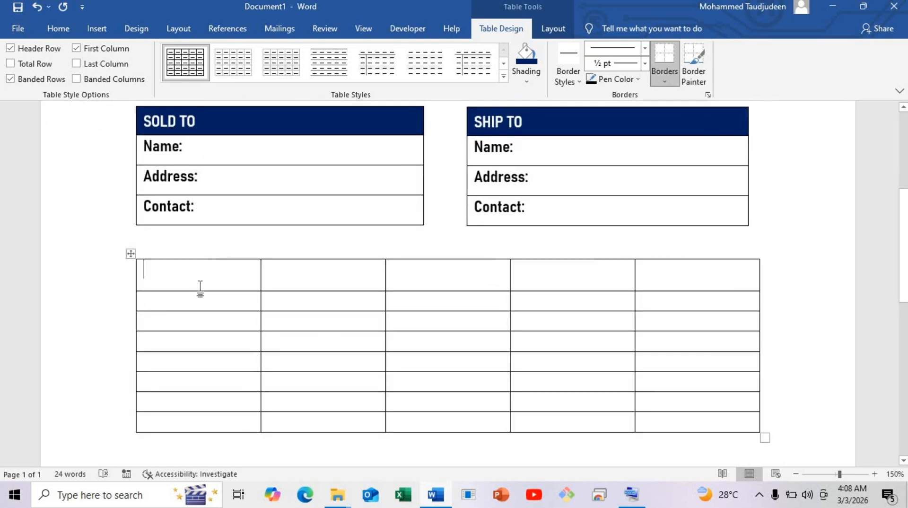
drag(201, 290, 195, 388)
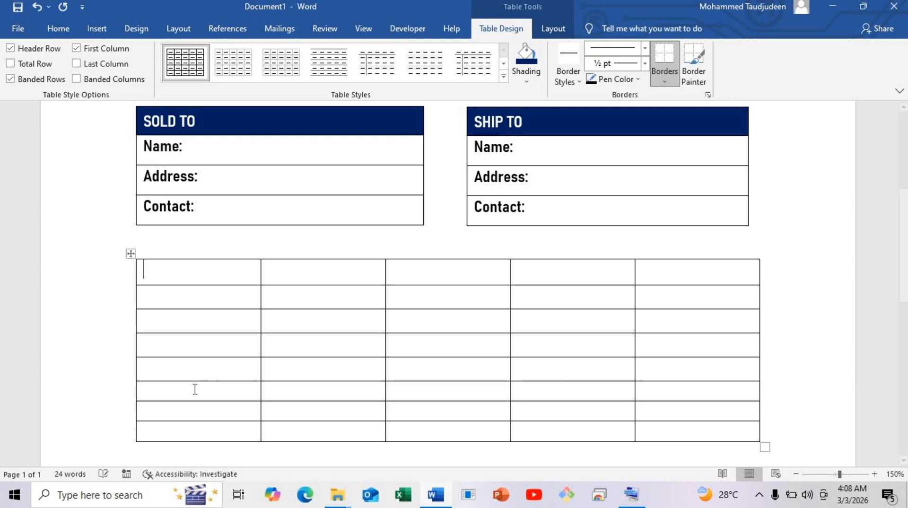
scroll(192, 198, down, 5)
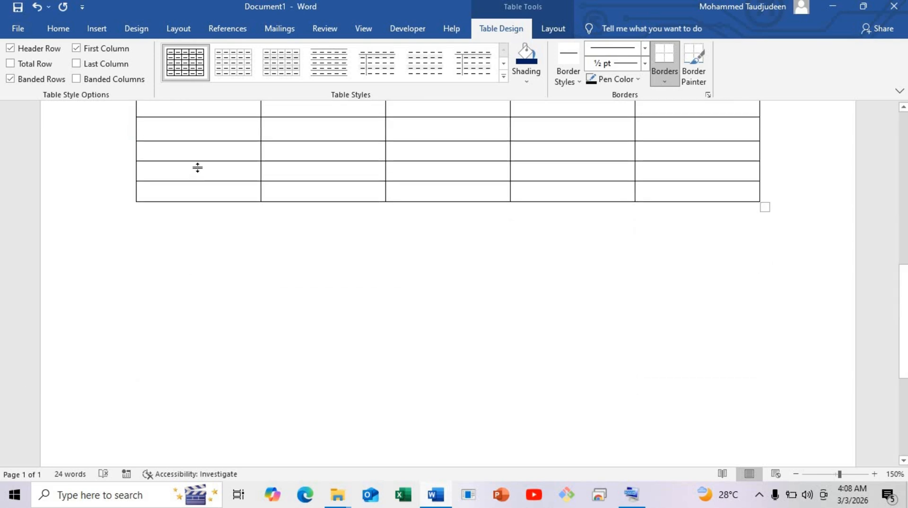
drag(198, 167, 197, 212)
scroll(203, 194, up, 5)
scroll(203, 194, down, 4)
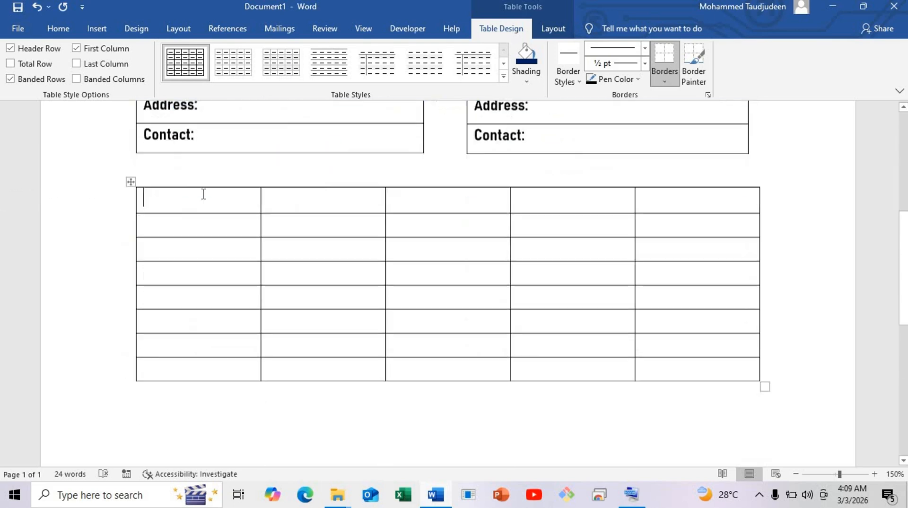
Add three rows near the bottom of the five-column table
click(130, 260)
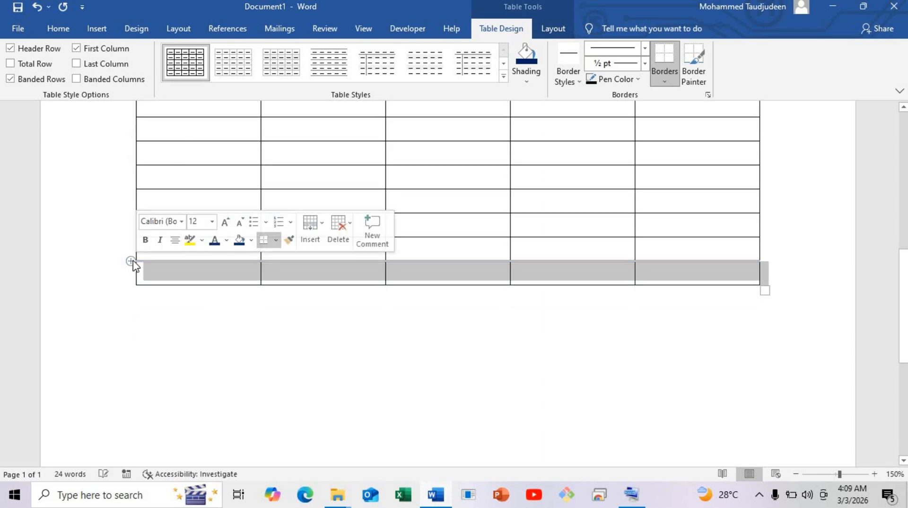
click(131, 263)
click(140, 306)
mouse_move(135, 290)
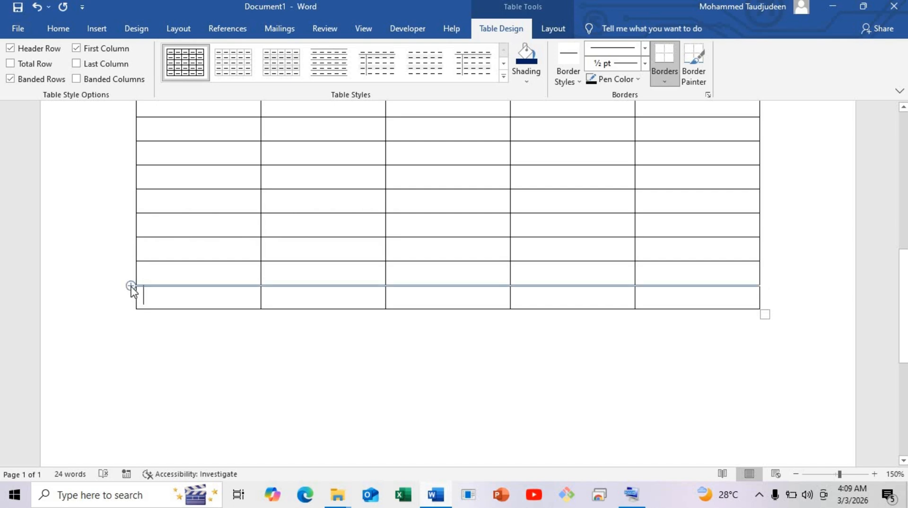
click(131, 286)
scroll(231, 342, down, 3)
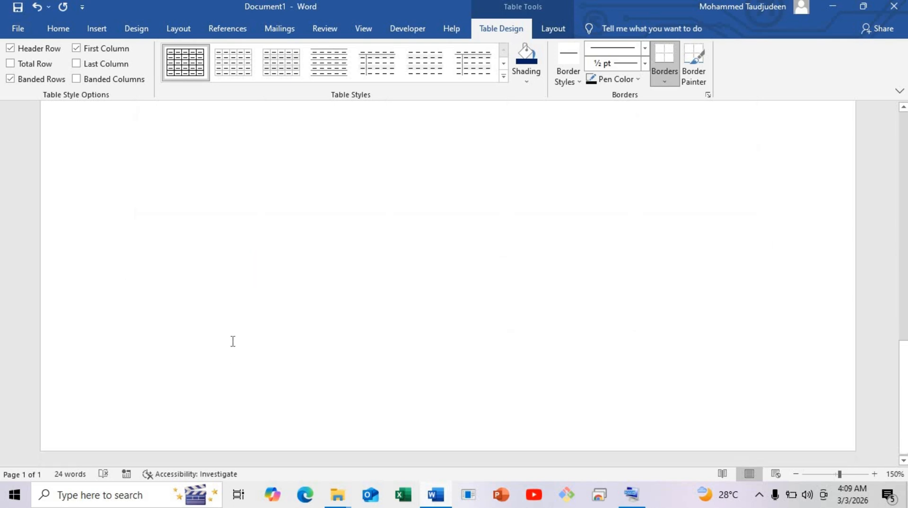
scroll(244, 325, up, 6)
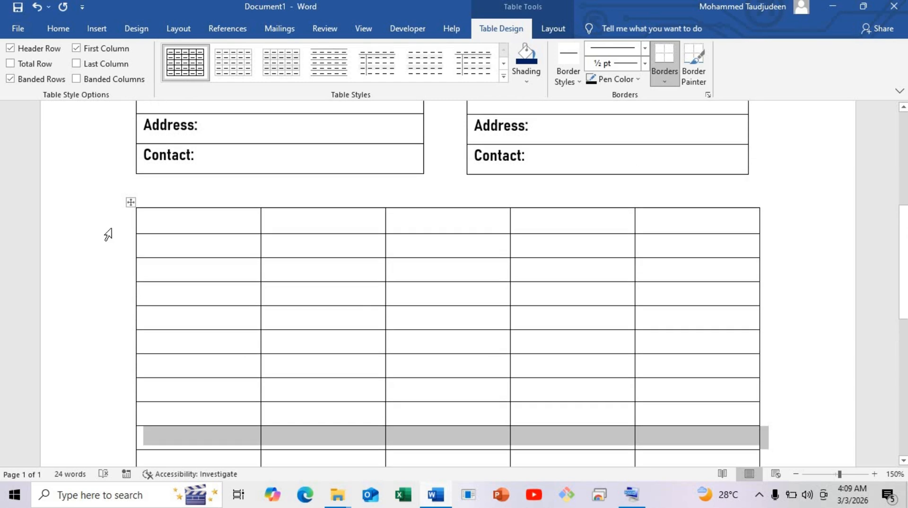
Shade the first row of the five-column table dark blue to match the SOLD TO and SHIP TO headers
click(113, 224)
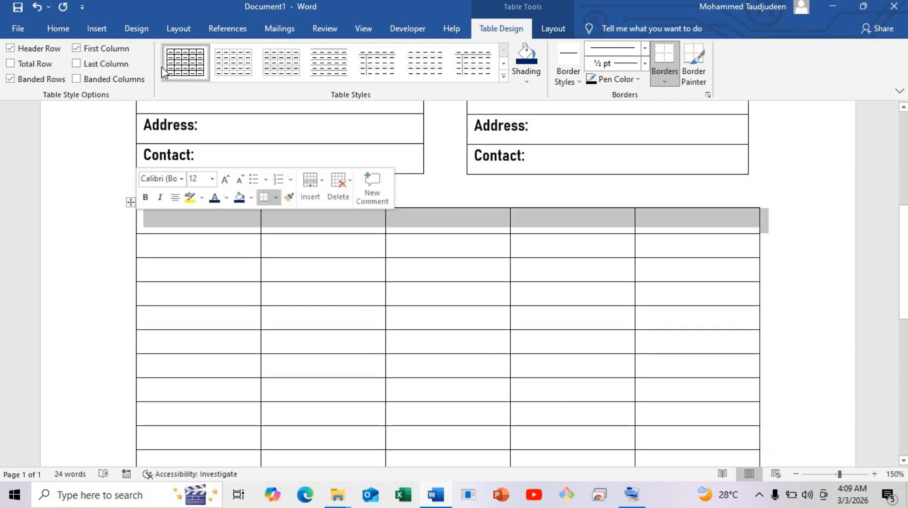
click(533, 68)
click(174, 200)
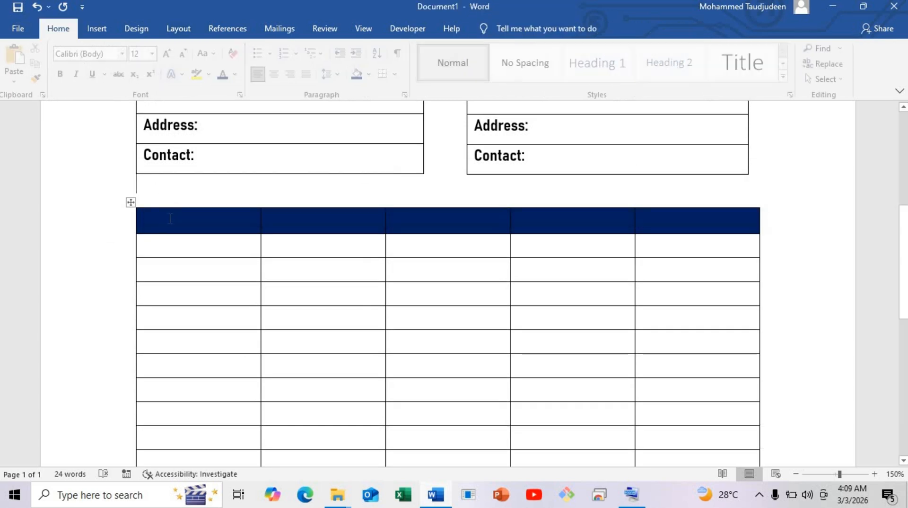
Set the whole five-column table's text to the Bahnschrift font used in the tables above, at size 12
click(153, 220)
click(132, 203)
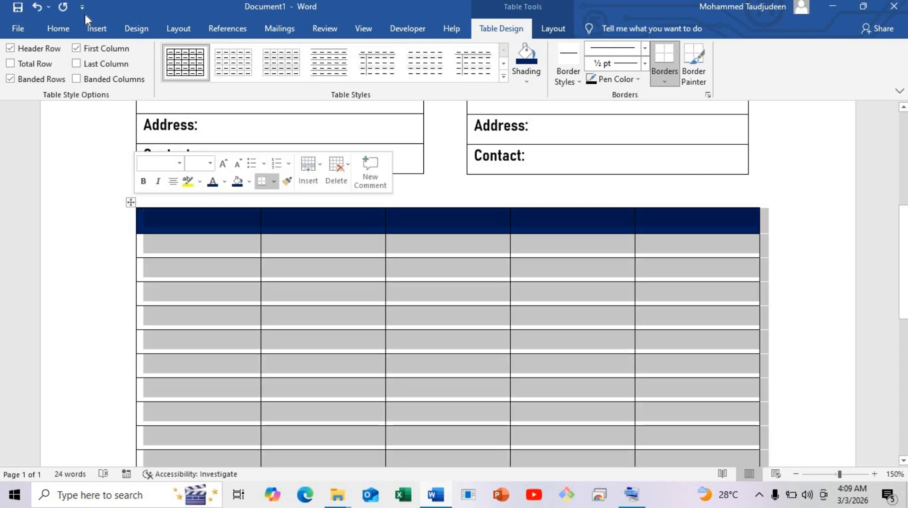
click(56, 30)
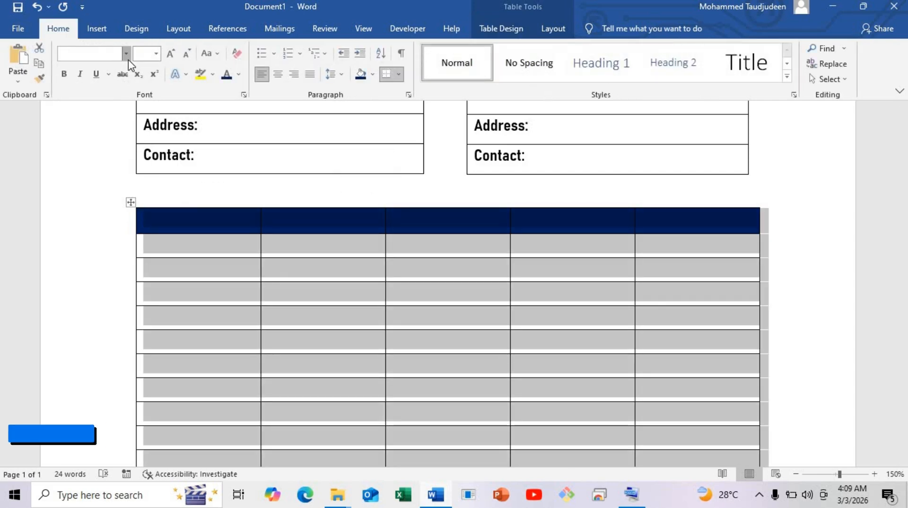
click(127, 53)
click(156, 134)
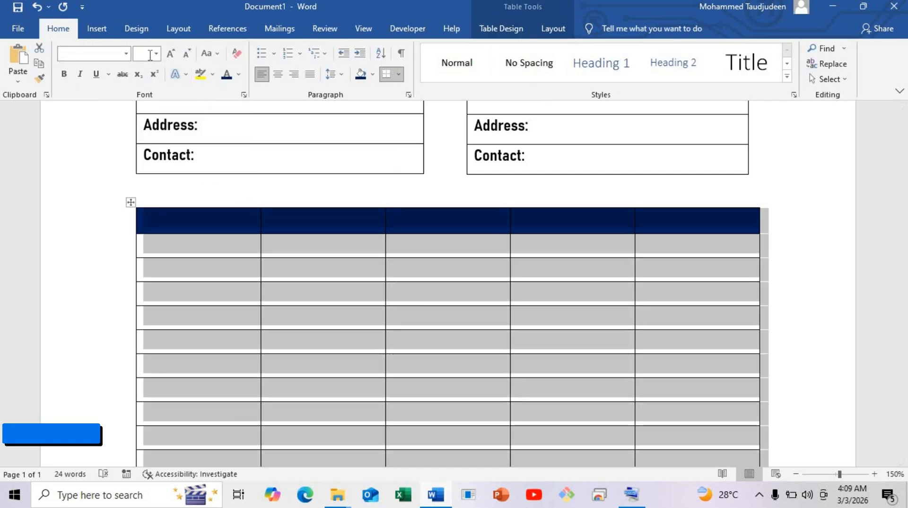
click(156, 57)
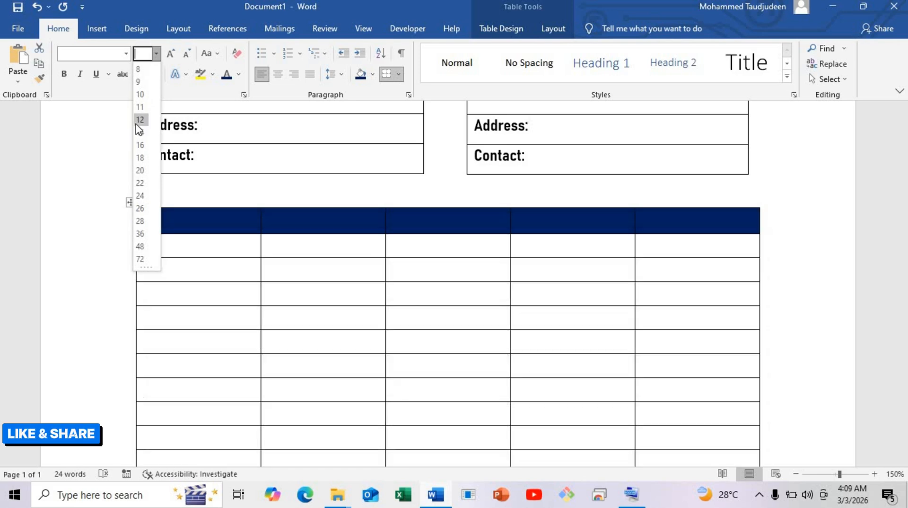
click(139, 121)
Enter the column headers NO, DESCRIPTION, UNIT PRICE, QTY and TOTAL in the dark blue row and center them
click(166, 220)
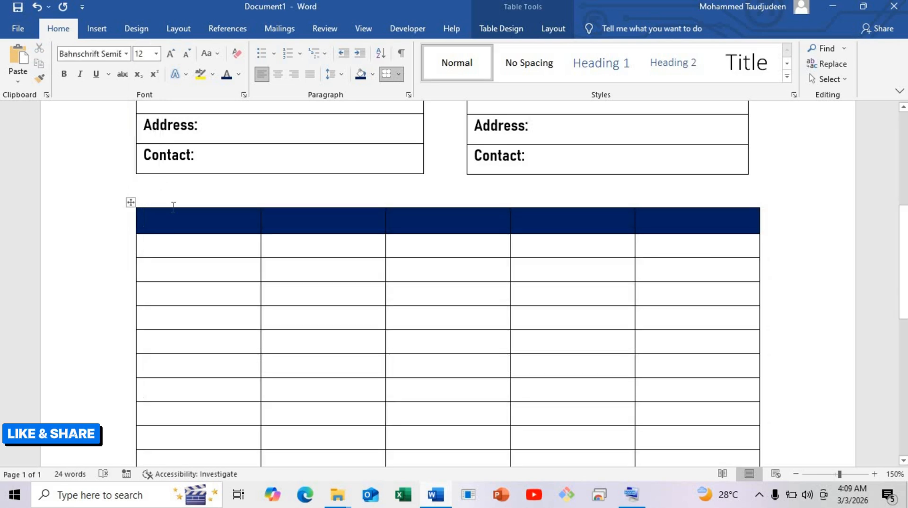
text(NO)
key(Tab)
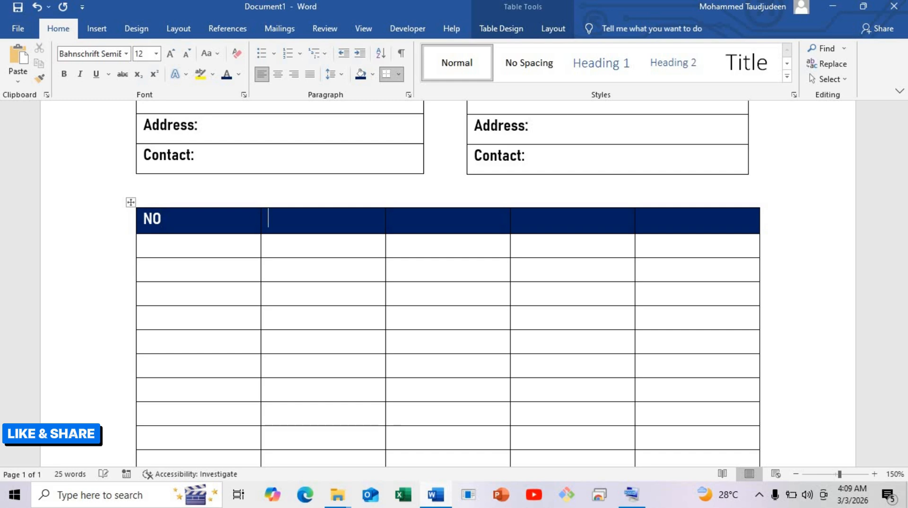
text(DESCRIPTION)
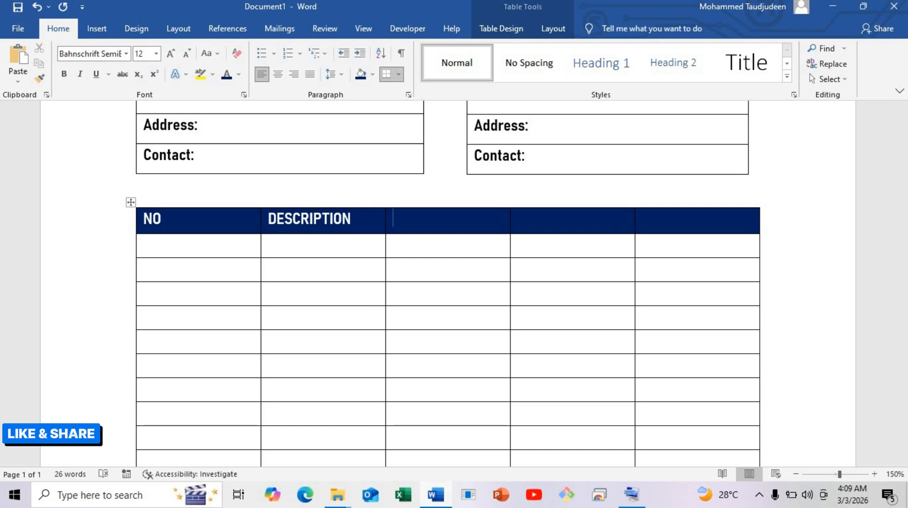
text(UNIT PRICE)
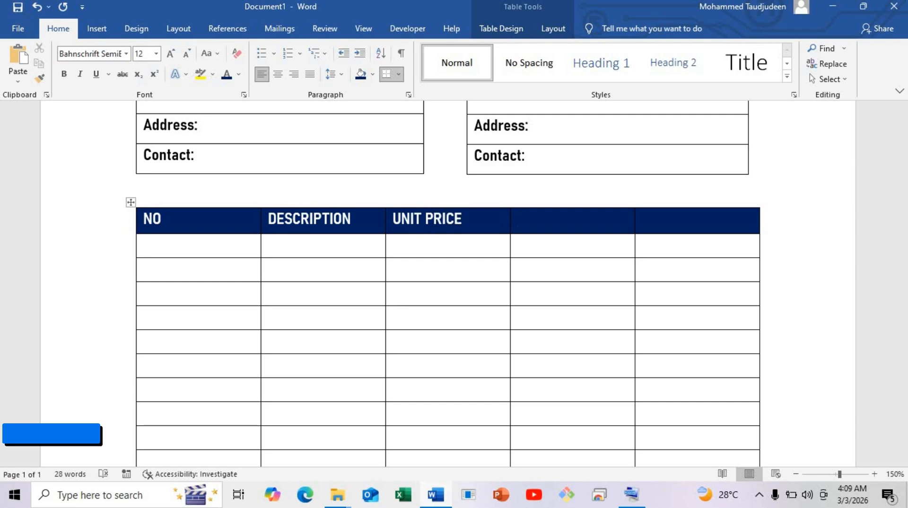
text(T)
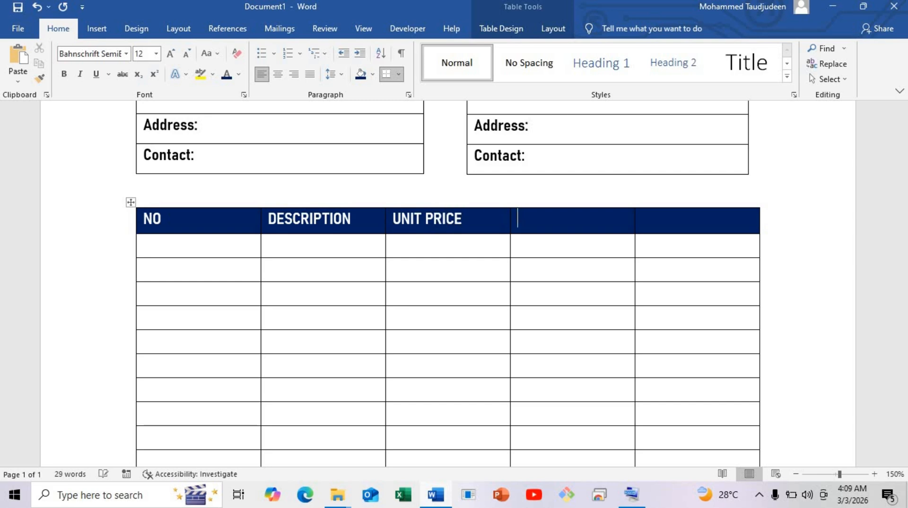
text(QTY)
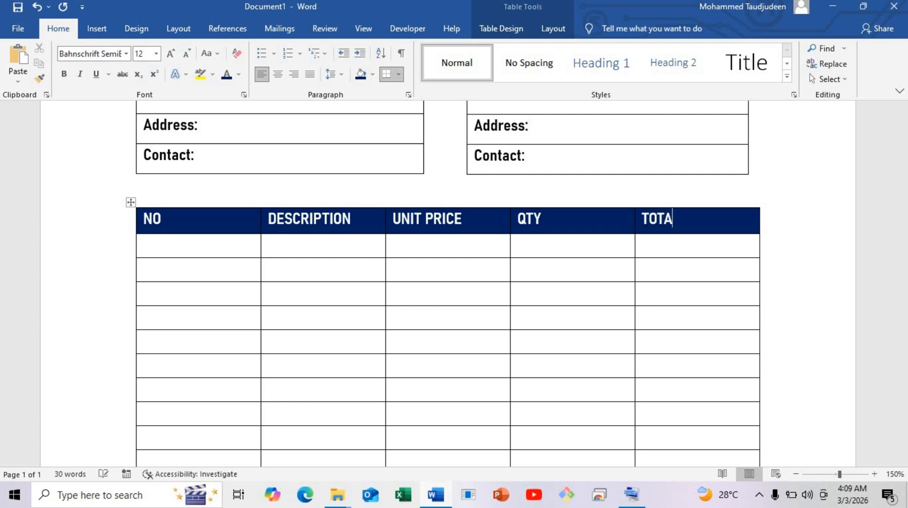
click(108, 221)
click(278, 73)
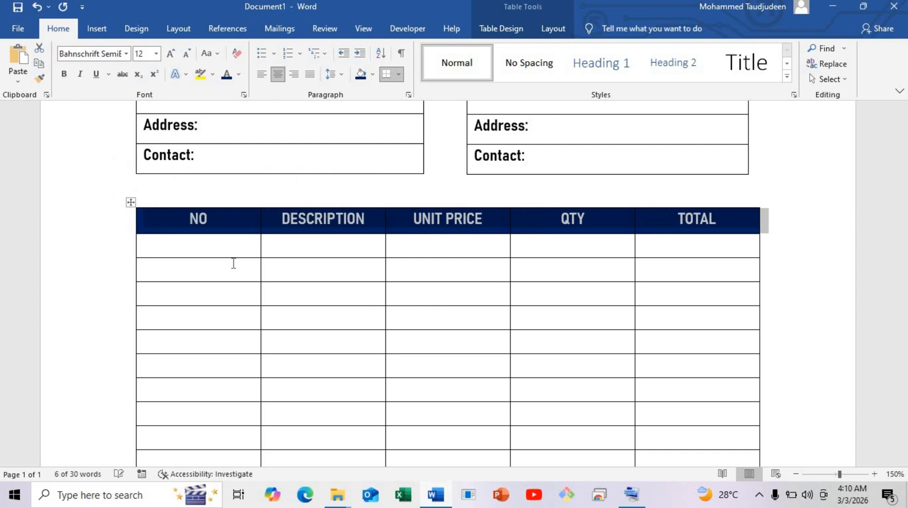
Adjust the column widths: make NO, UNIT PRICE and QTY narrower and DESCRIPTION much wider, keeping the overall table width
click(170, 246)
drag(259, 246, 178, 235)
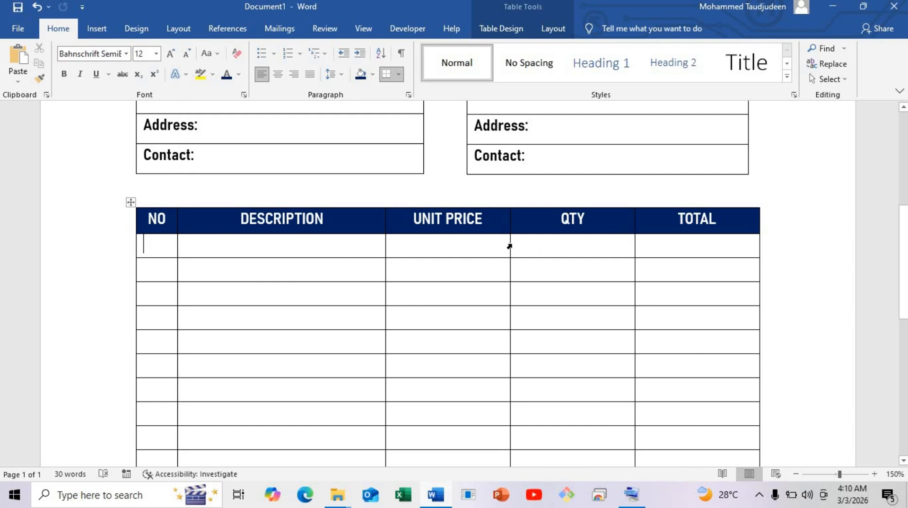
drag(508, 244, 547, 254)
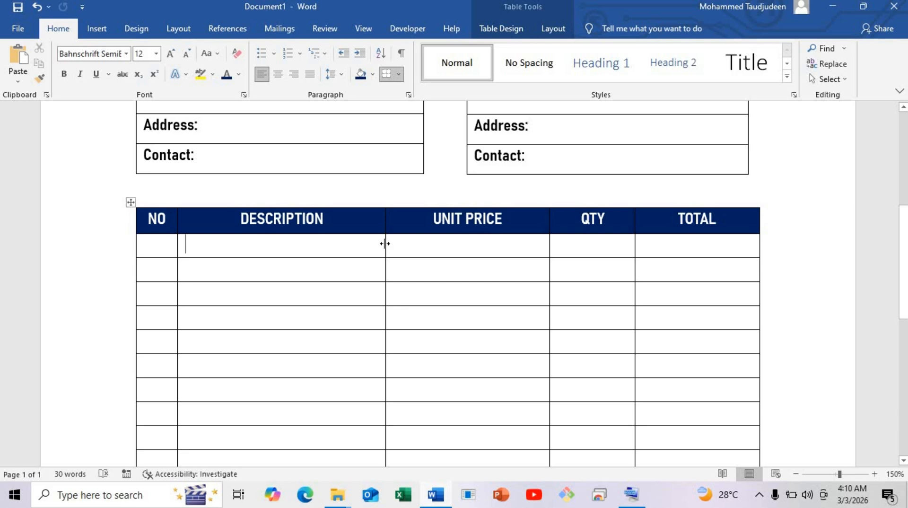
drag(385, 244, 447, 248)
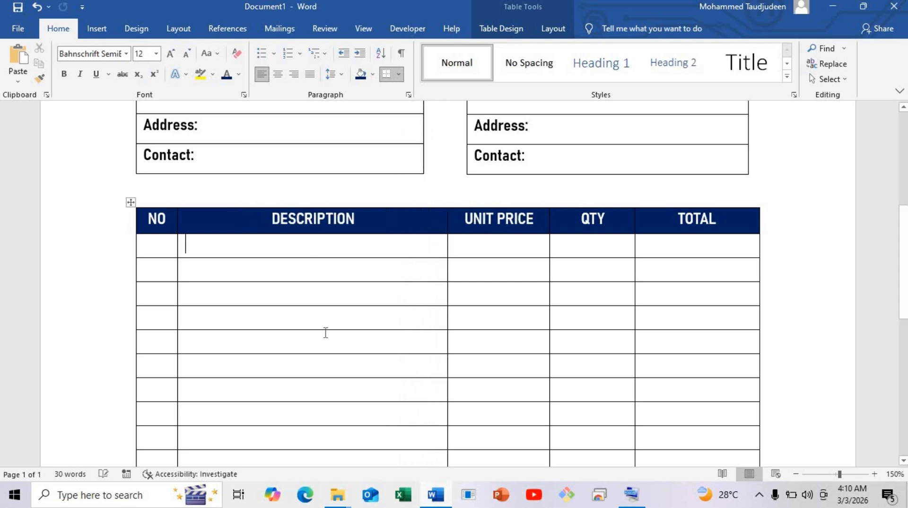
click(862, 286)
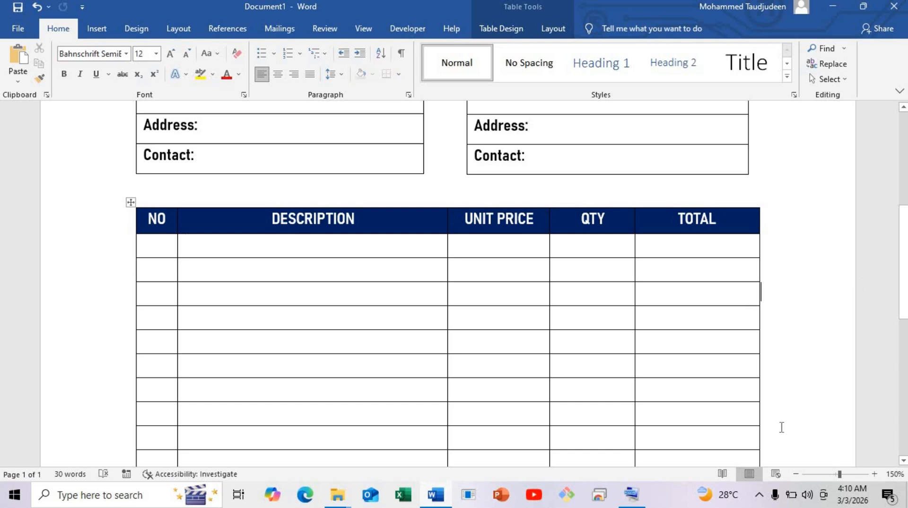
Check the whole invoice page and add four more blank rows near the bottom of the item table
click(796, 473)
click(796, 473)
click(796, 473)
click(796, 473)
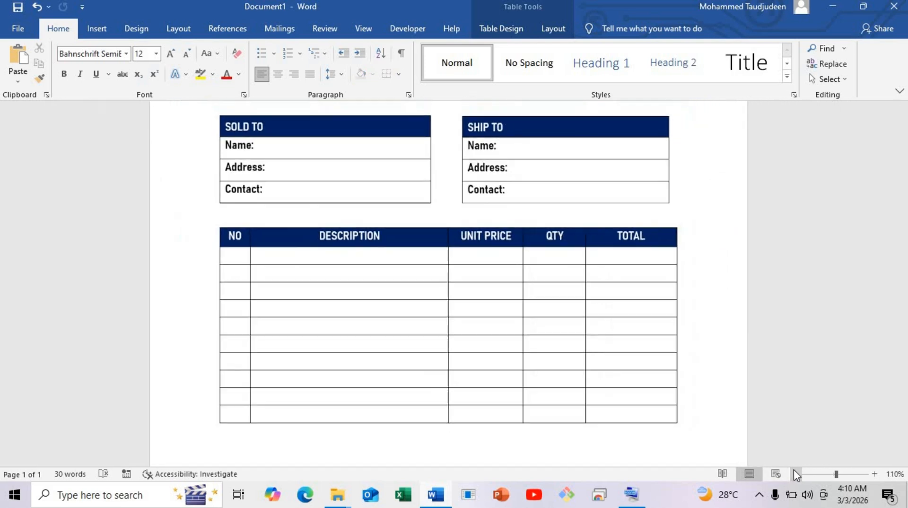
click(796, 474)
click(796, 474)
click(796, 473)
click(796, 473)
scroll(497, 370, up, 1)
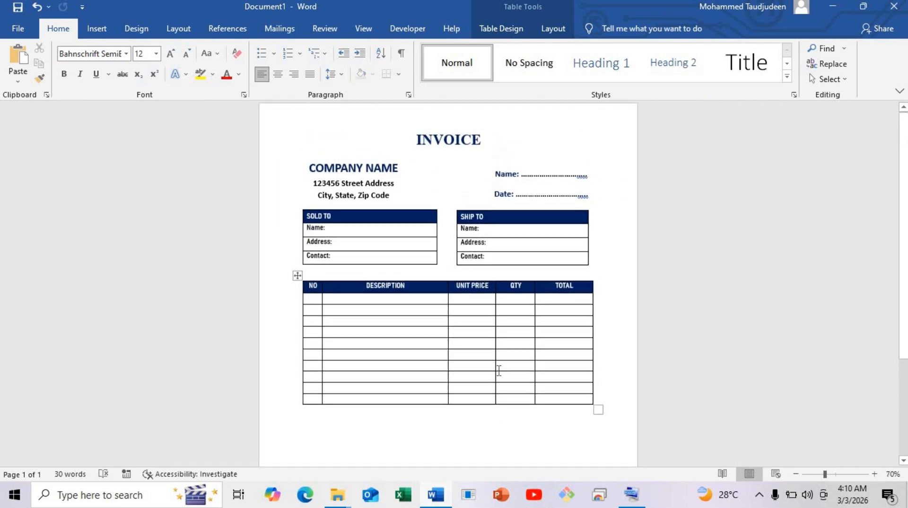
scroll(408, 353, down, 3)
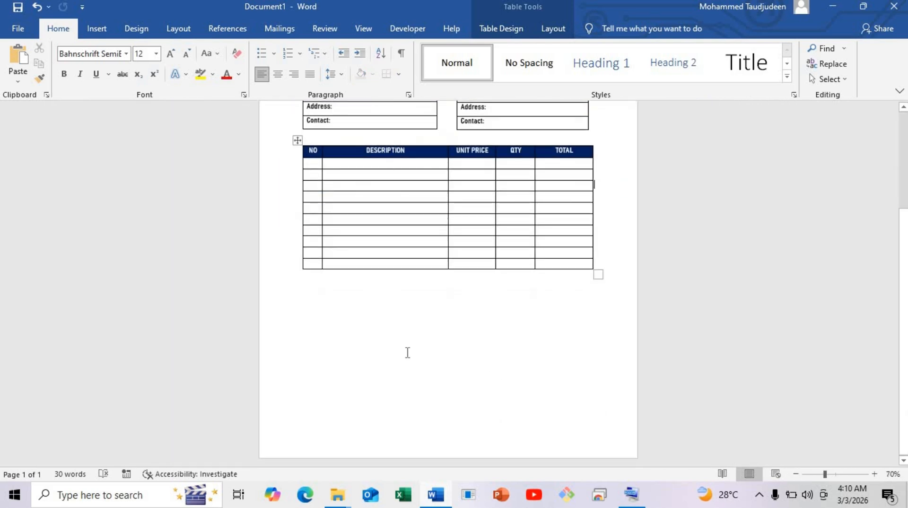
click(875, 477)
click(874, 477)
click(875, 477)
click(875, 477)
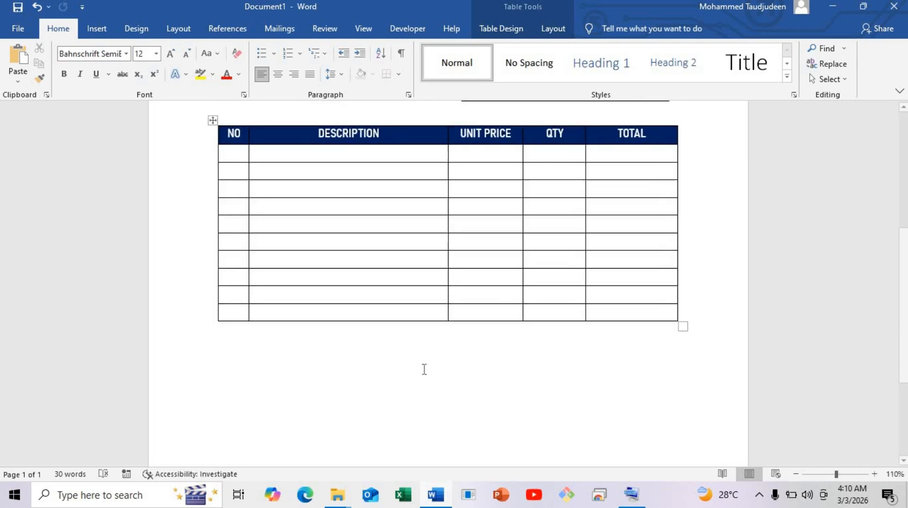
click(212, 321)
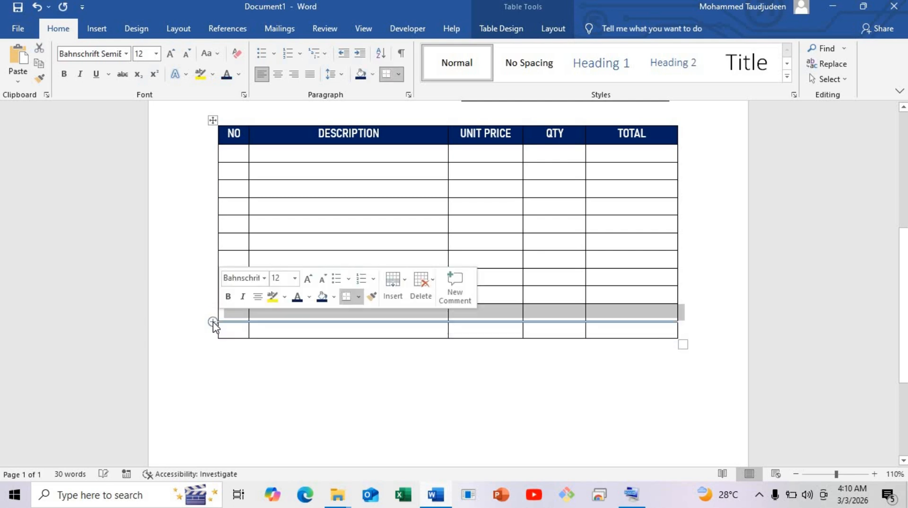
click(212, 321)
click(213, 322)
scroll(288, 403, down, 3)
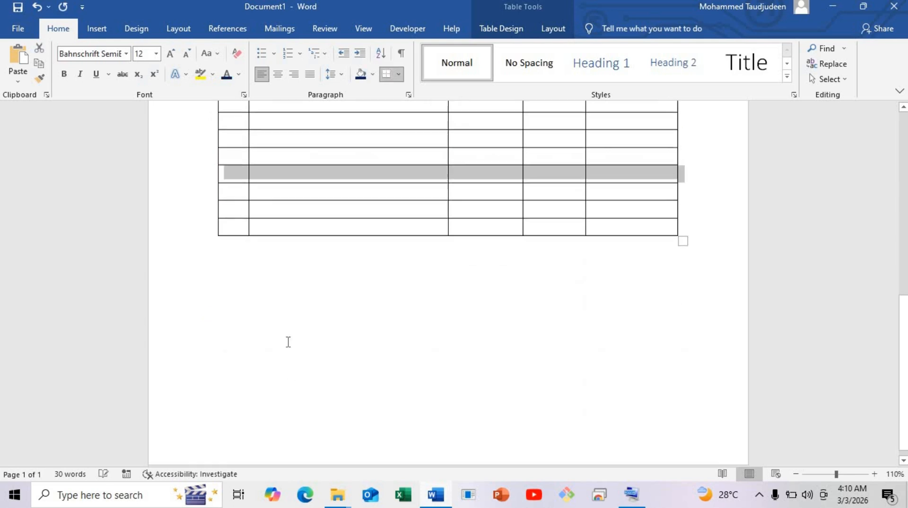
Insert a one-column, two-row table with a blank line between it and the item table above
click(226, 246)
click(218, 242)
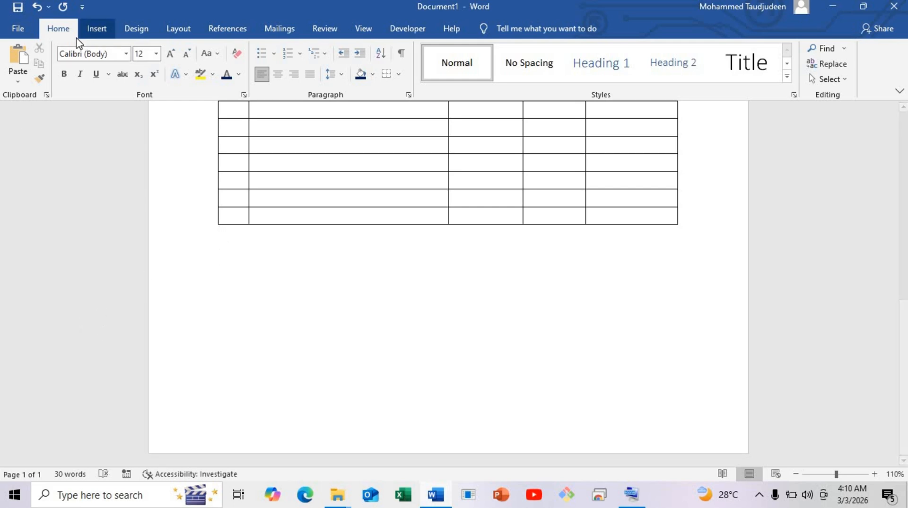
click(122, 32)
click(102, 30)
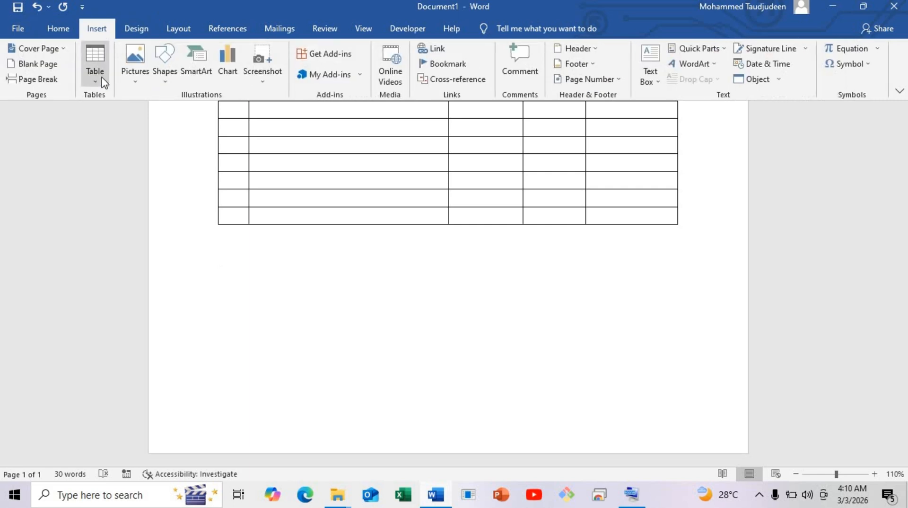
click(103, 82)
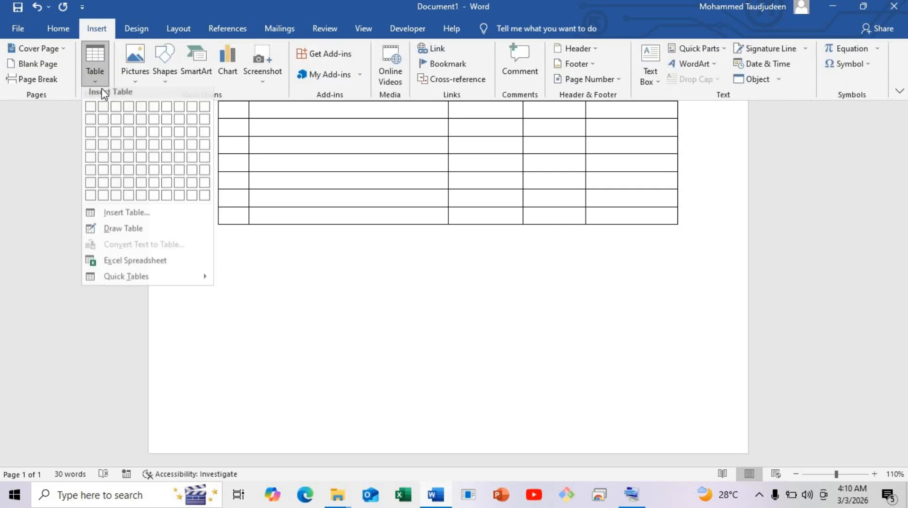
click(85, 123)
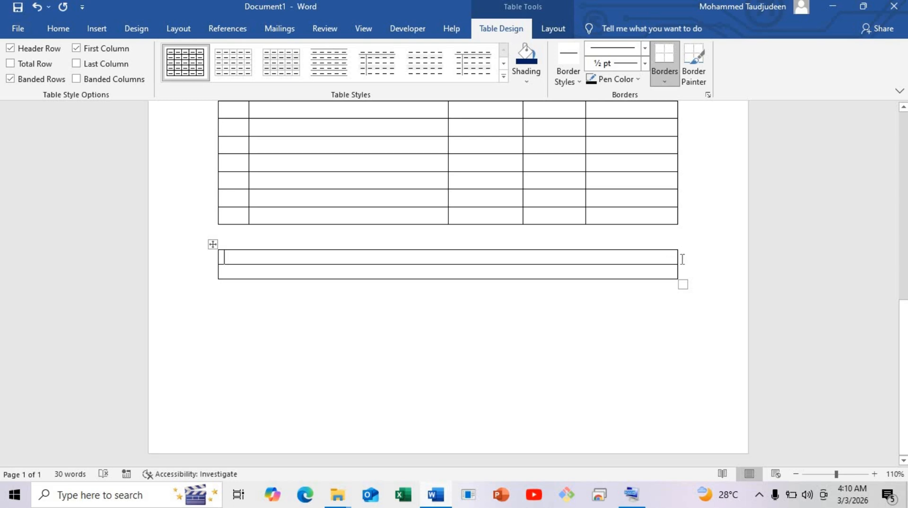
Narrow the new two-row table to roughly a quarter of the page's text width, make its first row slightly taller and its second row much taller
drag(677, 258, 342, 266)
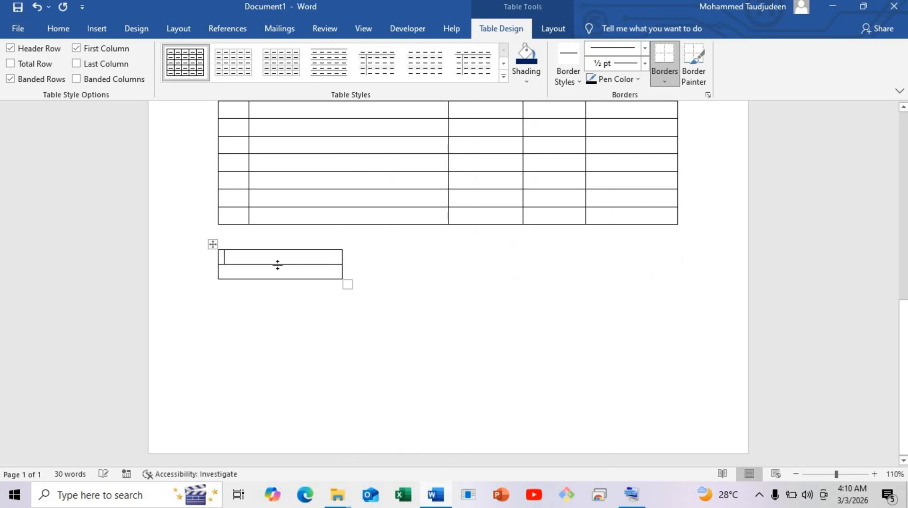
drag(278, 265, 277, 267)
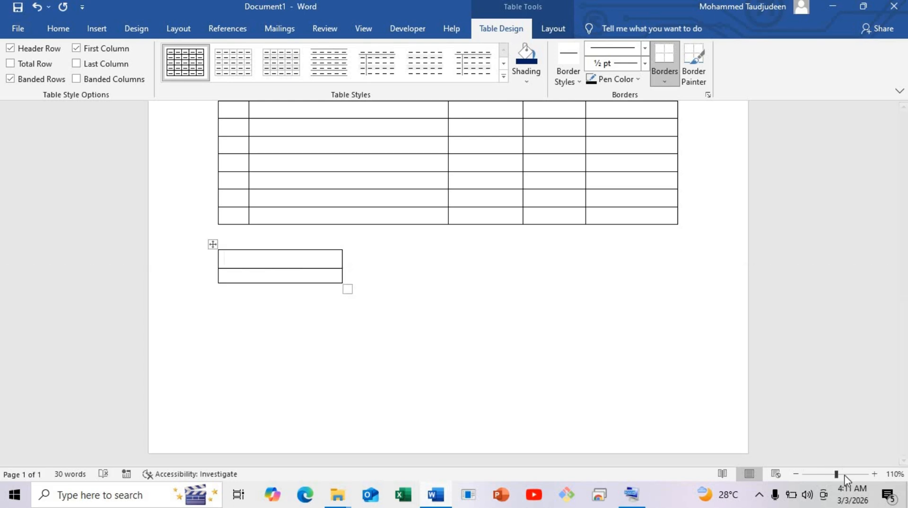
click(874, 474)
click(875, 473)
click(875, 474)
click(874, 473)
click(874, 474)
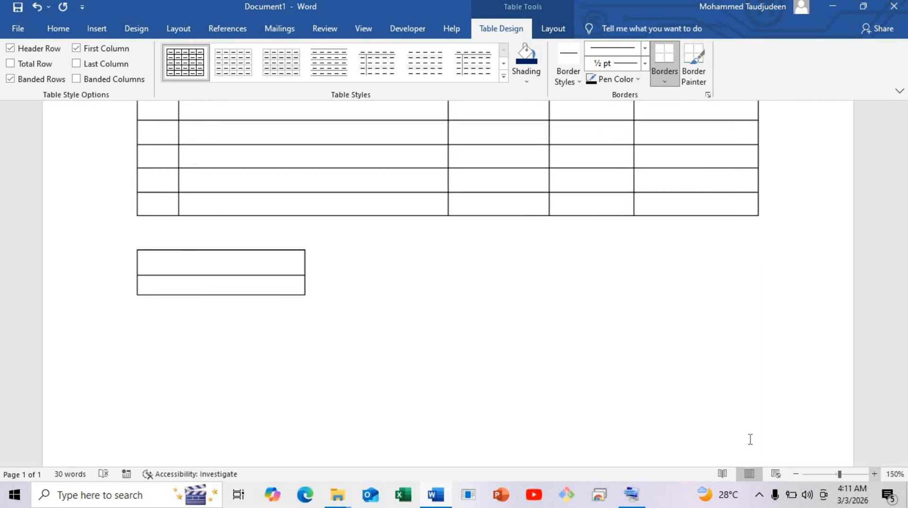
drag(167, 299, 170, 349)
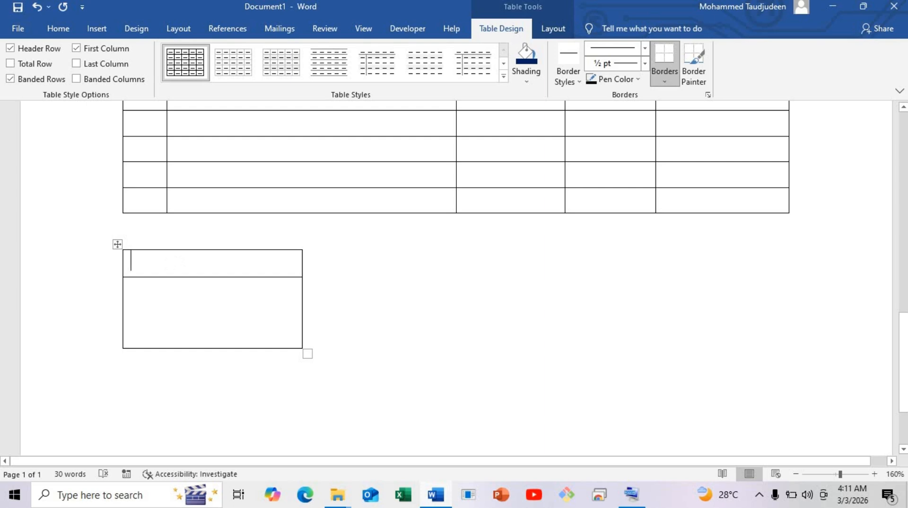
Enter the heading NOTES in the first row and format it in Bahnschrift SemiBold SemiConden with white text
text(NOTES)
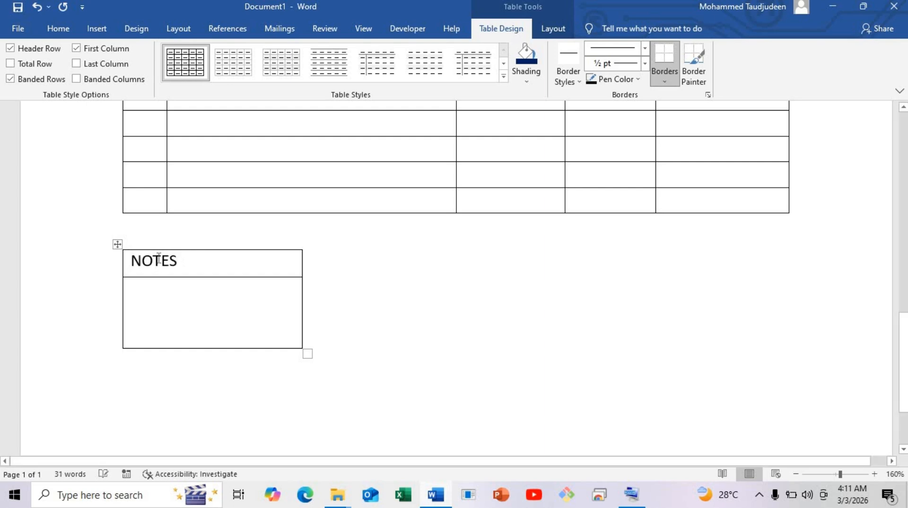
double_click(143, 272)
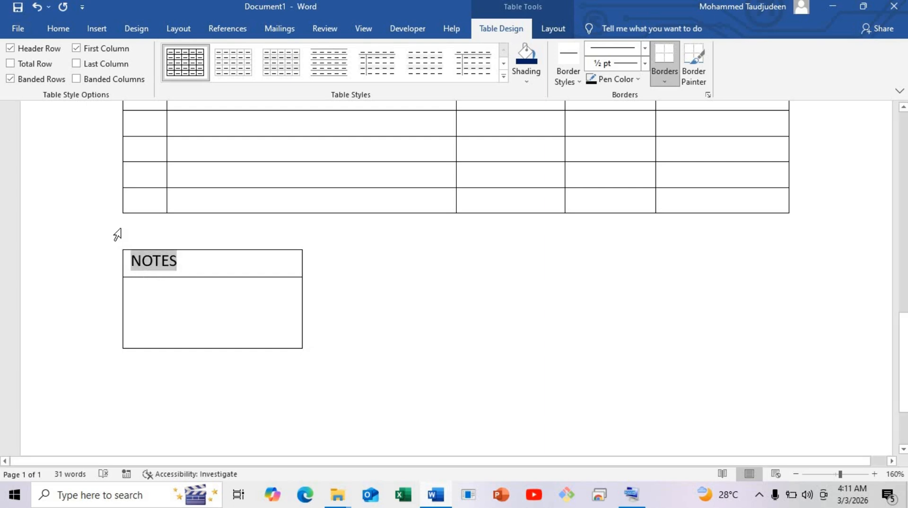
click(55, 28)
click(126, 54)
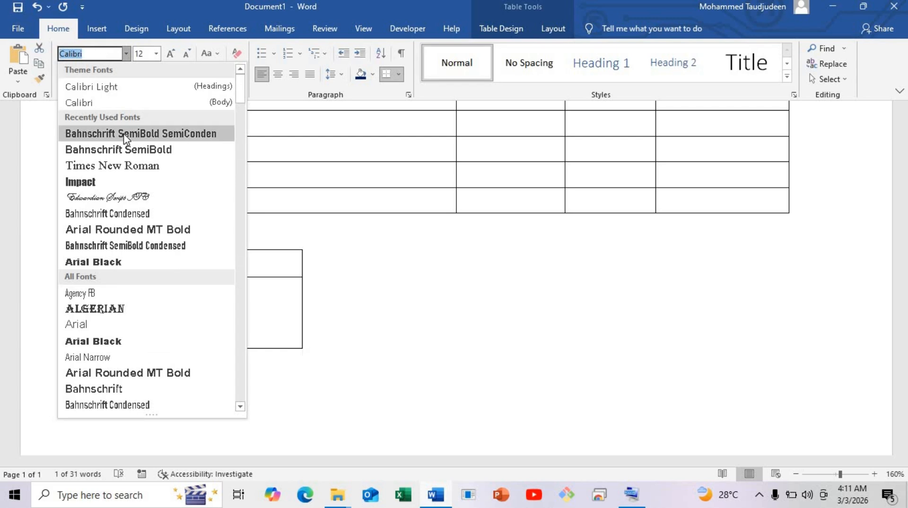
click(171, 133)
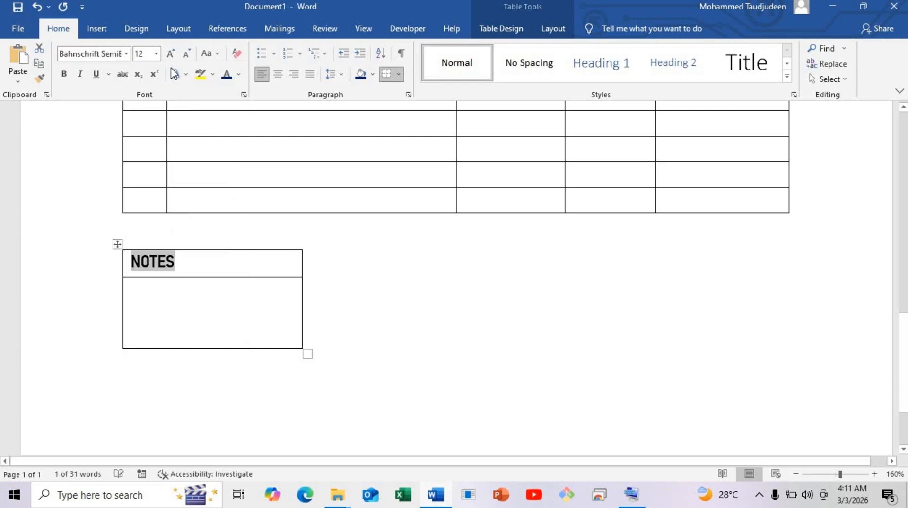
click(239, 74)
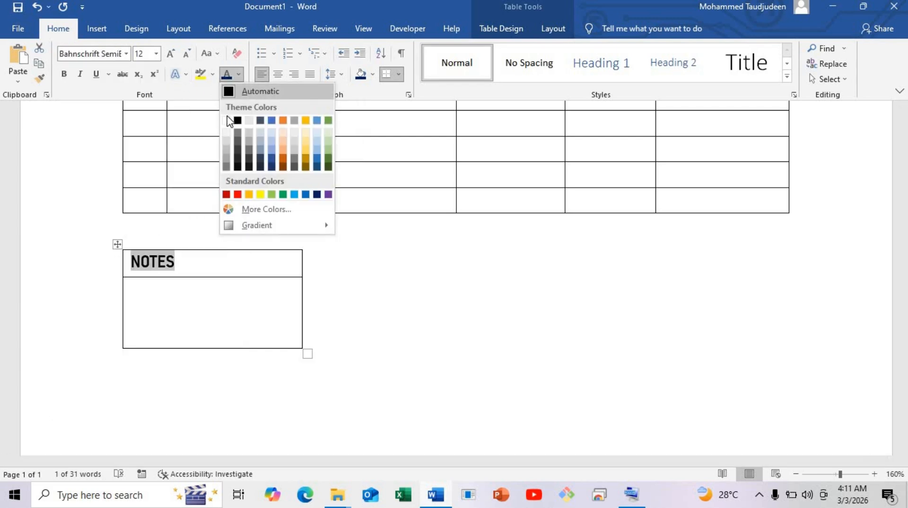
click(226, 120)
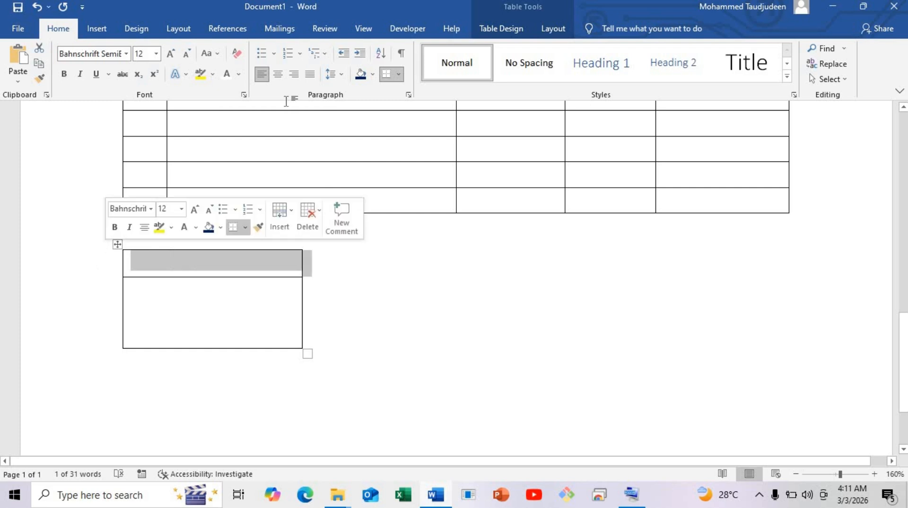
Shade the NOTES heading row dark blue
click(502, 29)
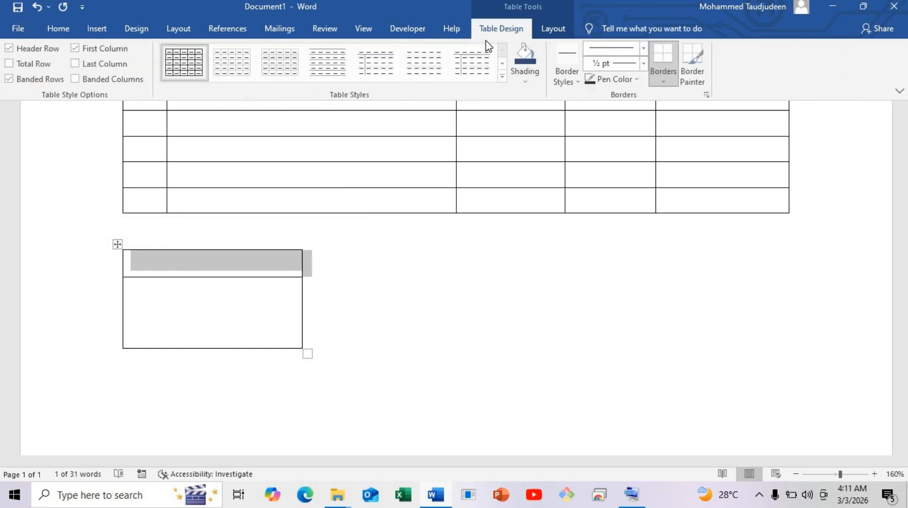
click(525, 55)
click(201, 263)
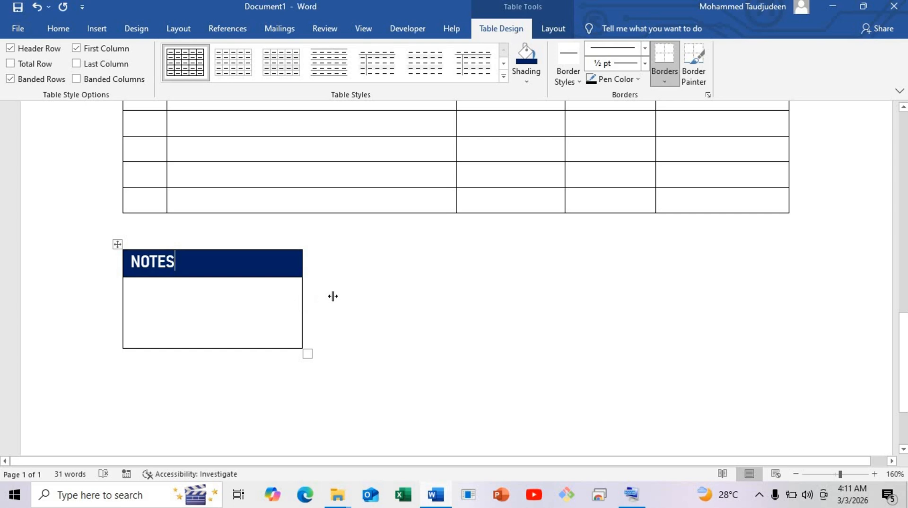
Widen the NOTES table to line up with the DESCRIPTION column's outer edge, and make its blank row slightly taller
drag(333, 297, 454, 278)
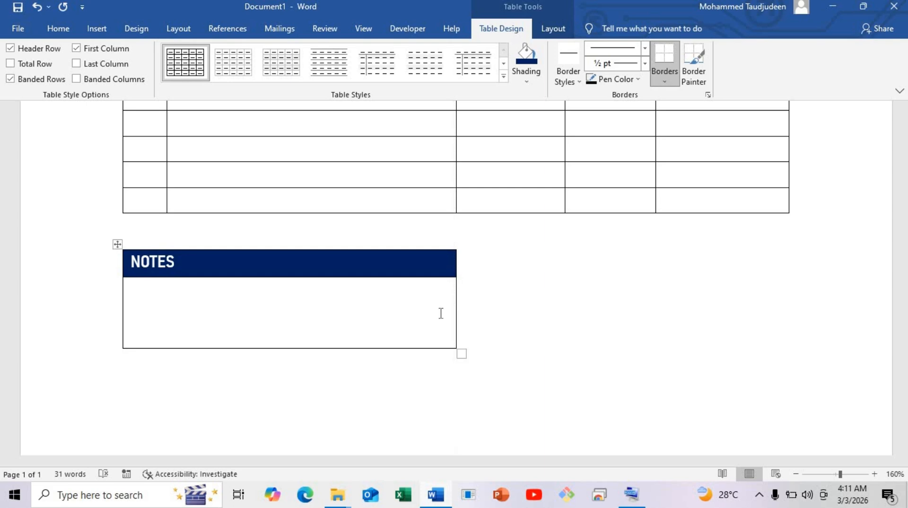
scroll(307, 342, down, 3)
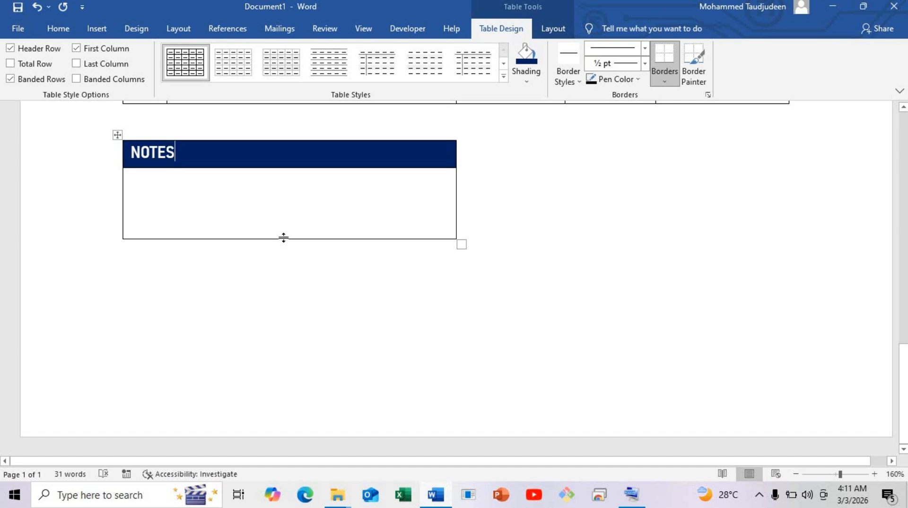
drag(283, 240, 284, 252)
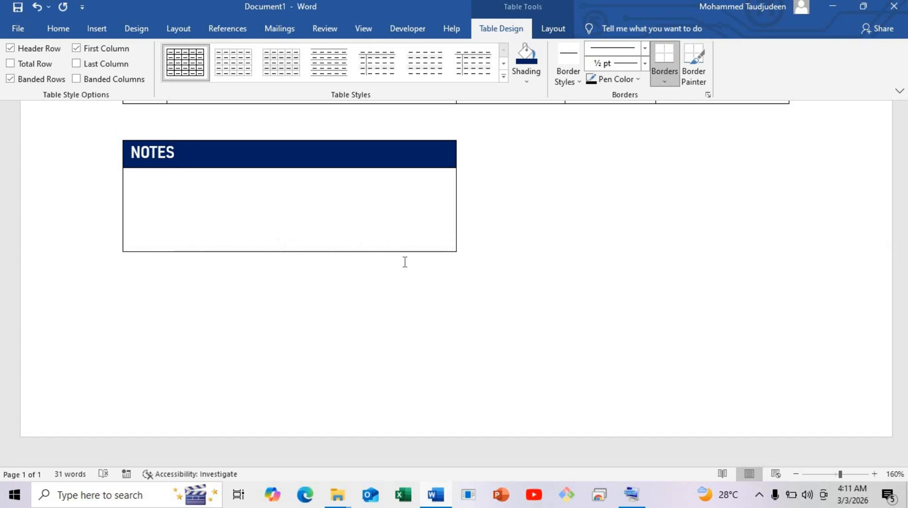
click(526, 204)
scroll(526, 204, up, 4)
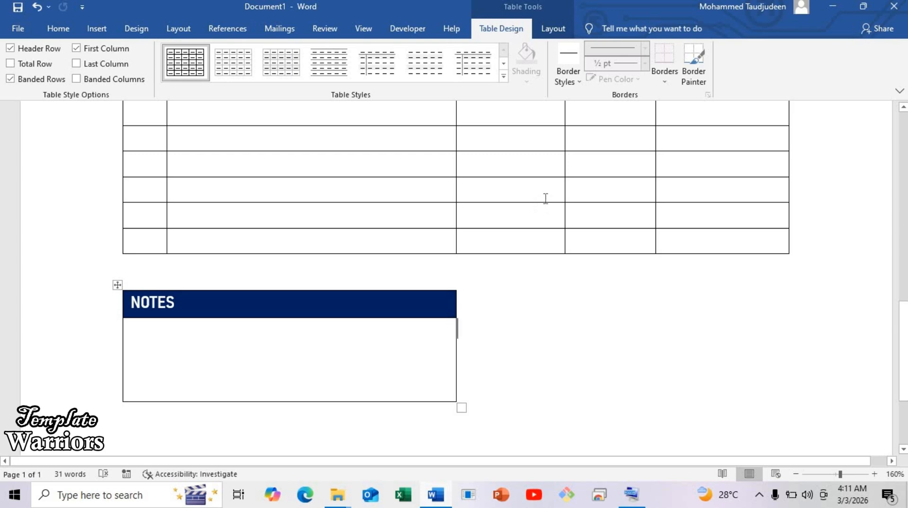
click(650, 284)
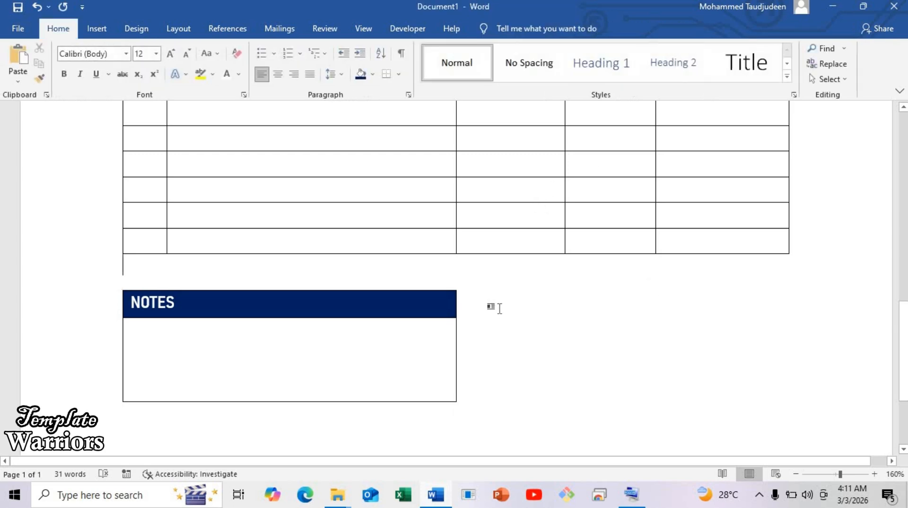
click(490, 301)
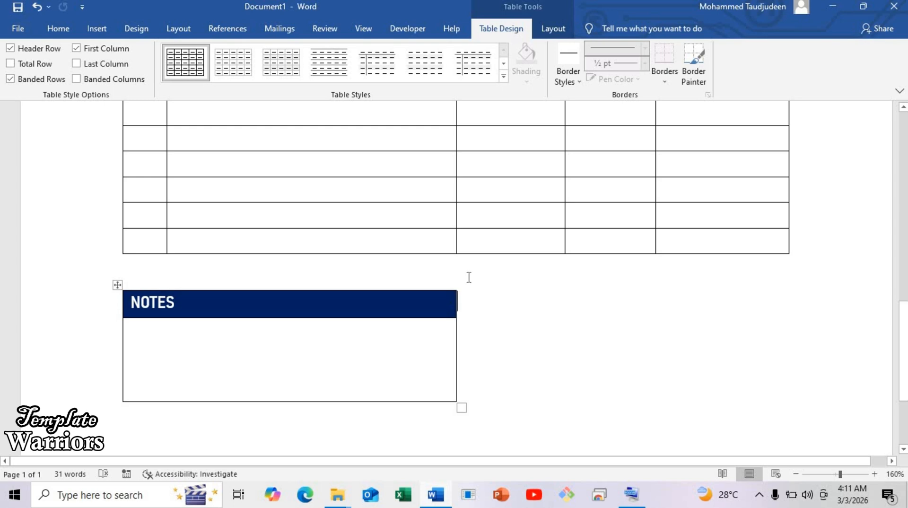
click(97, 30)
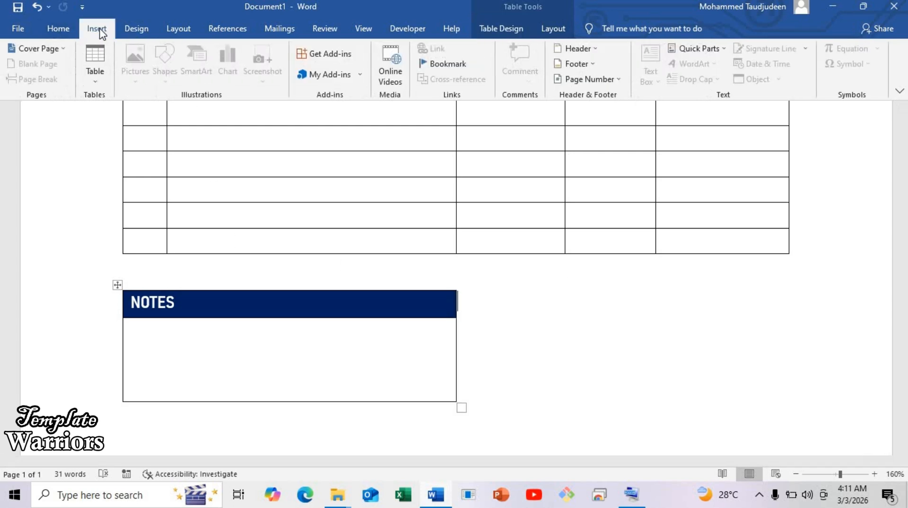
click(93, 78)
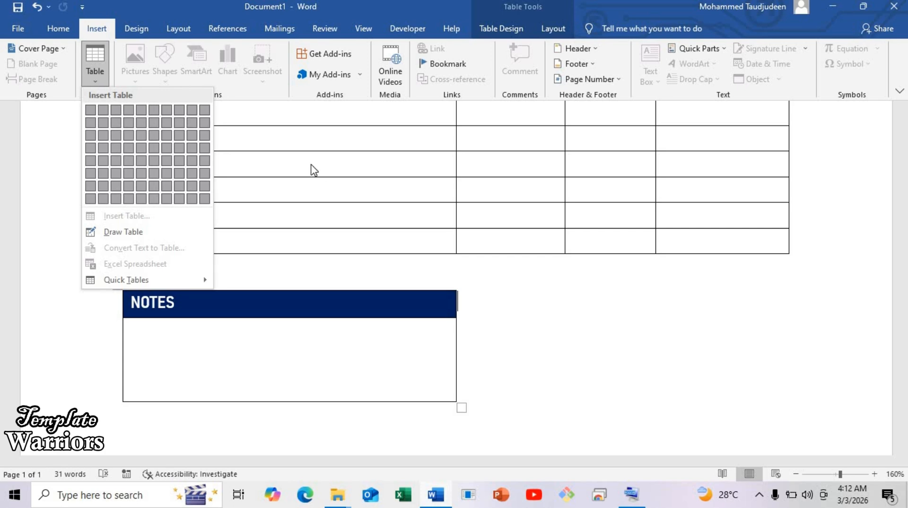
click(488, 304)
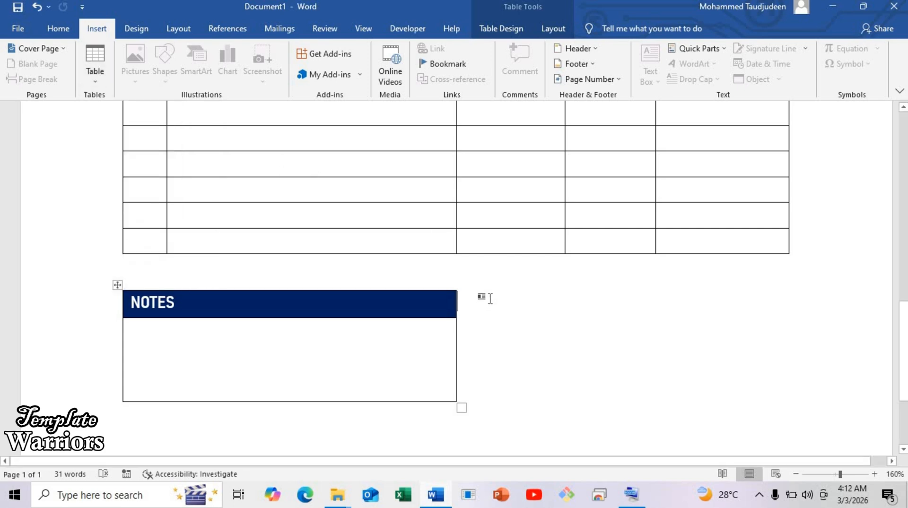
Place the insertion point in the empty area beside the NOTES table and insert a one-column, three-row table
double_click(563, 299)
click(507, 310)
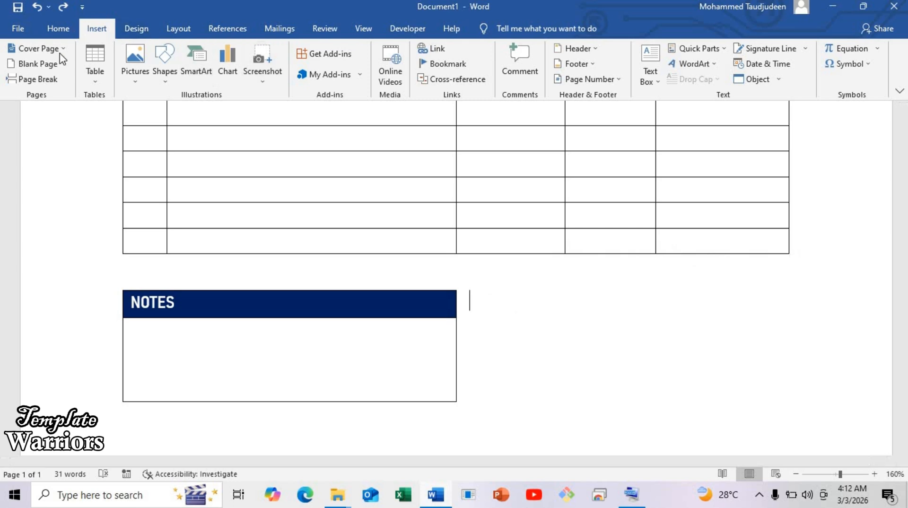
click(93, 67)
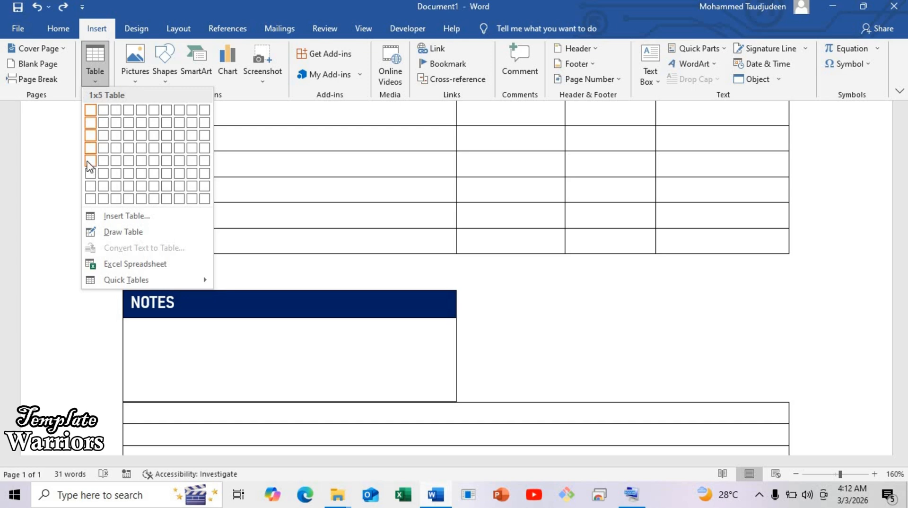
click(93, 138)
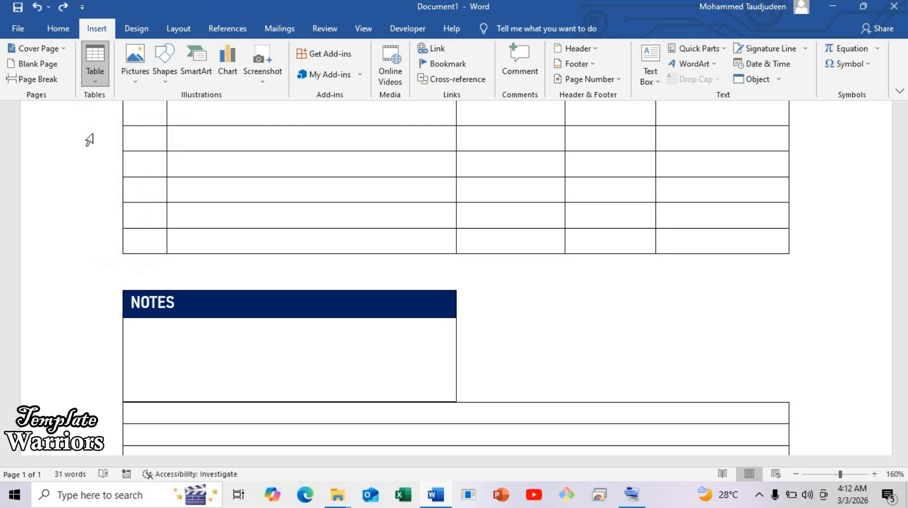
scroll(166, 190, down, 5)
scroll(131, 250, up, 2)
scroll(131, 250, up, 1)
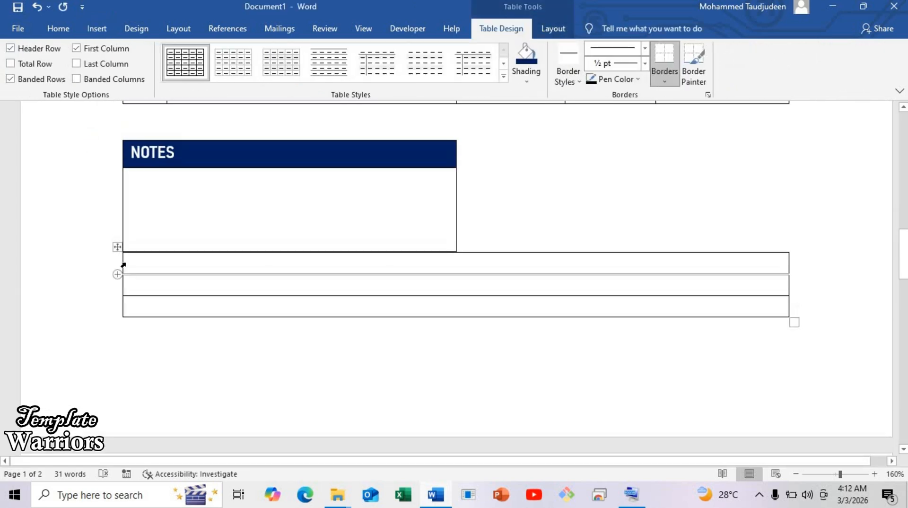
Narrow the three-row table to about the TOTAL column's width and move it up beside the NOTES table, below the TOTAL column
drag(195, 265, 648, 263)
scroll(604, 259, up, 3)
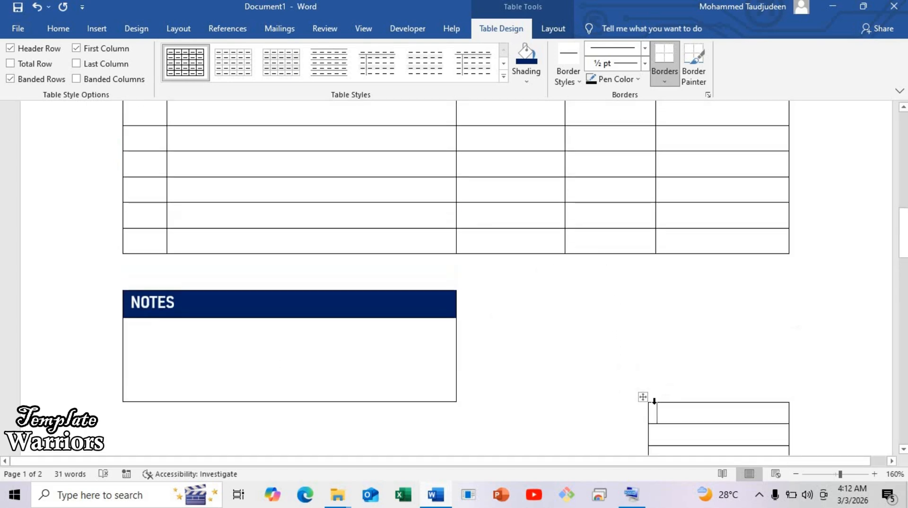
drag(642, 396, 644, 282)
scroll(634, 301, up, 2)
scroll(635, 301, down, 4)
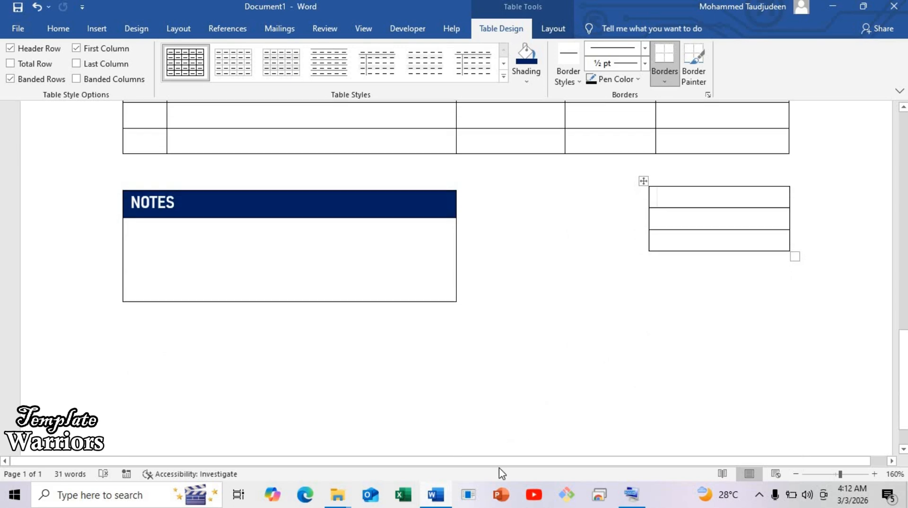
drag(500, 461, 606, 446)
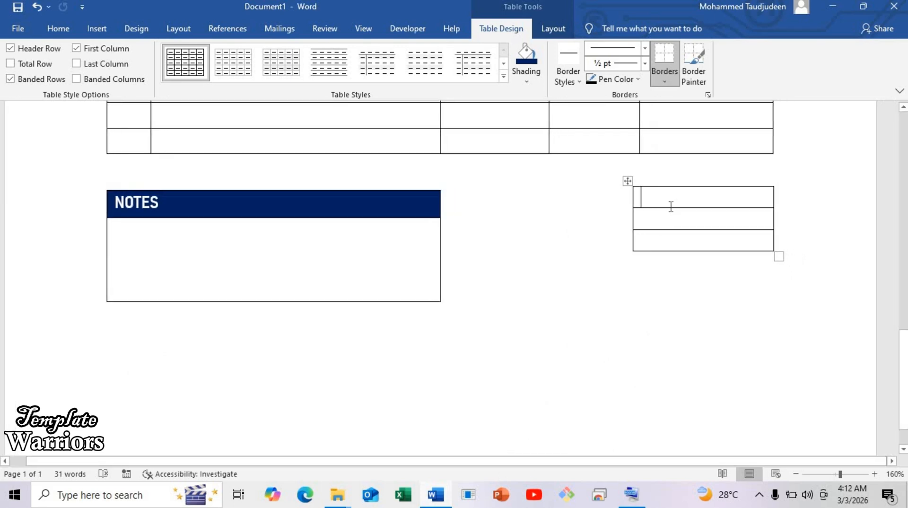
Make all rows of the narrow three-row table slightly taller and move the table up closer to the item table
drag(669, 208, 667, 263)
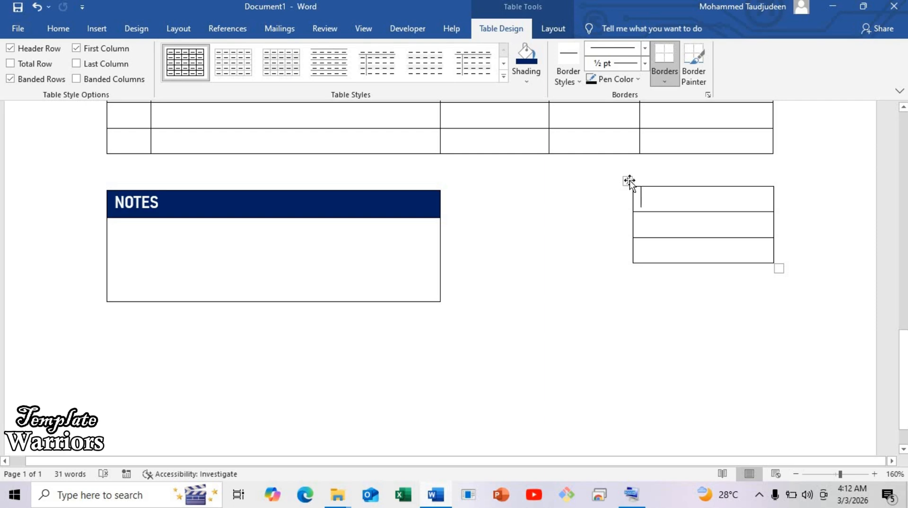
drag(628, 182, 635, 161)
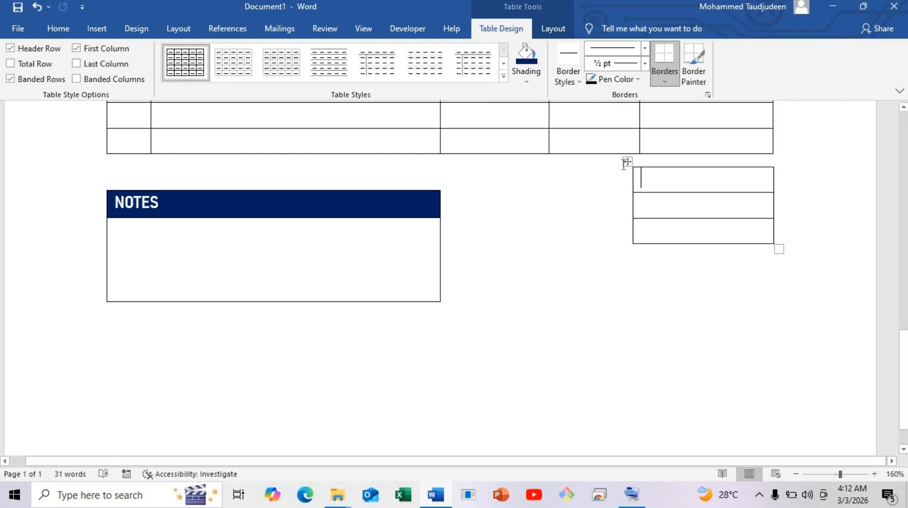
Remove the top border from the narrow three-row table beside the NOTES table
click(627, 162)
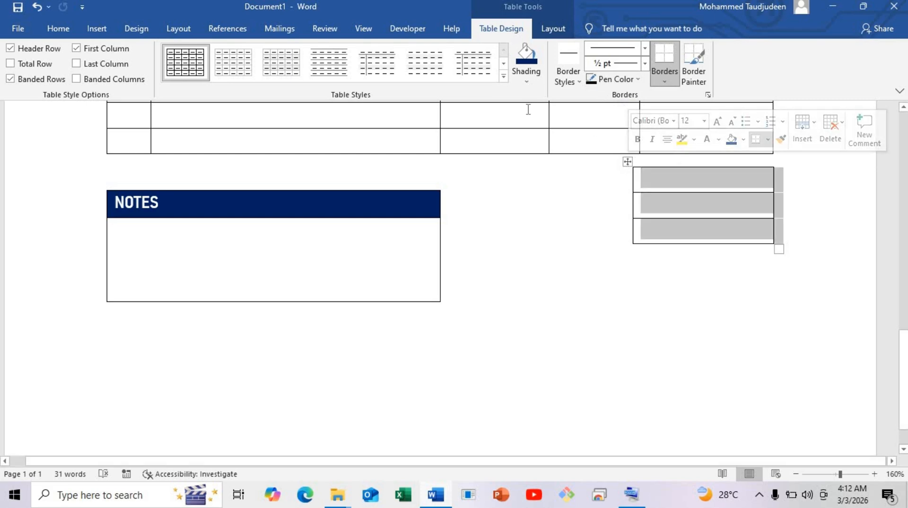
click(663, 81)
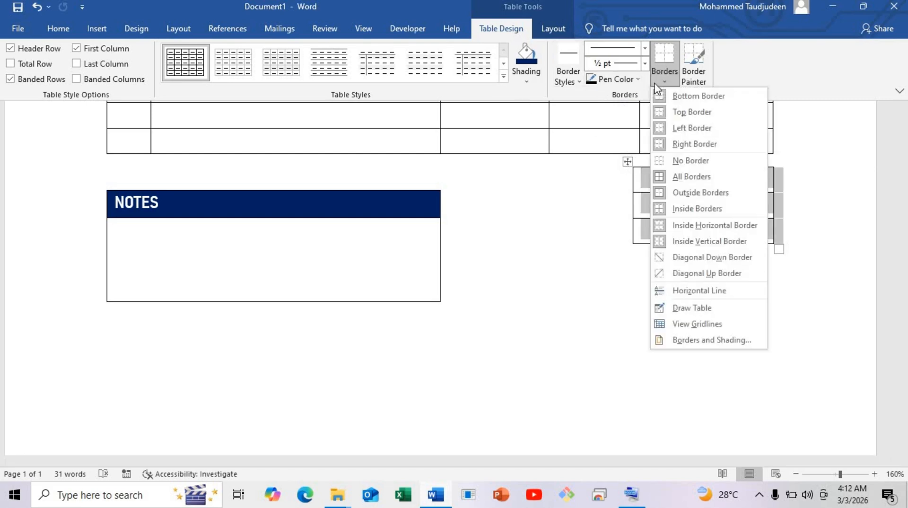
click(674, 117)
click(591, 213)
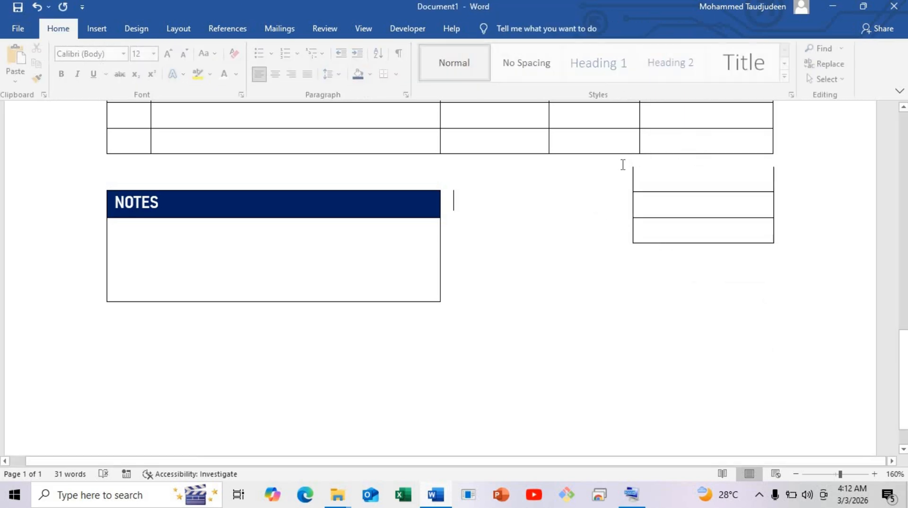
Move the three-row table up close beneath the item table and line it up with the TOTAL column
click(629, 163)
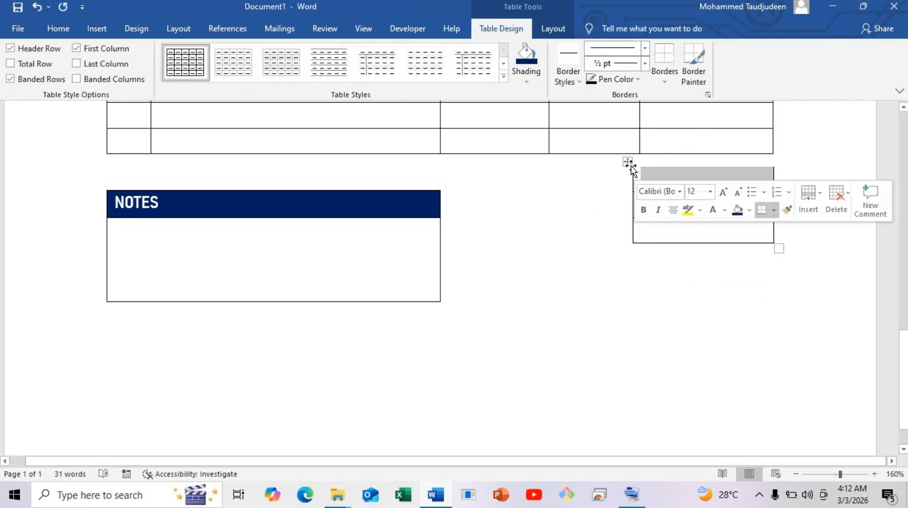
mouse_move(630, 166)
mouse_down()
mouse_move(658, 156)
mouse_move(638, 154)
mouse_up()
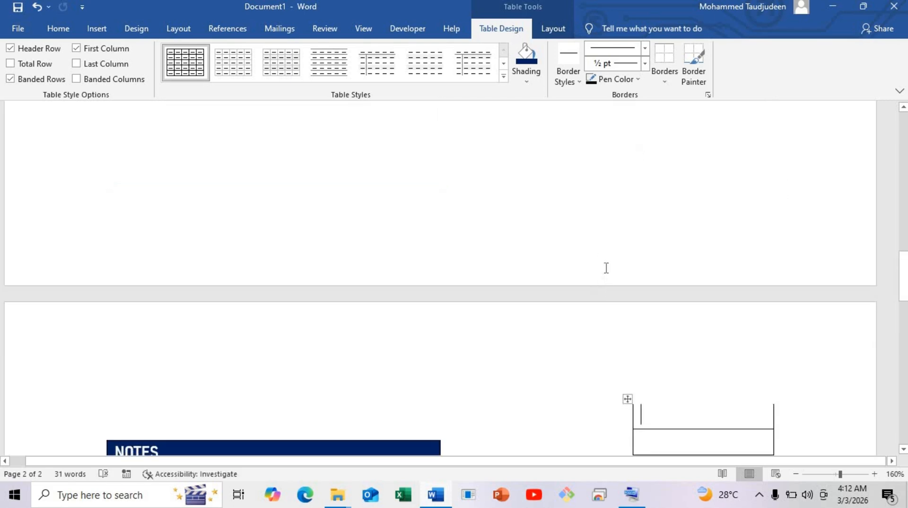
key(ctrl+z)
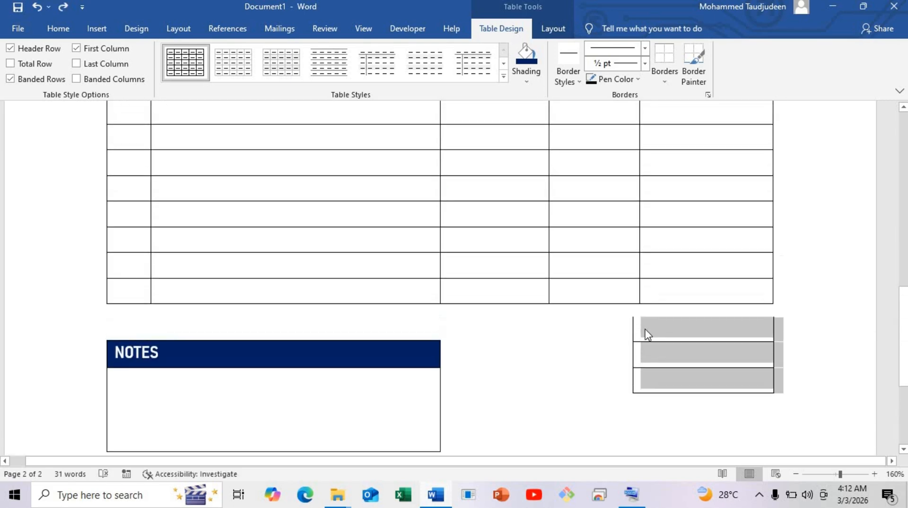
mouse_move(629, 316)
mouse_down()
mouse_move(647, 305)
mouse_move(610, 320)
mouse_move(637, 308)
mouse_up()
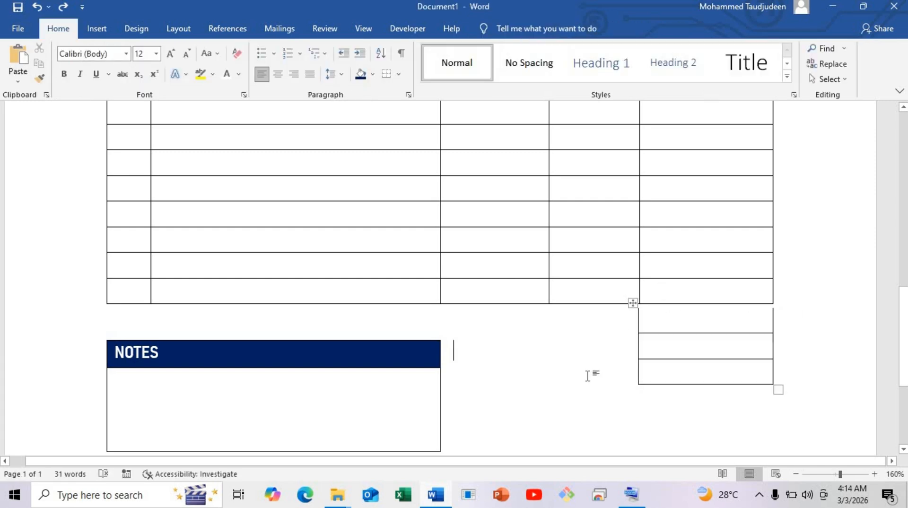
Duplicate the Name and Date text box near the invoice title and place the copy lower, over the item table
scroll(418, 328, up, 6)
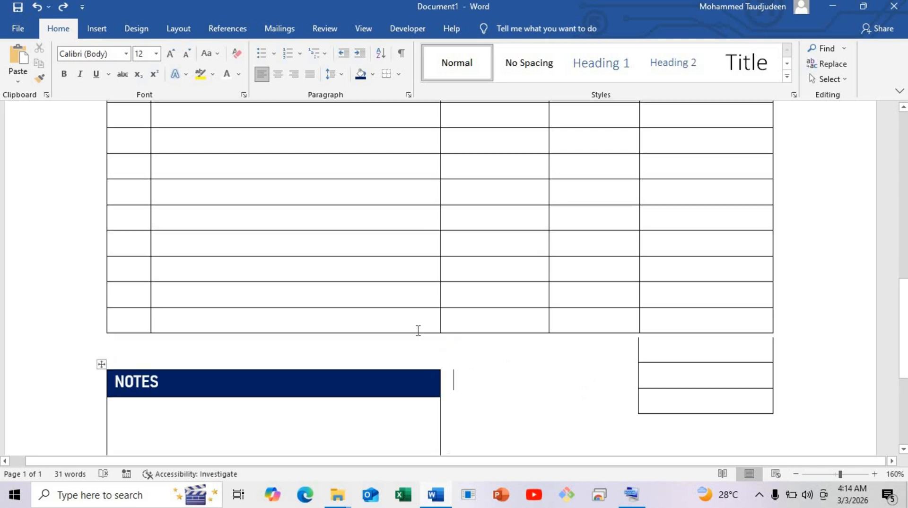
scroll(509, 243, up, 4)
click(637, 273)
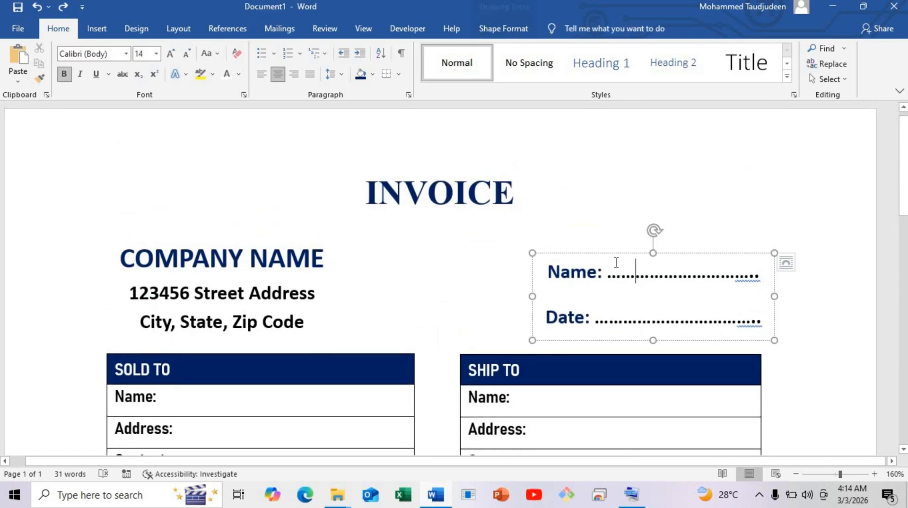
drag(614, 256, 530, 442)
scroll(523, 282, down, 10)
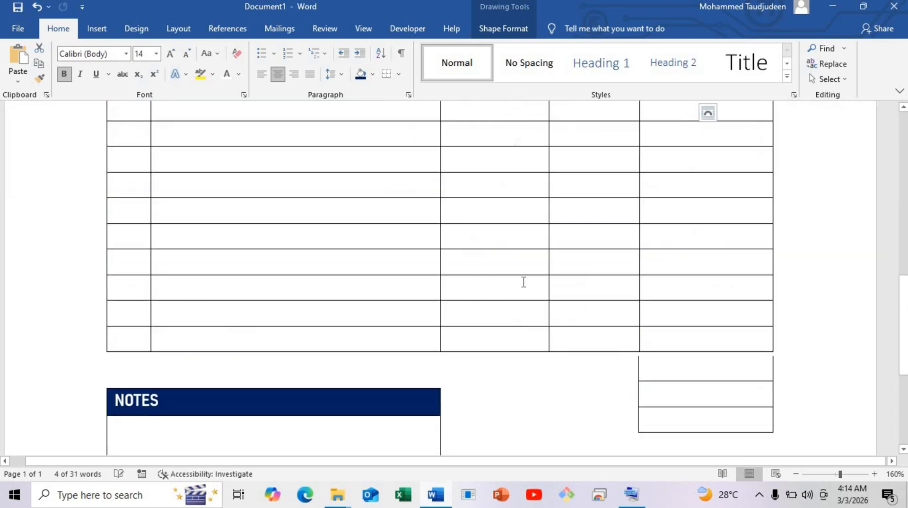
scroll(527, 242, up, 5)
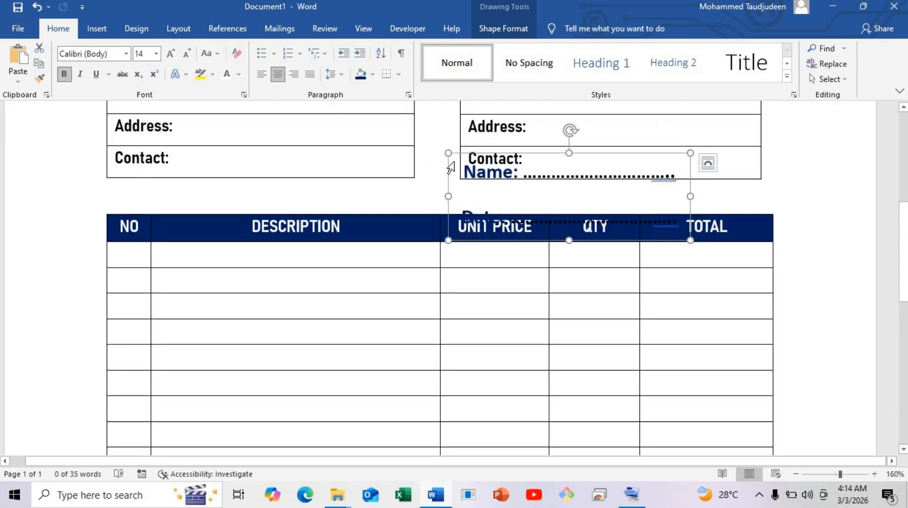
Move the copied Name and Date text box down beside the NOTES table, over the three-row table
drag(450, 156, 487, 407)
scroll(505, 268, down, 10)
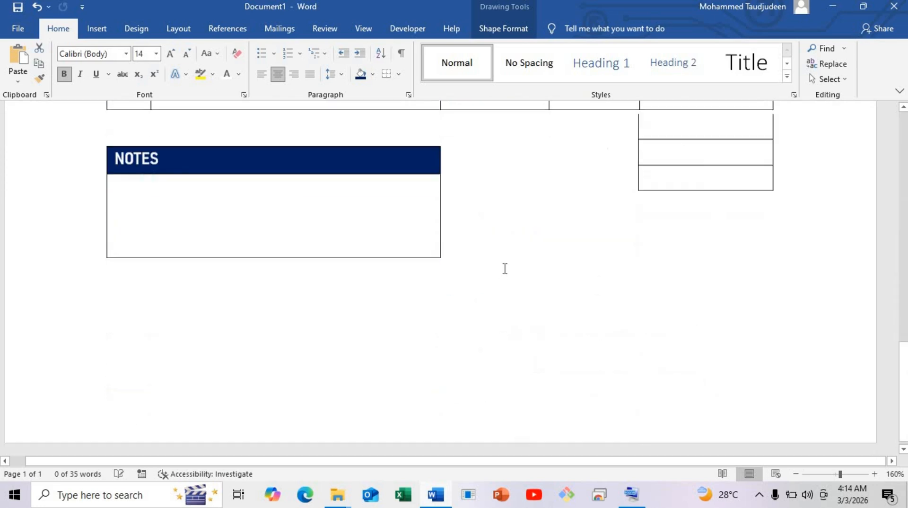
scroll(511, 267, up, 4)
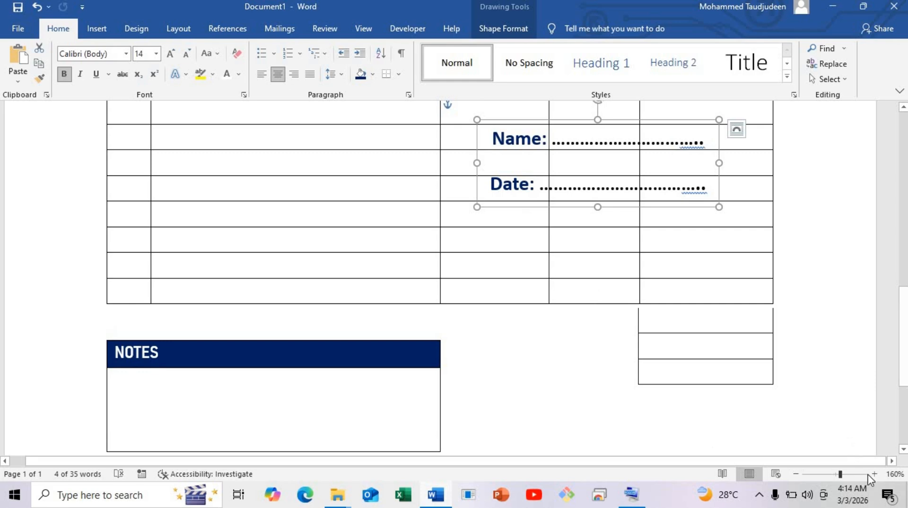
click(796, 473)
click(796, 474)
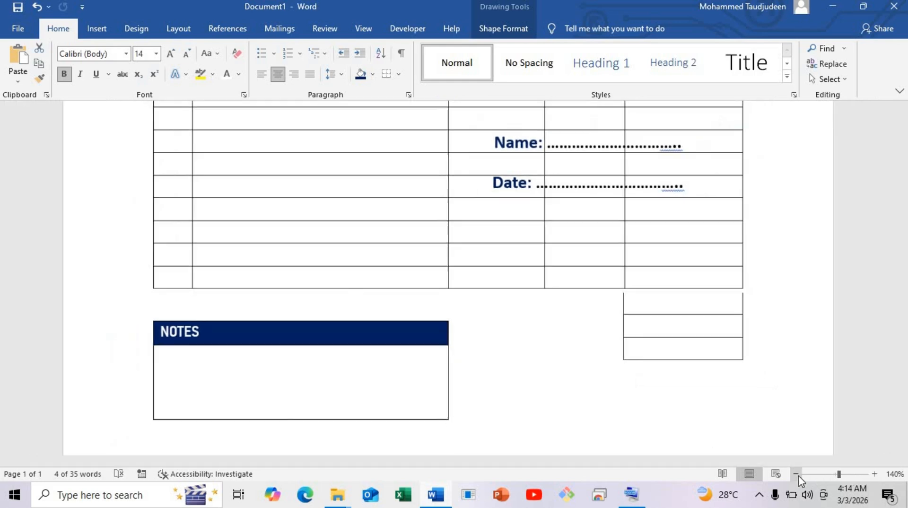
click(796, 473)
click(795, 474)
click(796, 473)
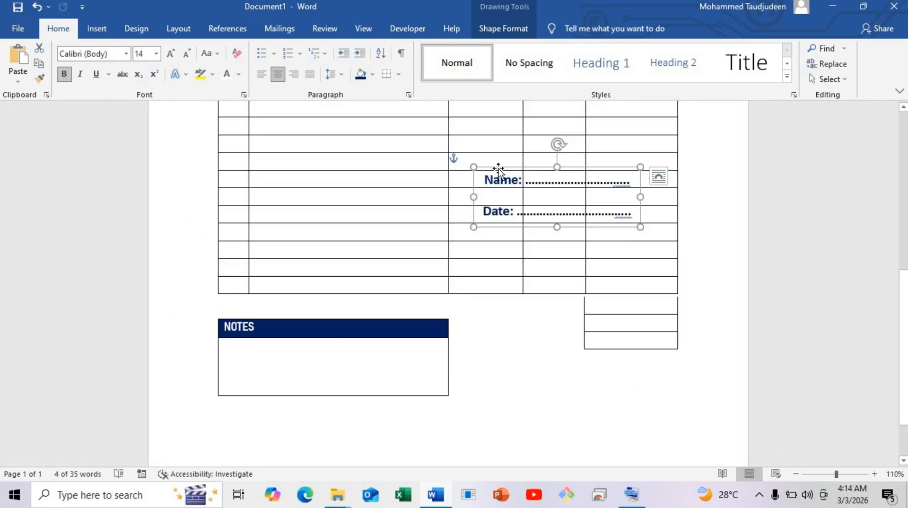
drag(498, 176, 510, 314)
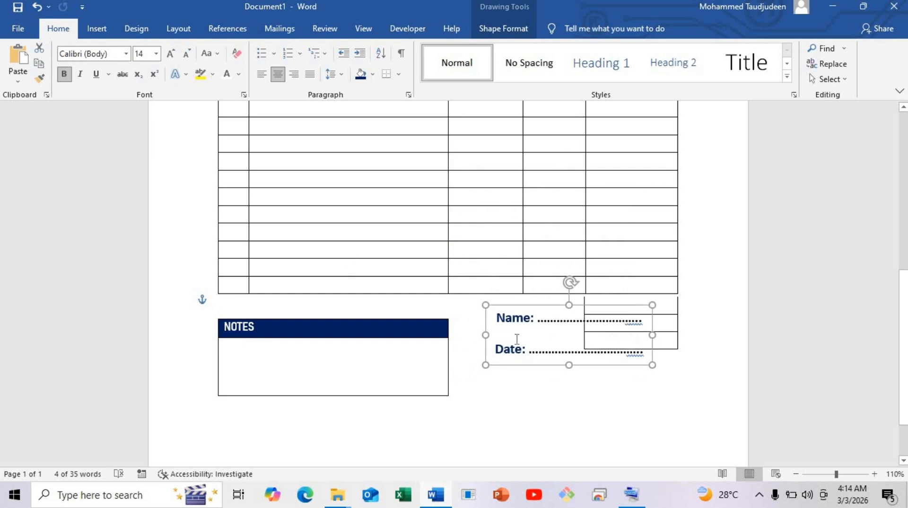
Replace the copied text box's content with SUBTOTAL, TAX and TOTAL on three separate lines
key(ctrl+a)
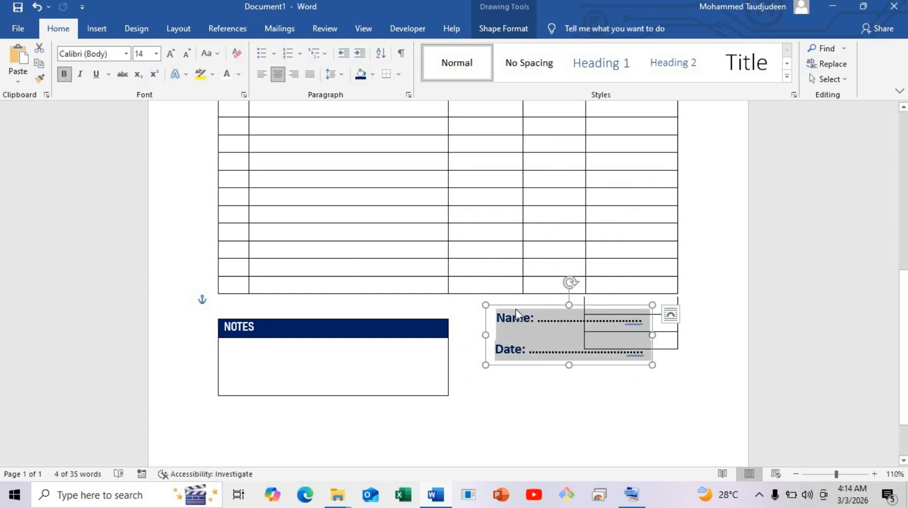
key(Delete)
text(SUB)
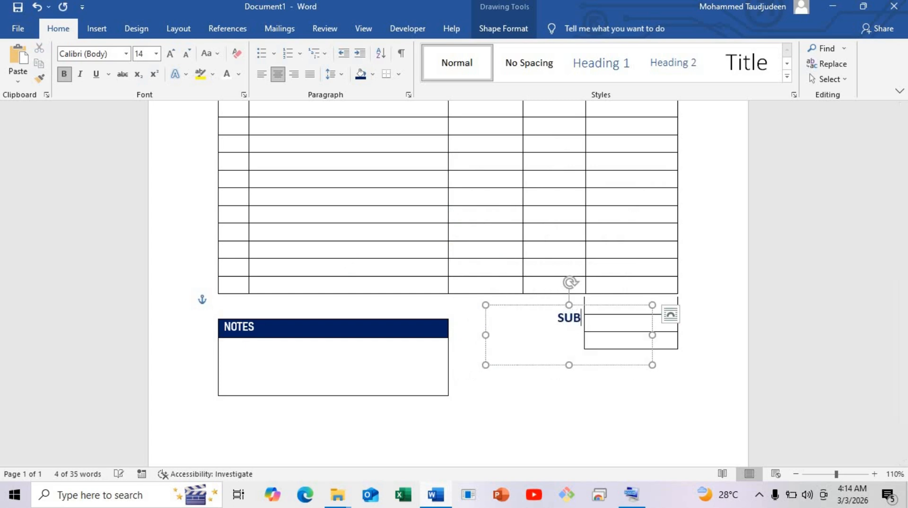
text(TOTAL )
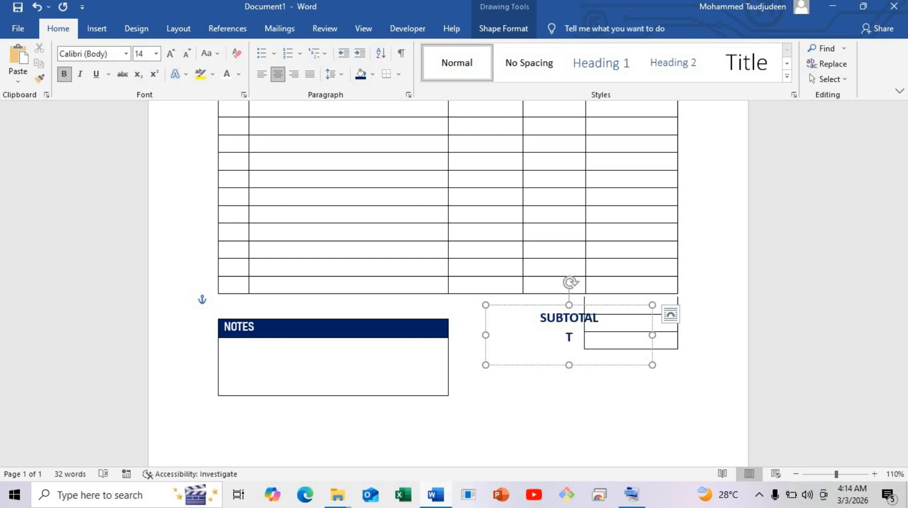
text(TAX )
text(TOTAL)
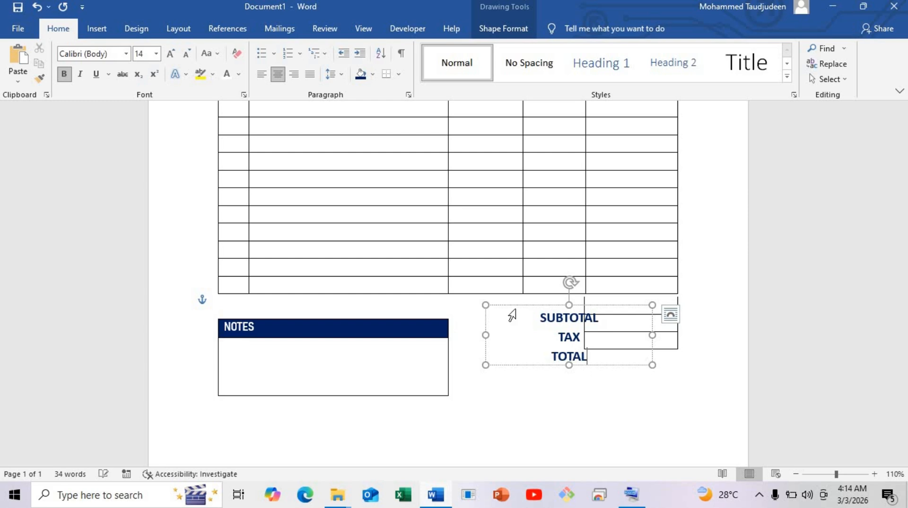
Left-align the SUBTOTAL, TAX and TOTAL labels and narrow their text box so it clears the three-row table
key(ctrl+a)
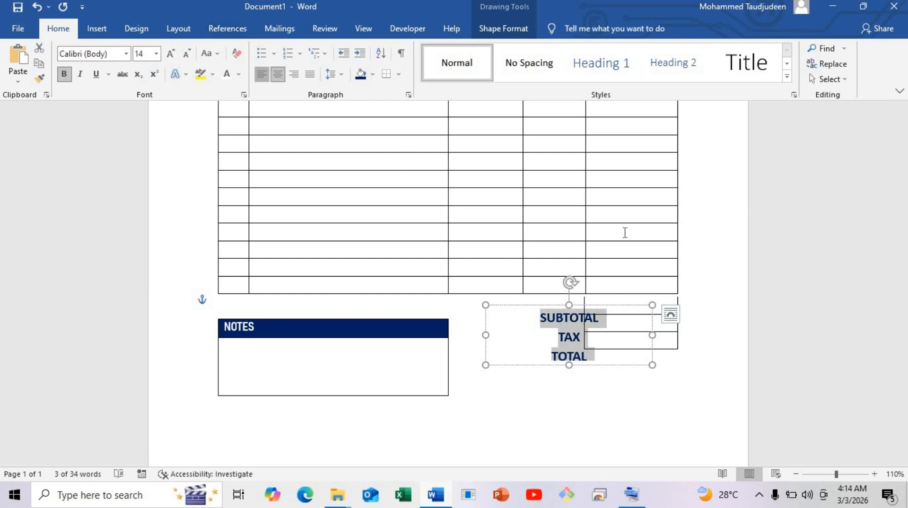
key(ctrl+l)
drag(652, 364, 566, 364)
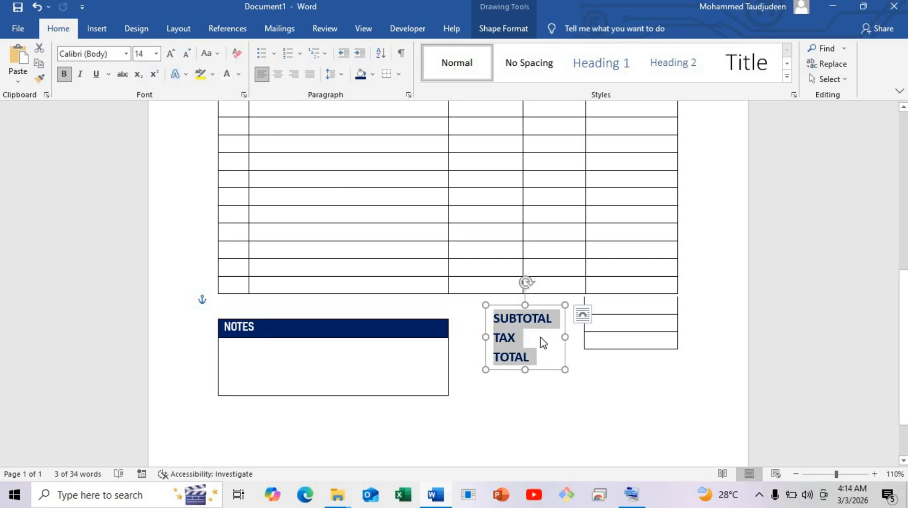
Set the SUBTOTAL, TAX and TOTAL labels to the Bahnschrift SemiBold SemiConden font at size 12
click(126, 53)
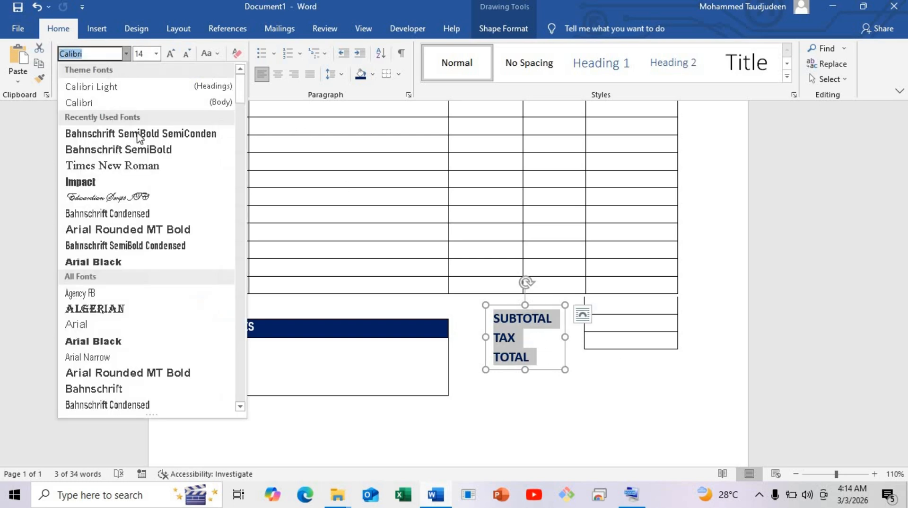
click(135, 135)
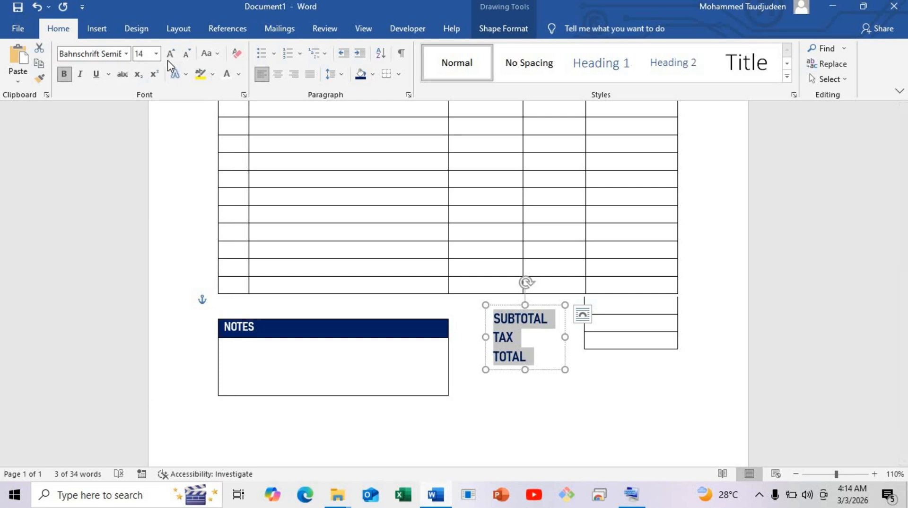
click(187, 53)
click(520, 352)
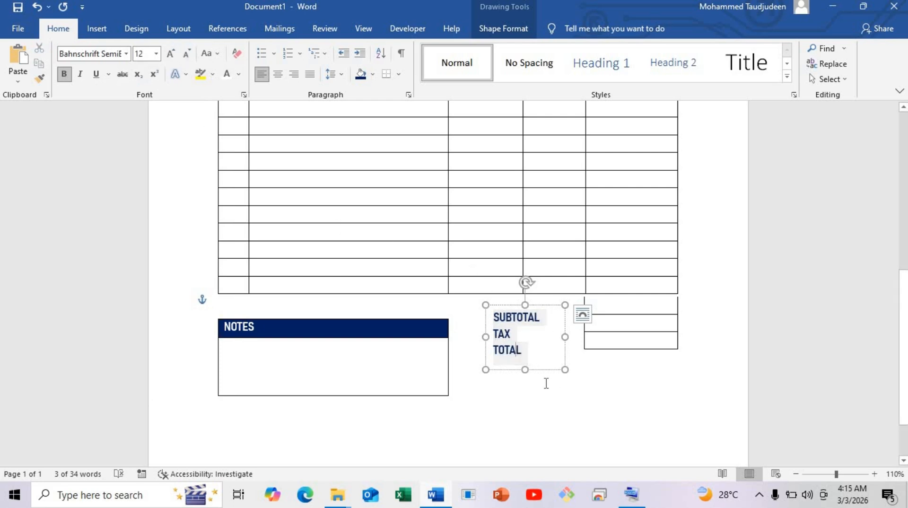
Shrink the label text box to fit its three lines and move it against the three-row table, beneath the QTY column
drag(525, 369, 526, 358)
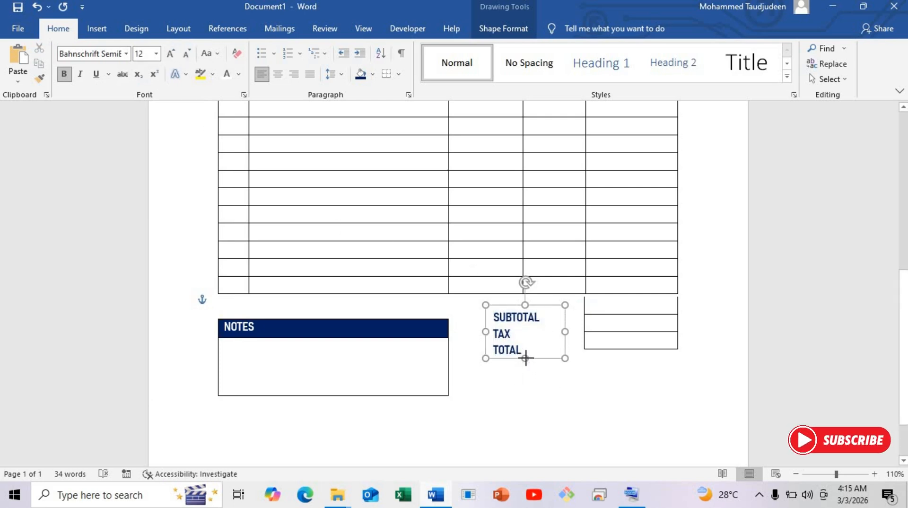
drag(564, 331, 581, 343)
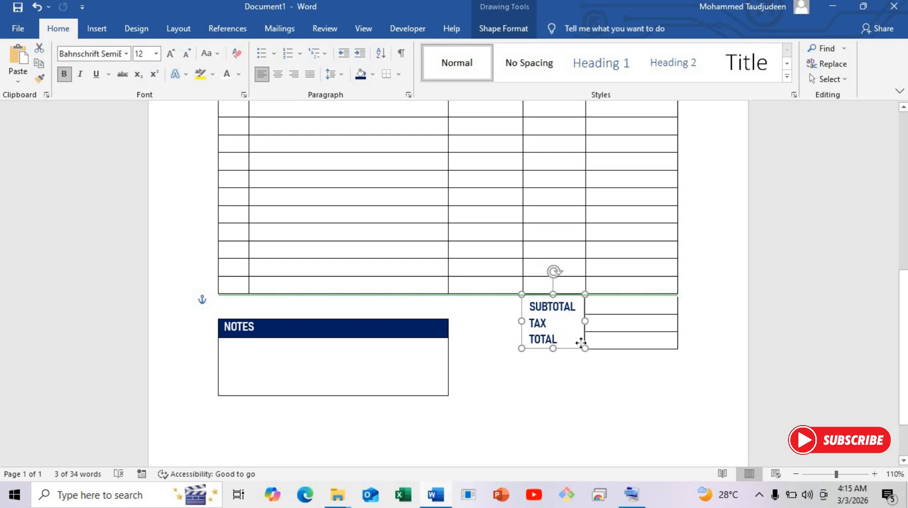
drag(580, 342, 581, 342)
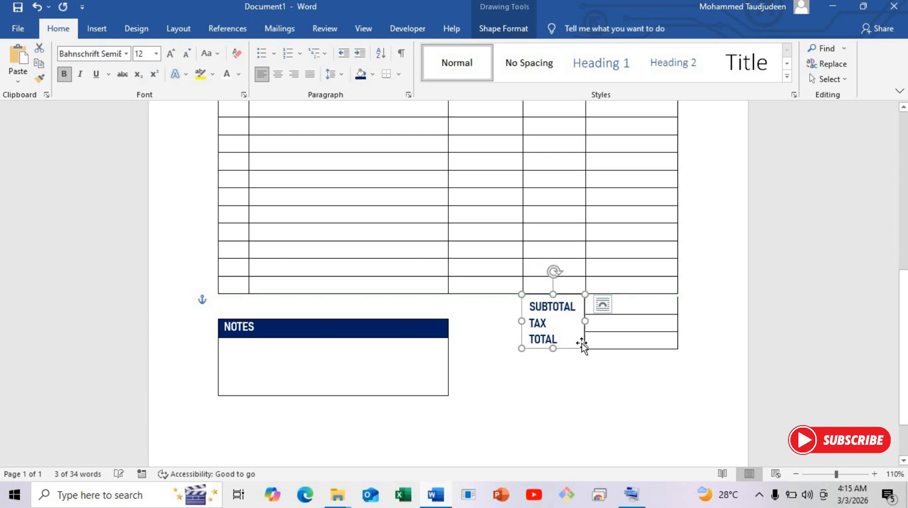
click(591, 421)
Zoom out to 60% and examine the overall layout of the invoice page from title to NOTES table
click(796, 473)
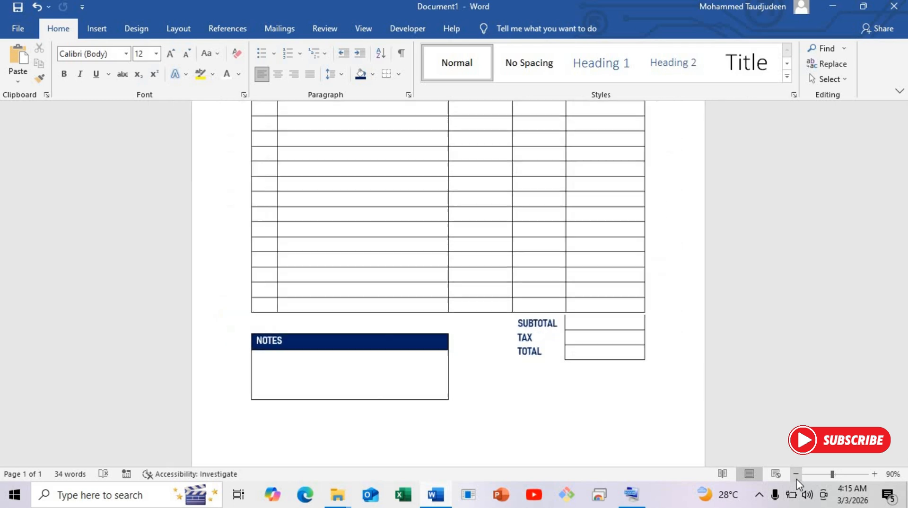
click(796, 474)
click(796, 473)
click(796, 473)
click(797, 475)
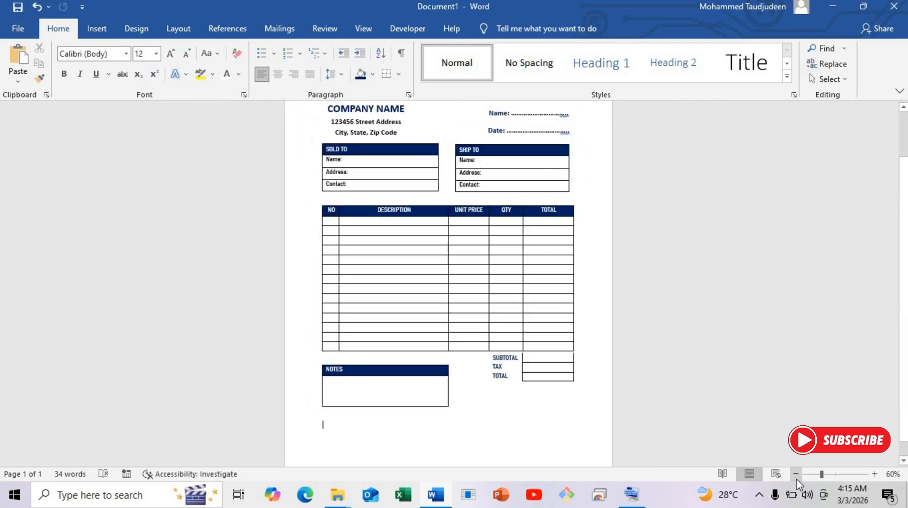
scroll(514, 405, down, 1)
scroll(515, 393, up, 3)
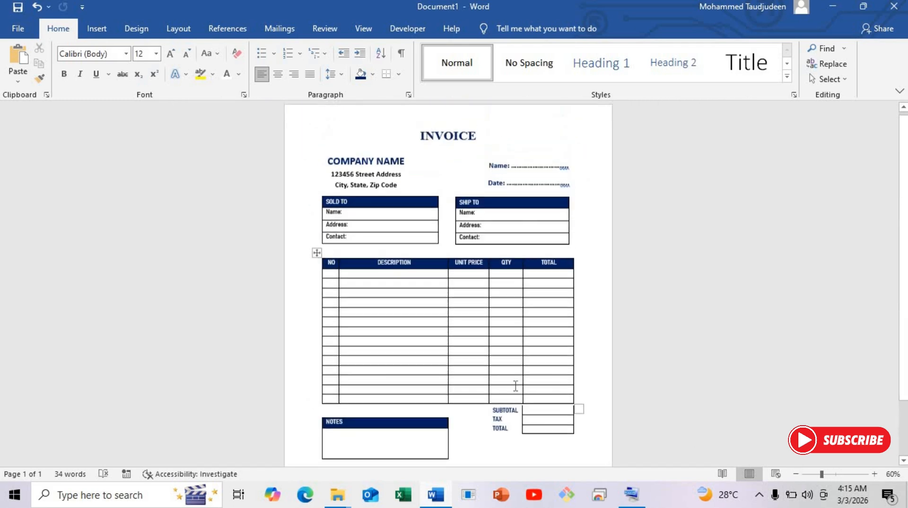
click(439, 132)
click(373, 144)
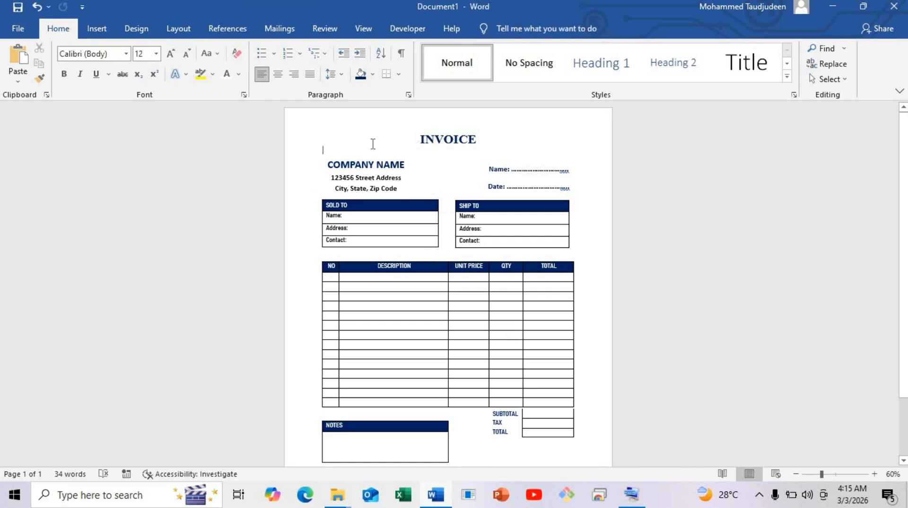
Draw a rectangle with diagonally rounded corners over the whole invoice, about 10.26" high and 7.41" wide
click(100, 27)
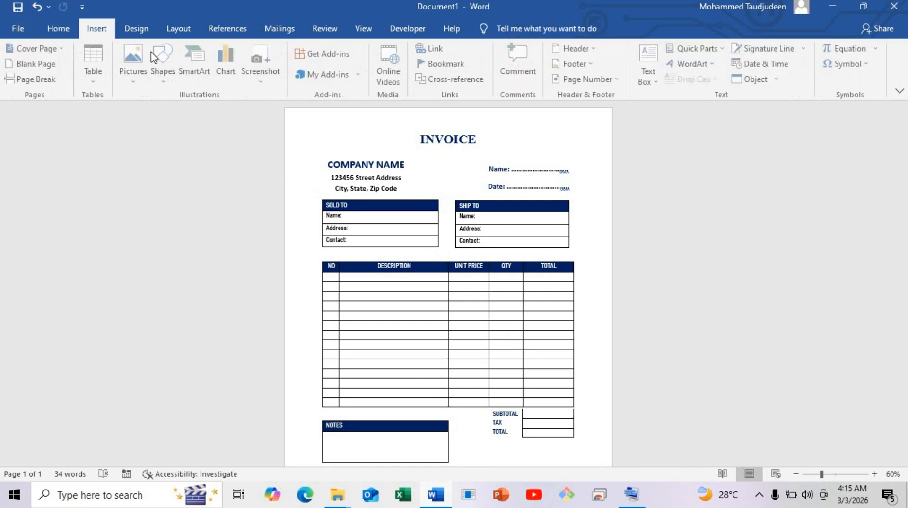
click(166, 64)
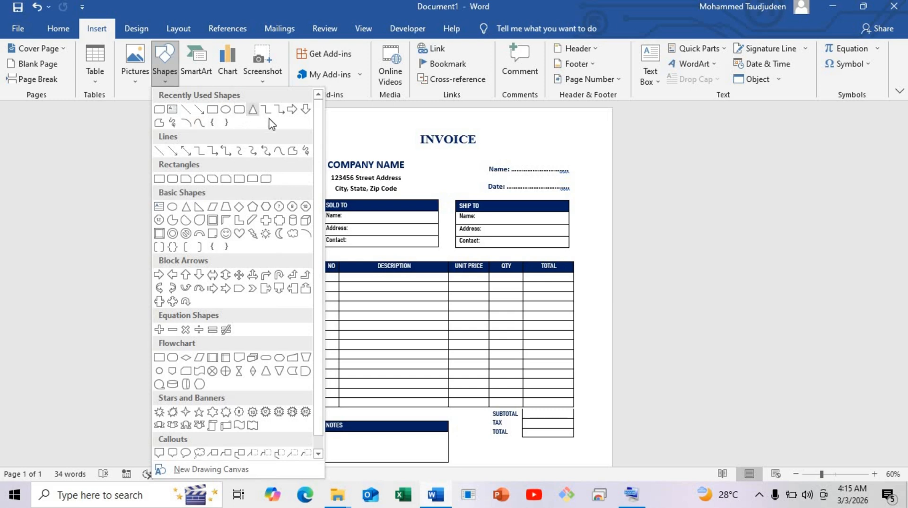
click(238, 181)
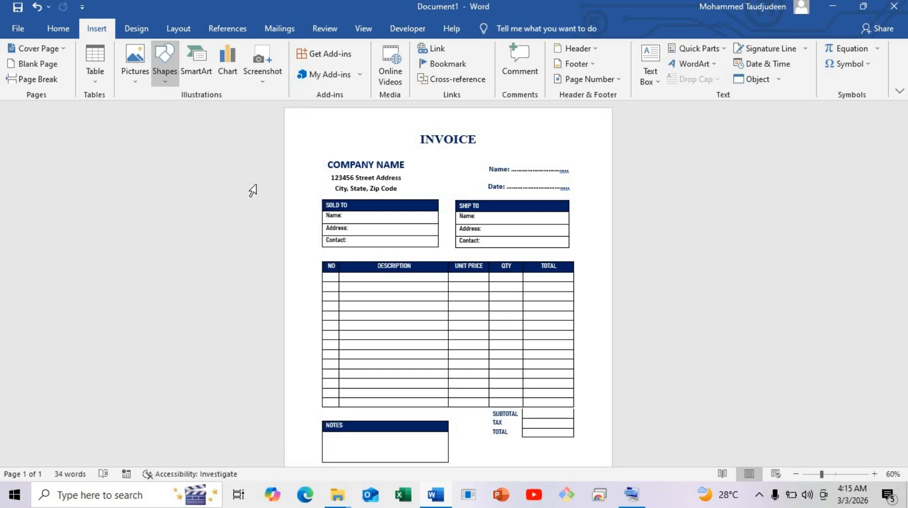
click(157, 79)
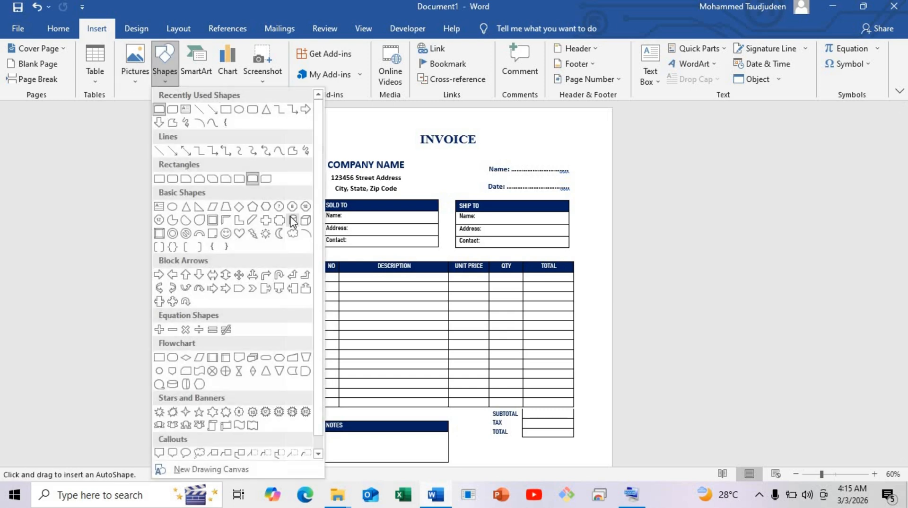
click(265, 182)
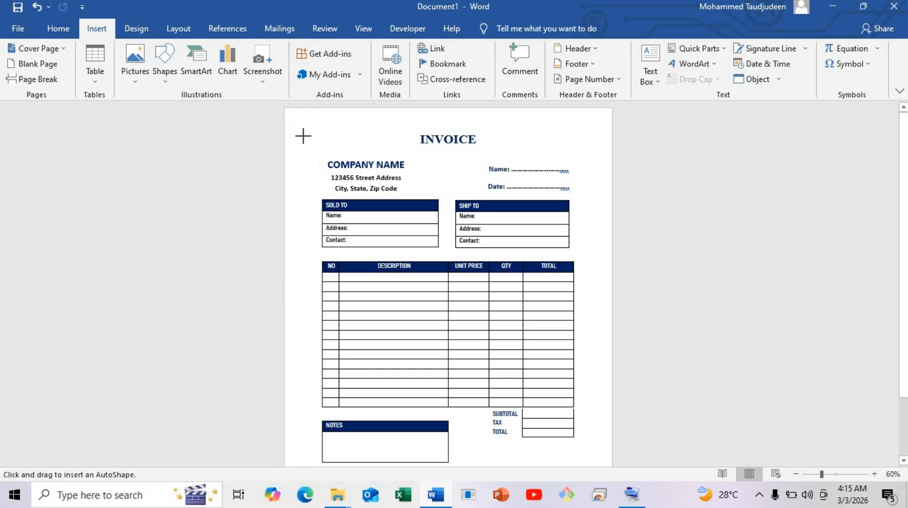
drag(304, 136, 591, 449)
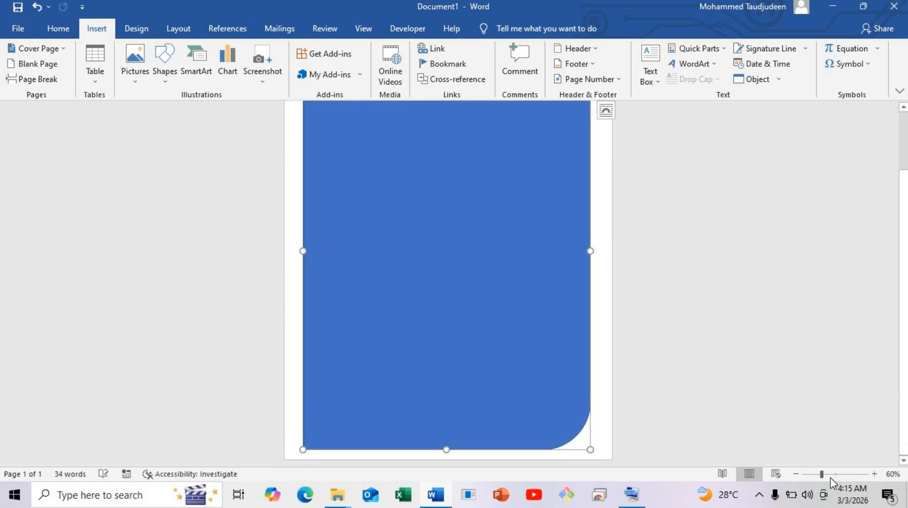
Reduce the rectangle's corner rounding, resize it to about 10.06" high by 7.5" wide, and centre it across the page
click(796, 473)
click(797, 474)
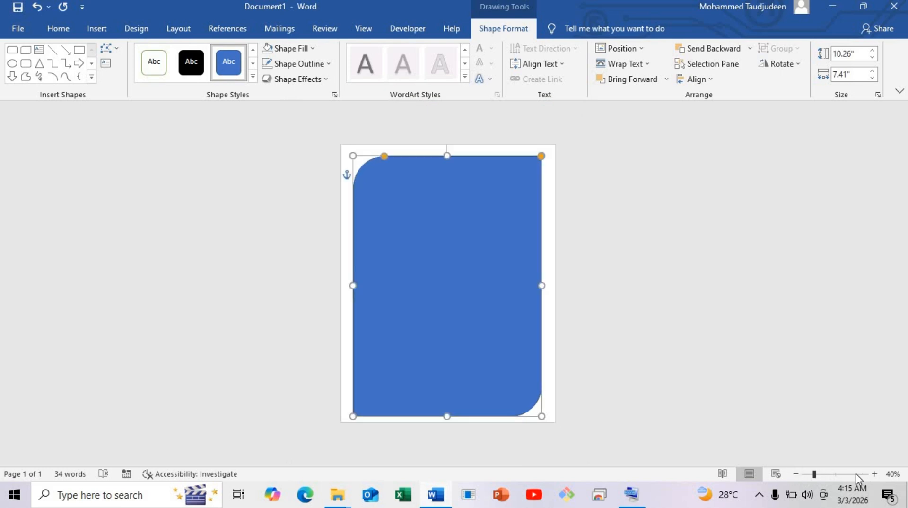
click(871, 474)
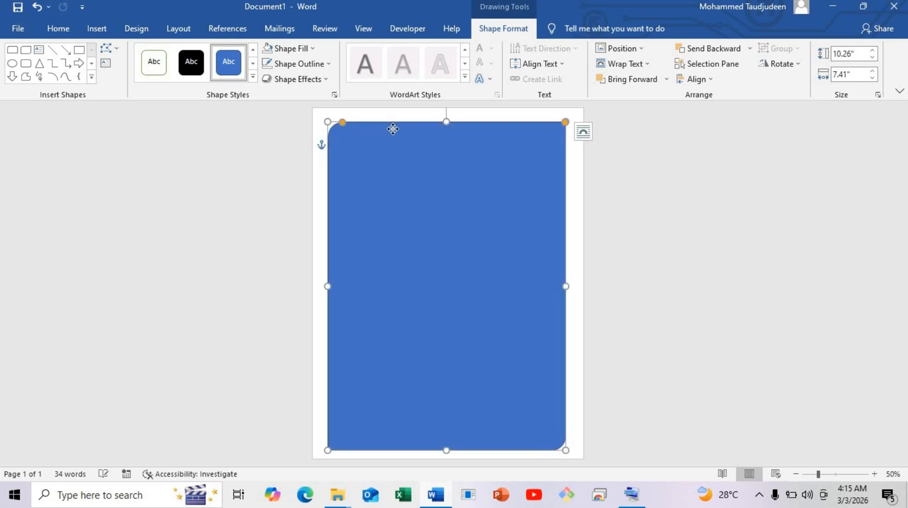
drag(391, 130, 398, 128)
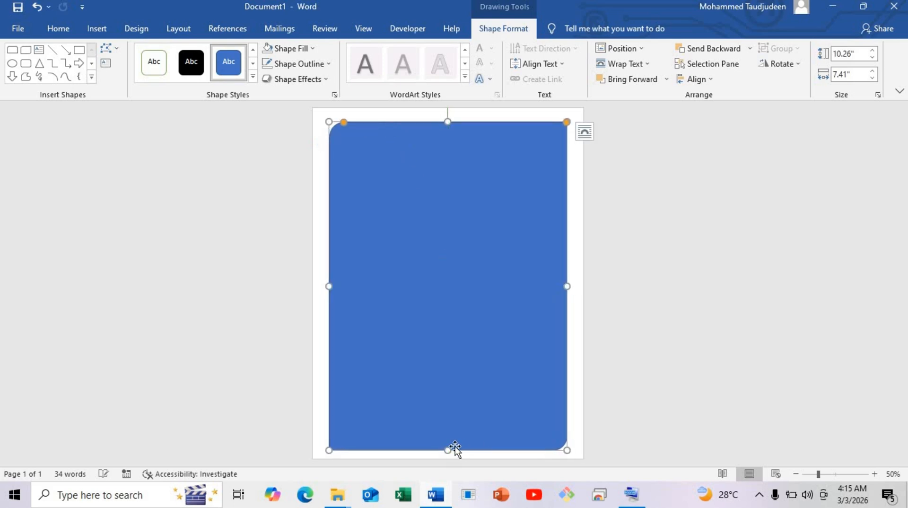
drag(451, 450, 450, 444)
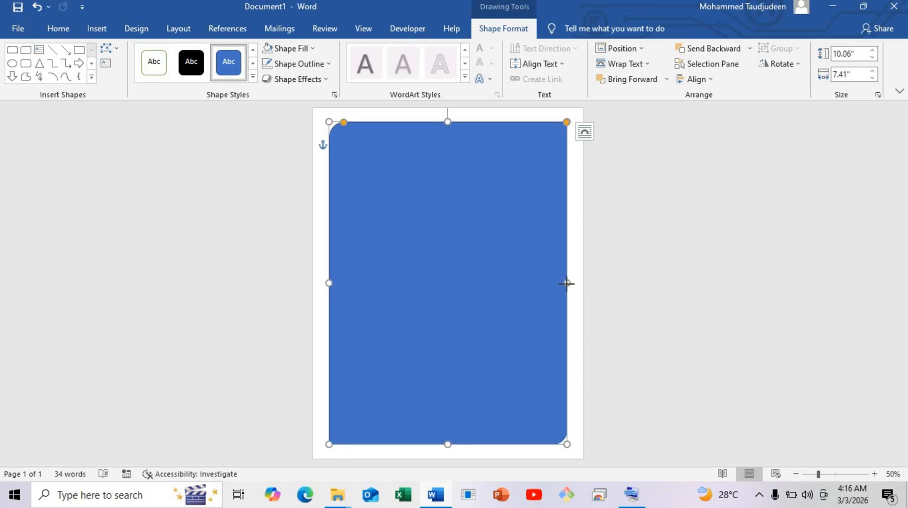
drag(567, 283, 570, 283)
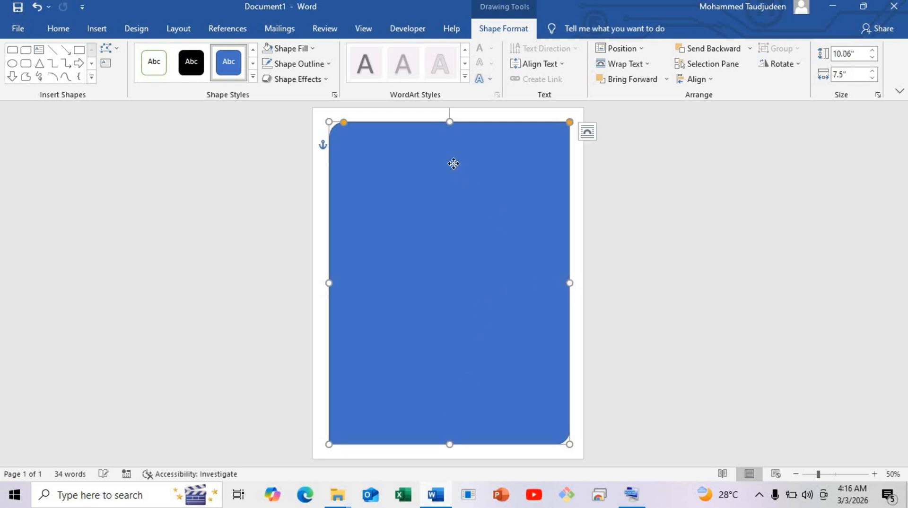
drag(454, 163, 452, 164)
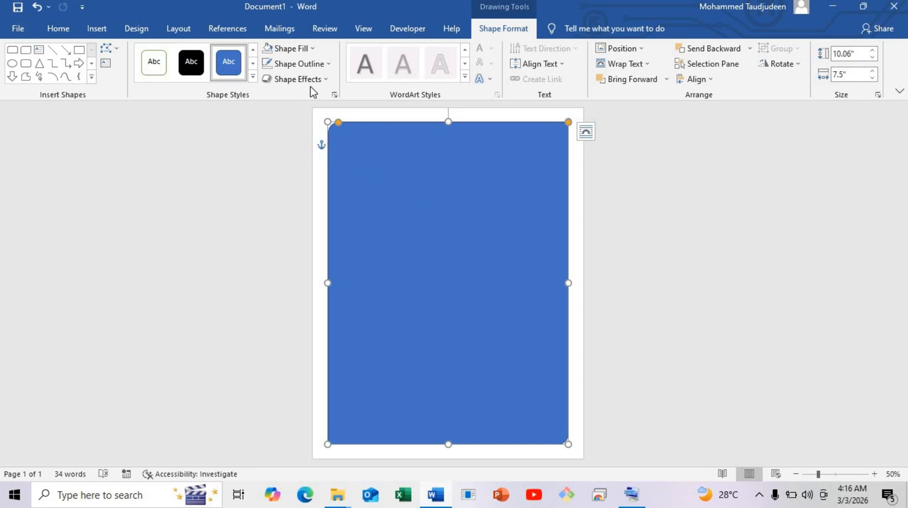
Remove the page-sized rectangle's fill and give it a thicker, solid dark blue outline to frame the invoice
click(286, 48)
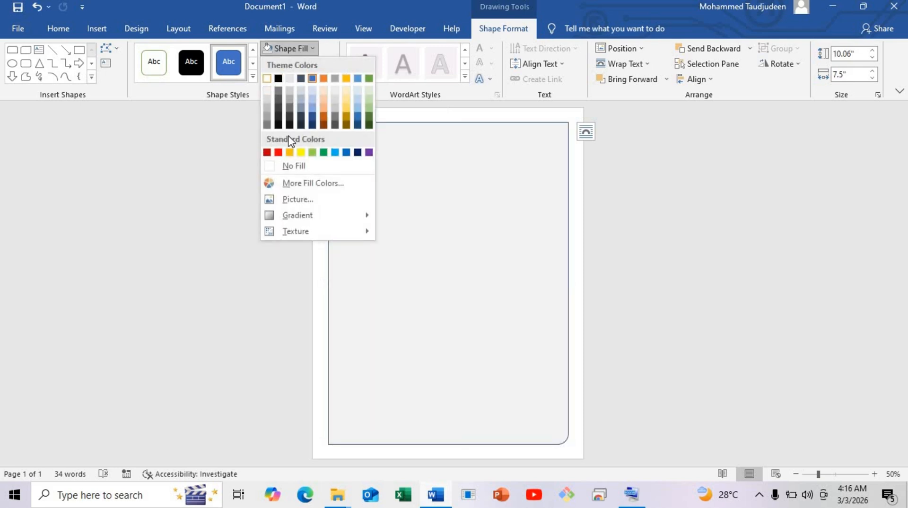
click(294, 166)
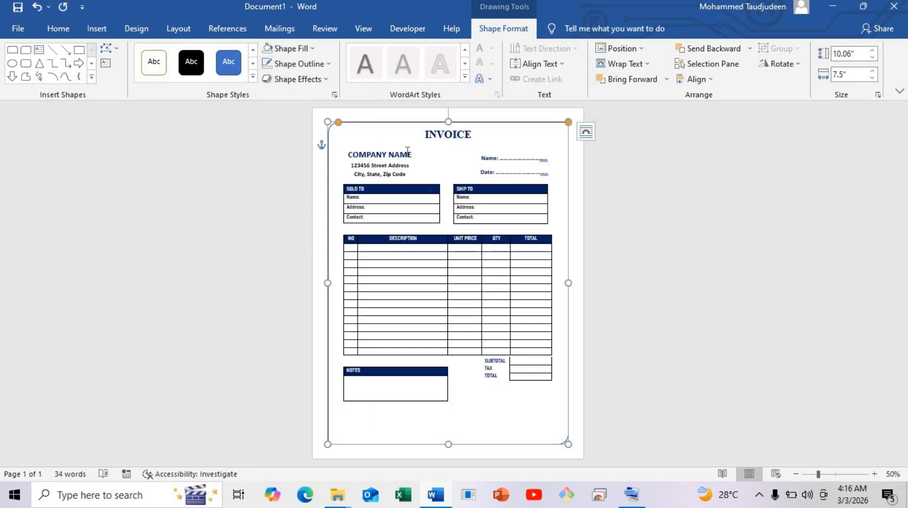
right_click(392, 127)
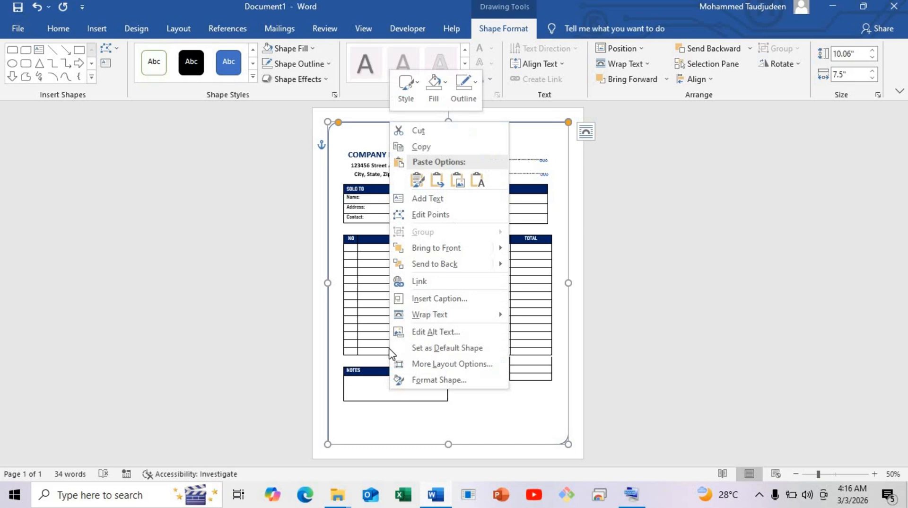
click(458, 377)
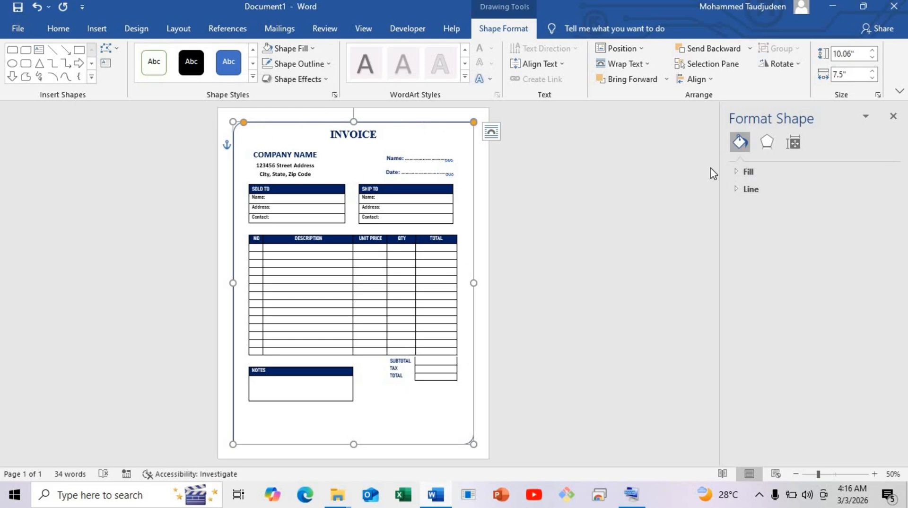
click(751, 189)
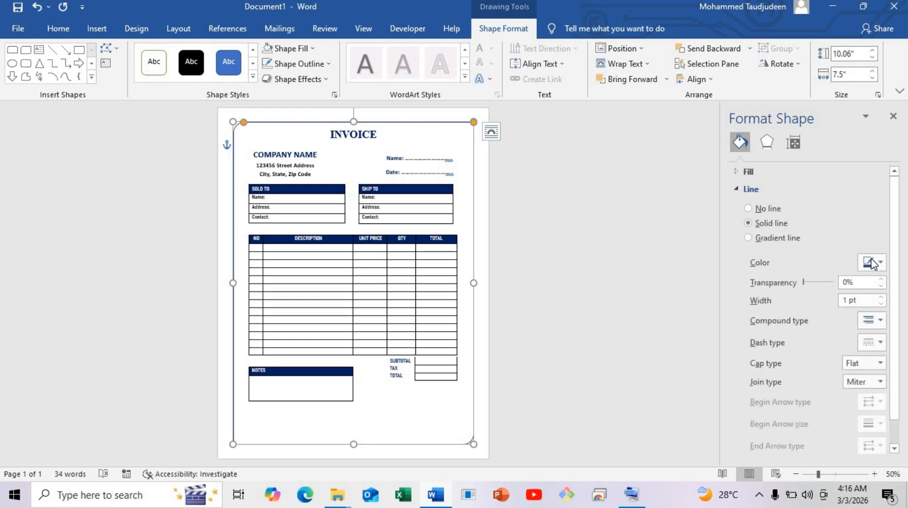
click(873, 264)
click(888, 367)
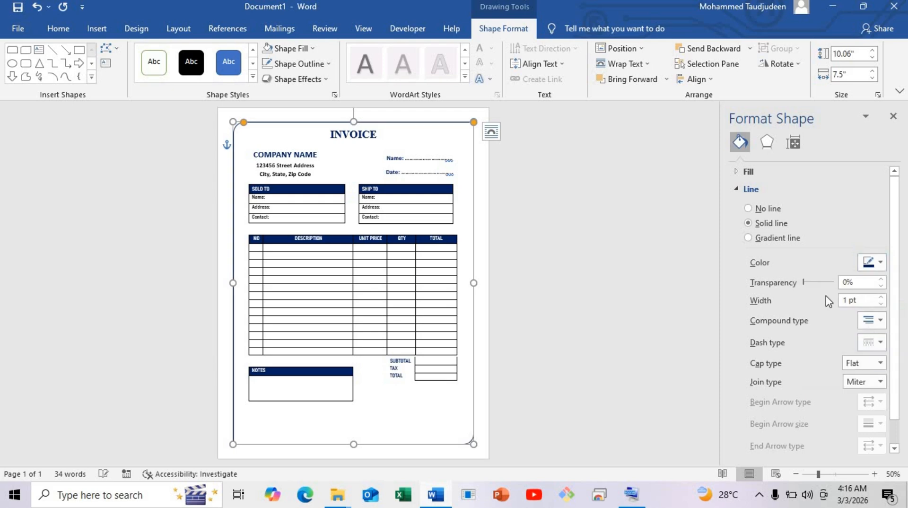
double_click(849, 298)
click(525, 260)
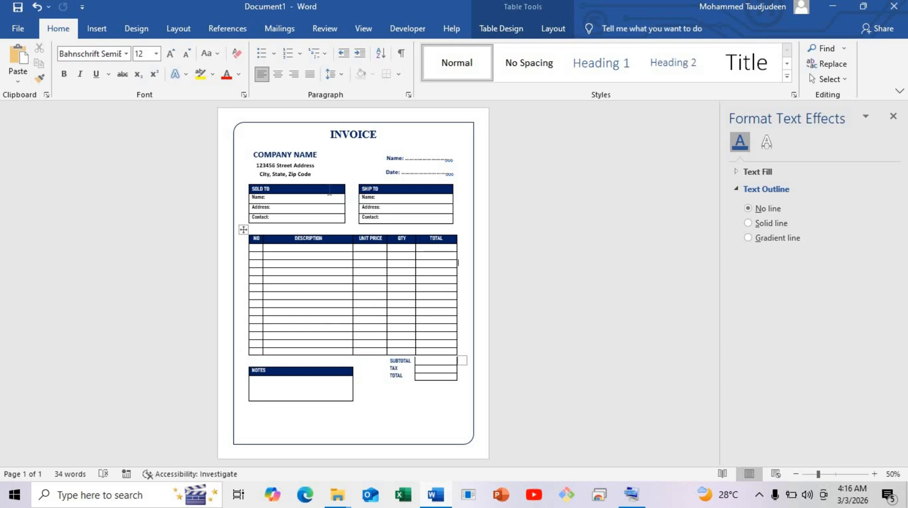
Zoom in to 110% and review the framed invoice from the title to the NOTES and totals tables
click(874, 474)
click(875, 474)
click(874, 474)
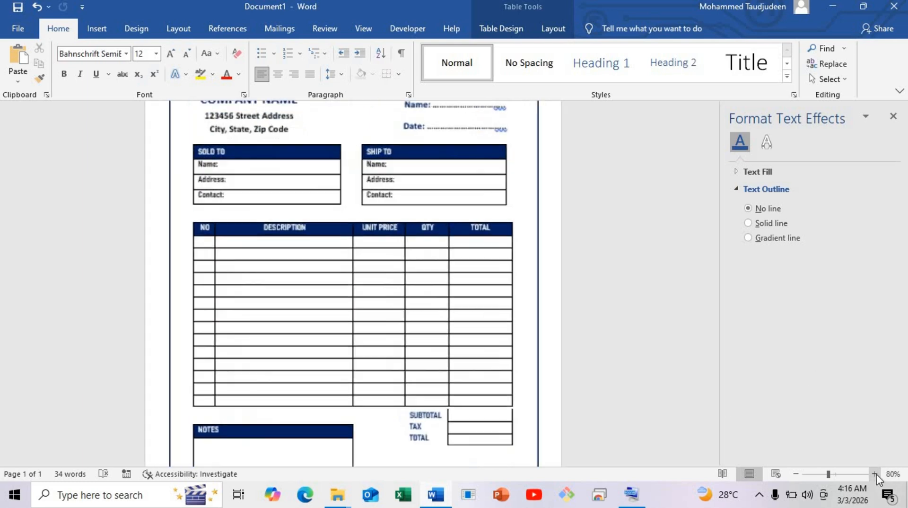
click(874, 474)
click(875, 474)
click(874, 474)
scroll(399, 360, up, 4)
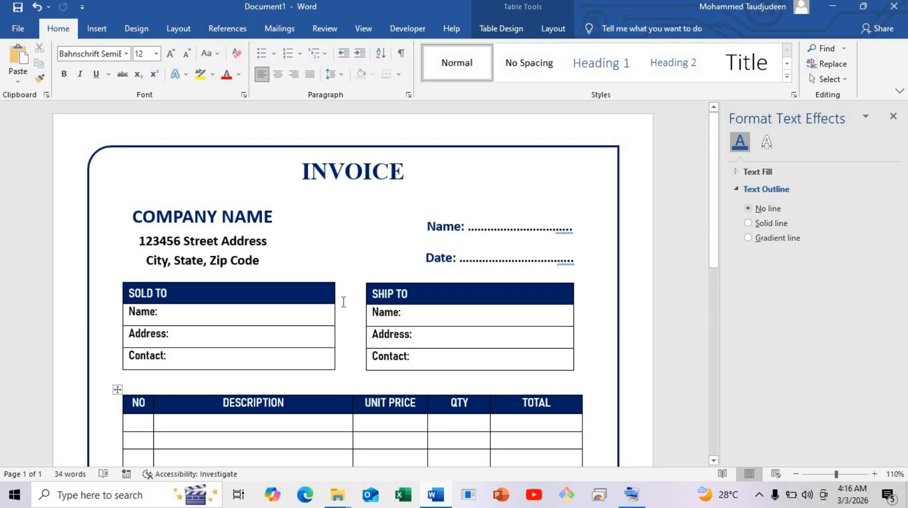
scroll(333, 314, down, 10)
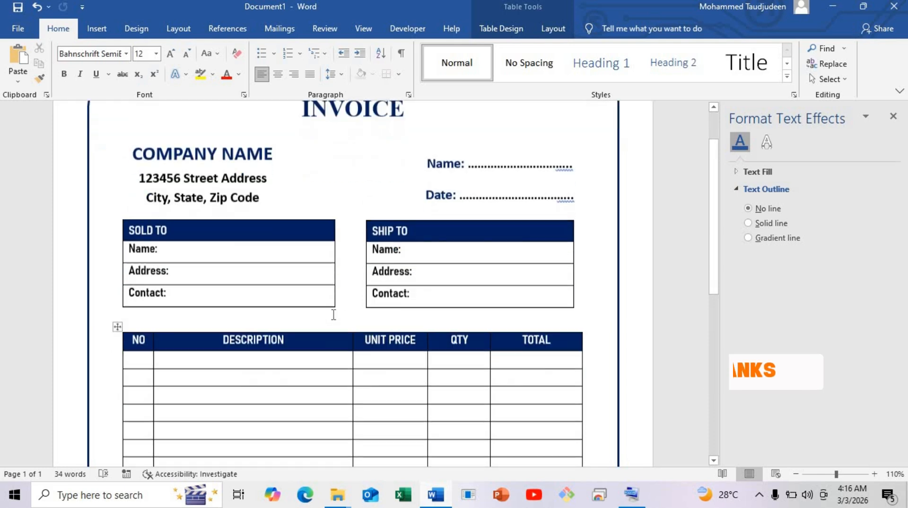
scroll(333, 315, up, 10)
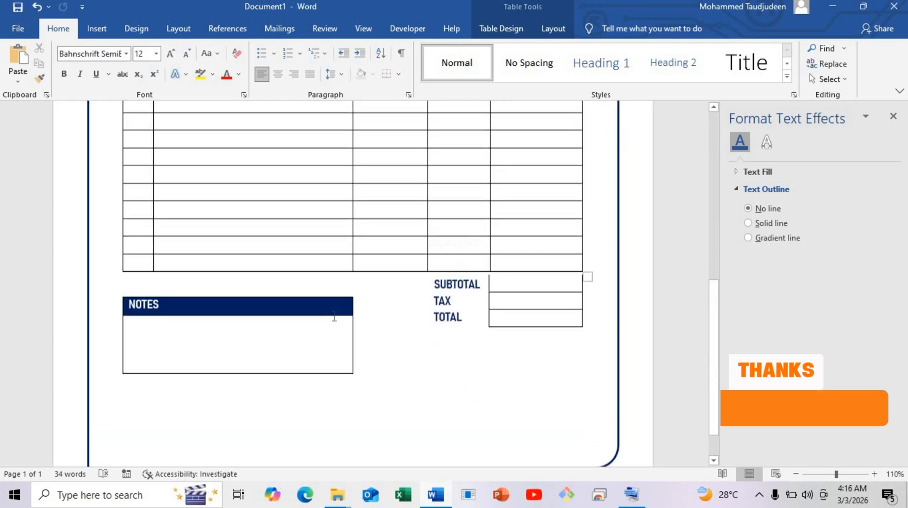